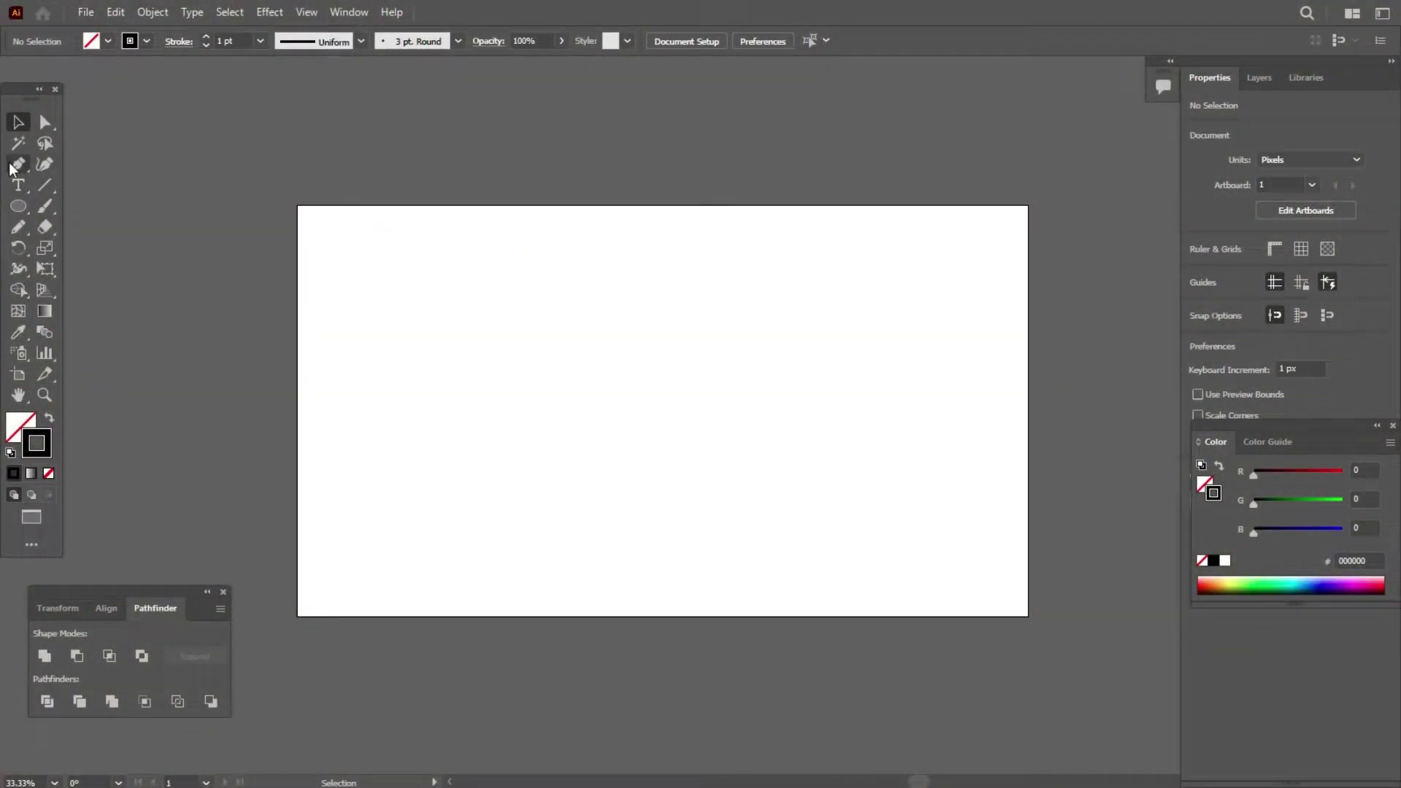
# Set the Pen tool to a 40 pt terracotta BF6137 stroke with no fill.
pyautogui.click(16, 165)
pyautogui.click(260, 39)
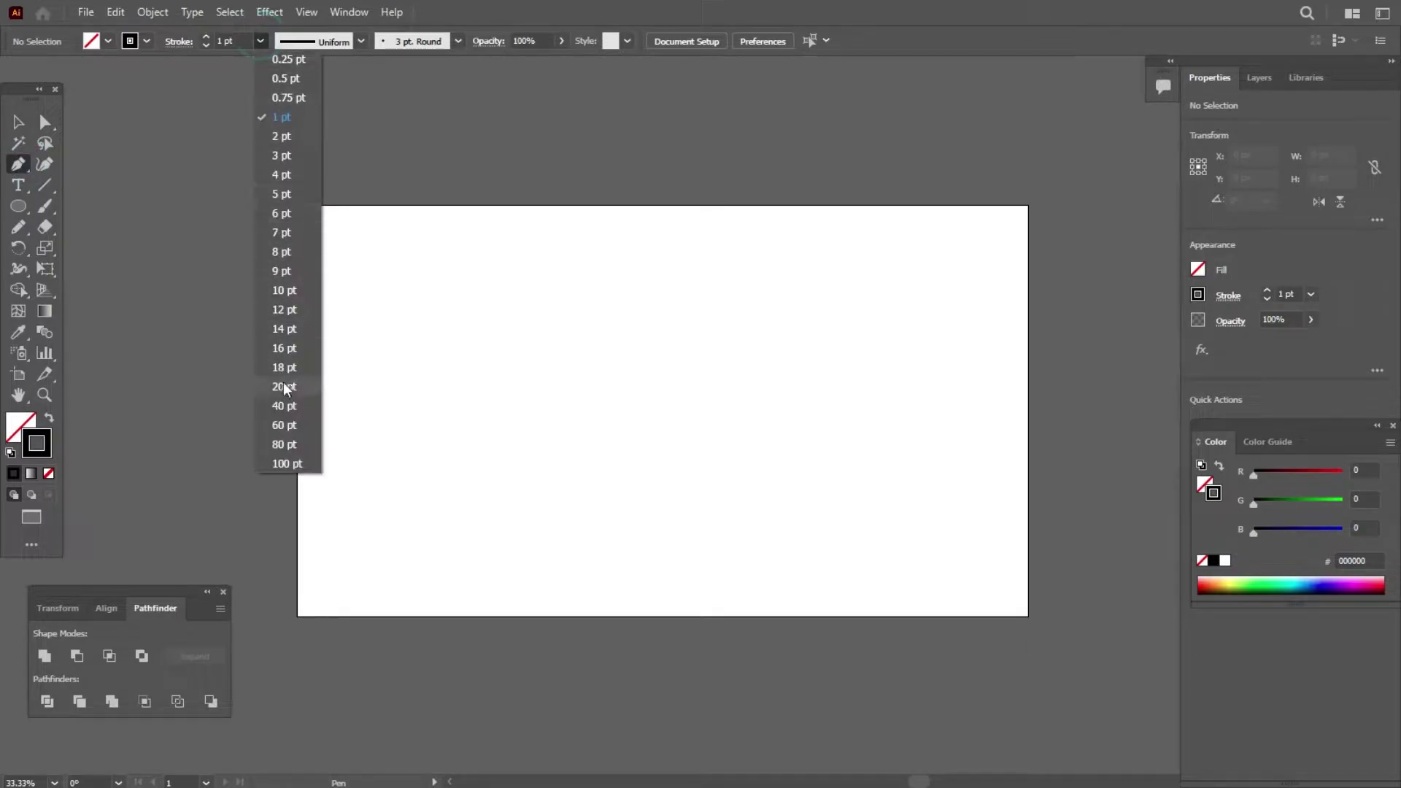
pyautogui.click(281, 405)
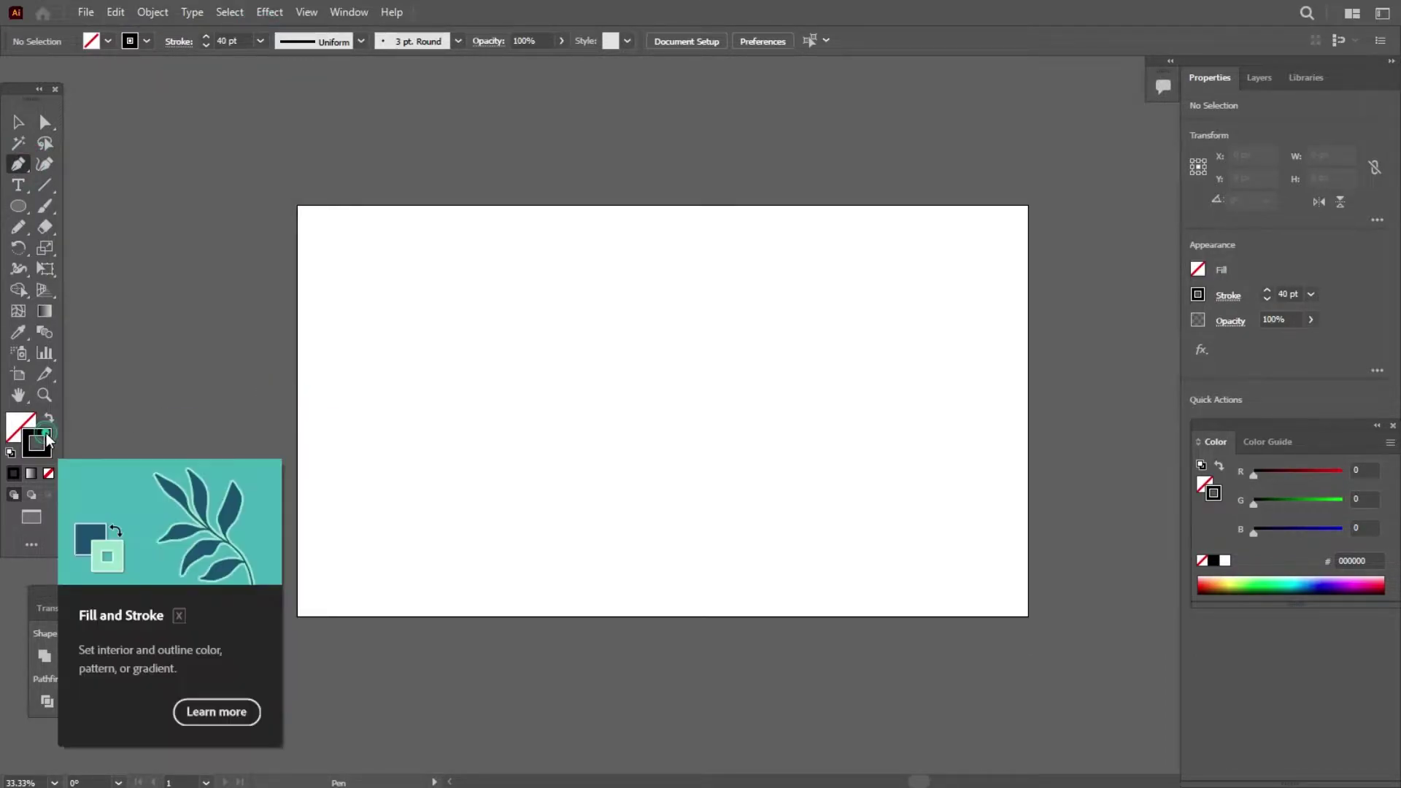
pyautogui.doubleClick(44, 438)
pyautogui.moveTo(530, 431)
pyautogui.mouseDown()
pyautogui.moveTo(599, 401)
pyautogui.moveTo(625, 321)
pyautogui.mouseUp()
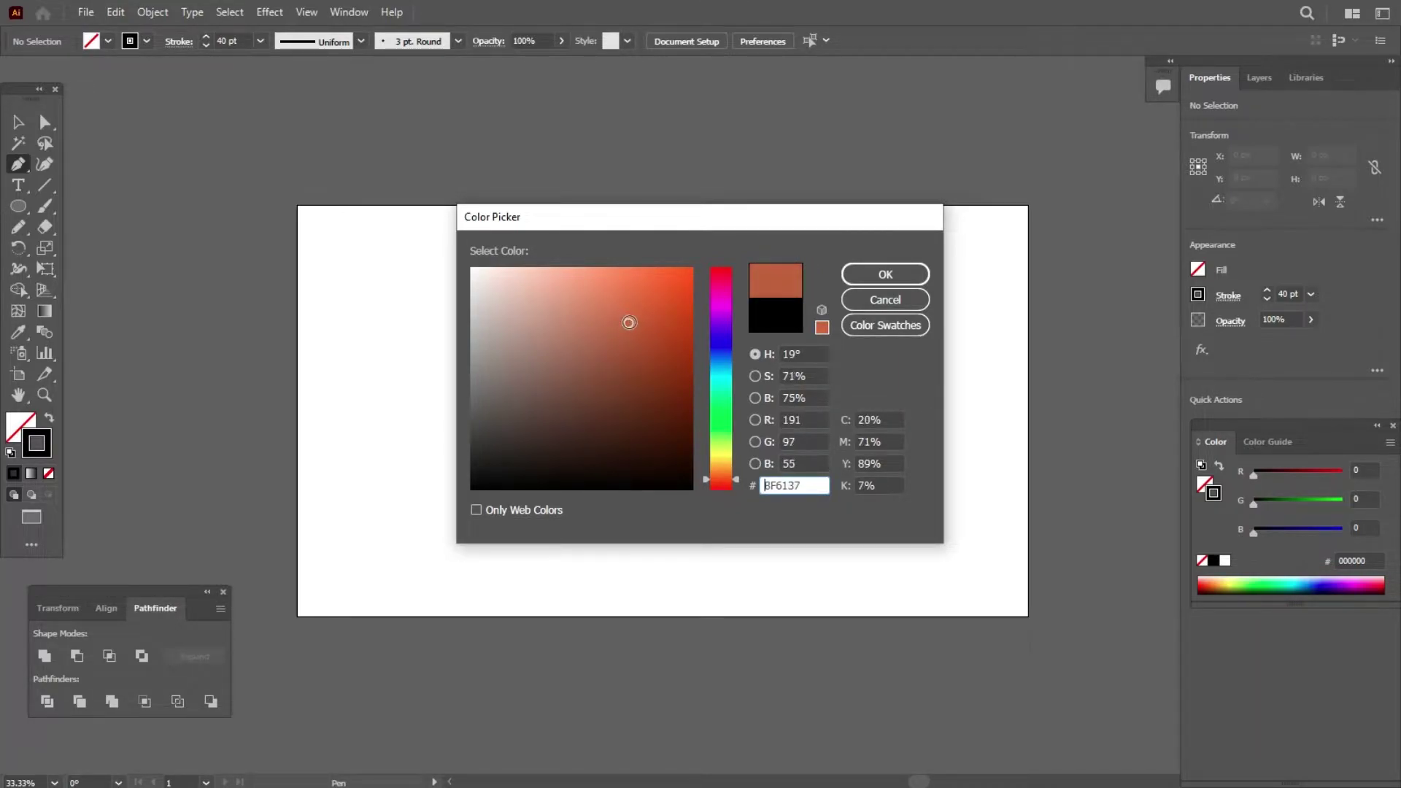
pyautogui.click(861, 274)
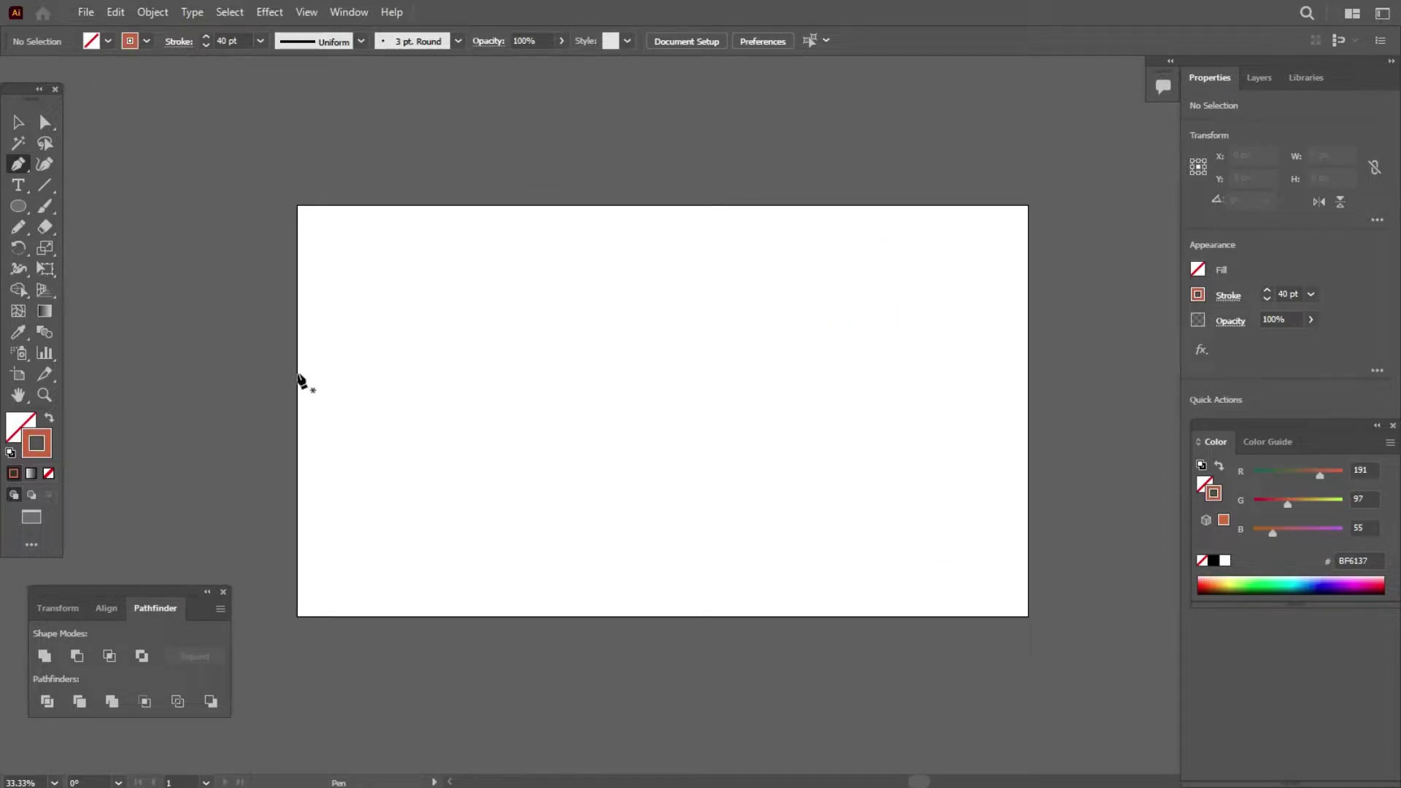
# Draw the cup's curved side profile ending in a flat horizontal bottom segment.
pyautogui.click(447, 308)
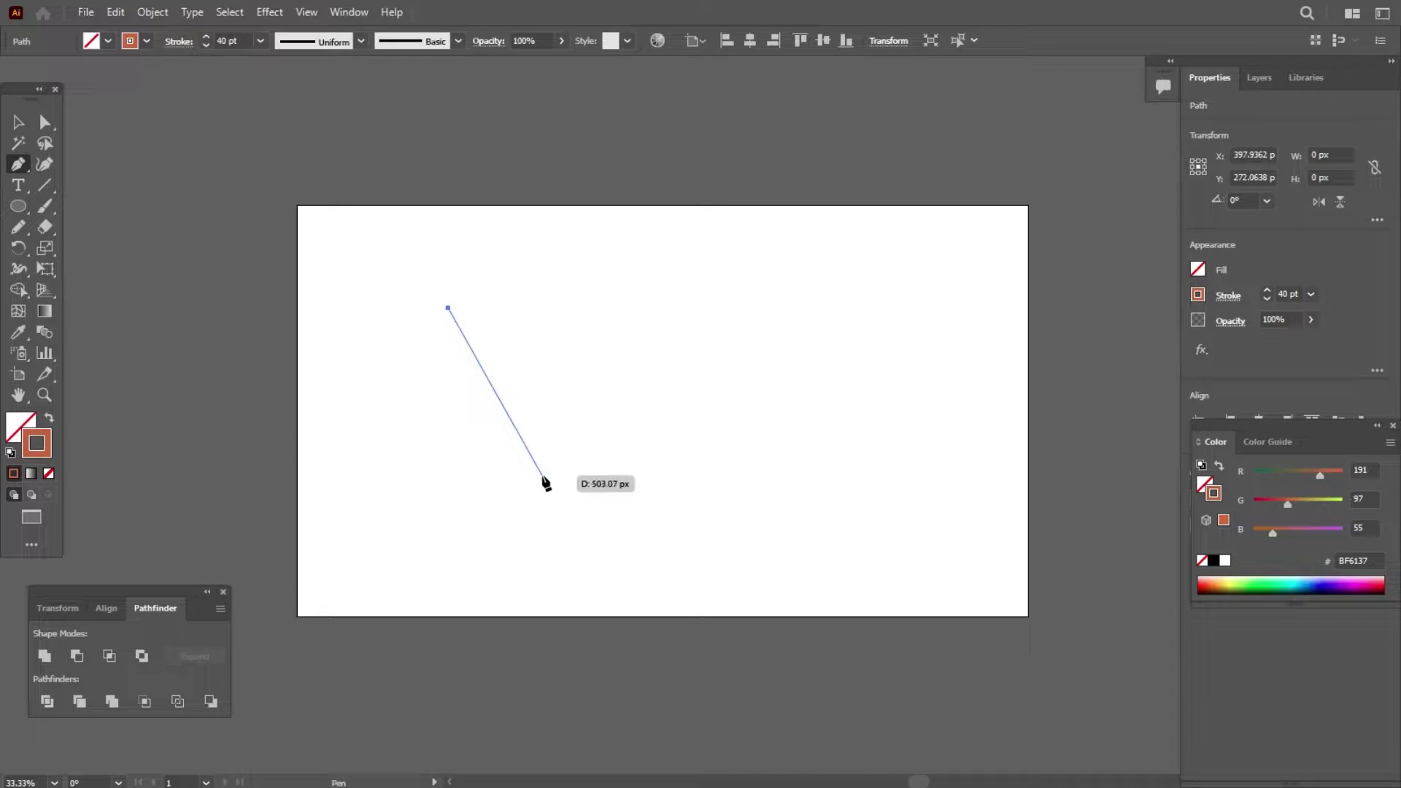
pyautogui.moveTo(541, 476)
pyautogui.mouseDown()
pyautogui.moveTo(567, 497)
pyautogui.moveTo(650, 517)
pyautogui.mouseUp()
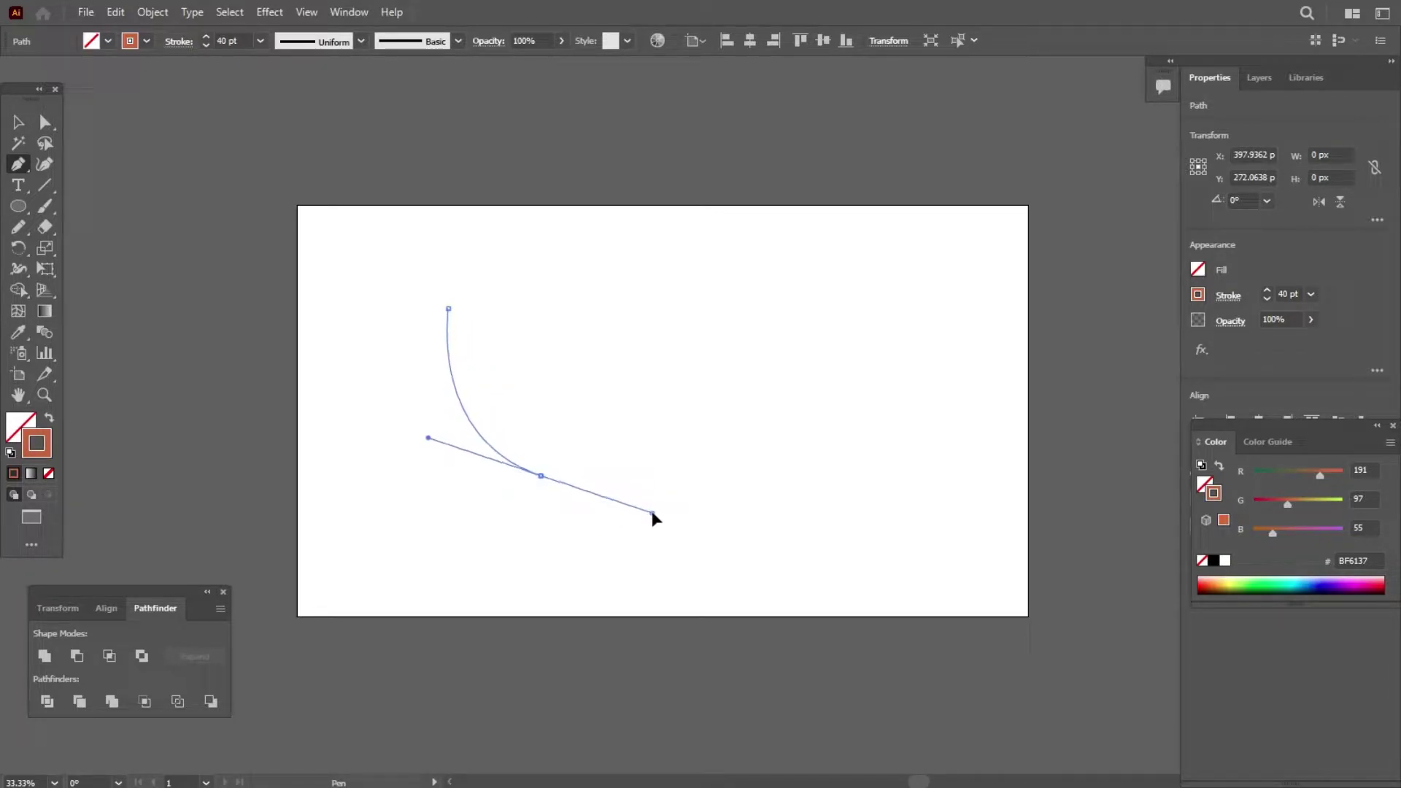
pyautogui.moveTo(650, 517); pyautogui.dragTo(642, 502)
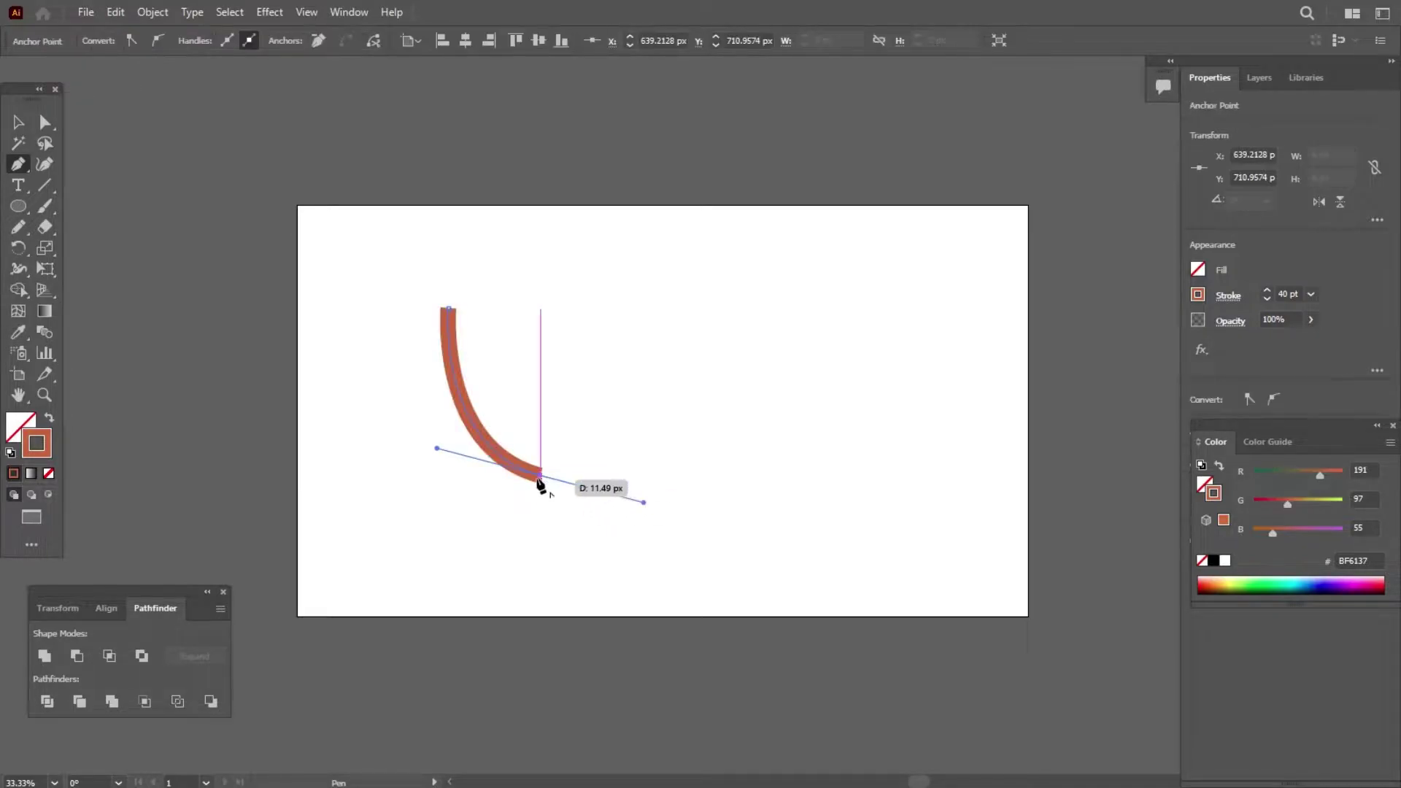
pyautogui.moveTo(540, 475); pyautogui.dragTo(613, 482)
pyautogui.scroll(1, 588, 478)
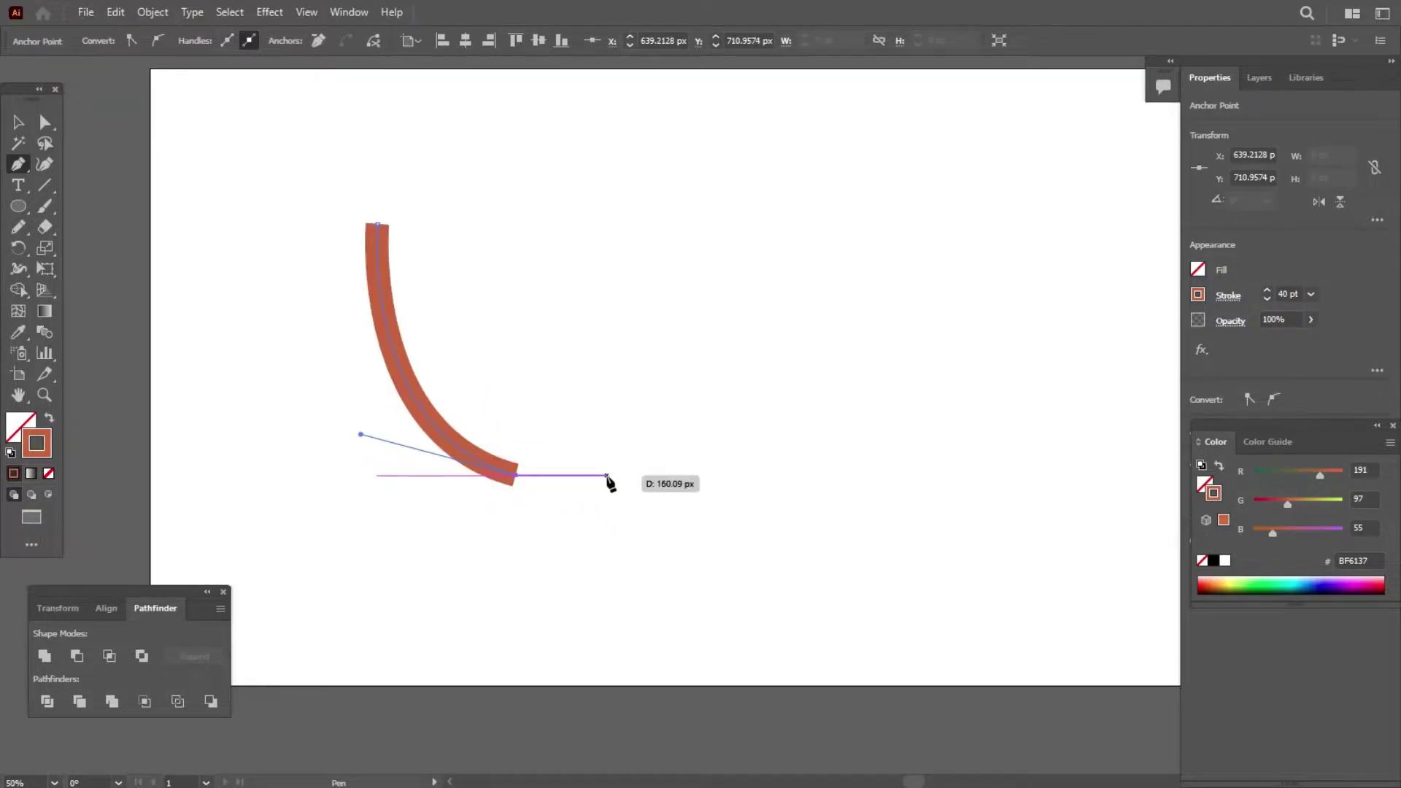
pyautogui.click(618, 475)
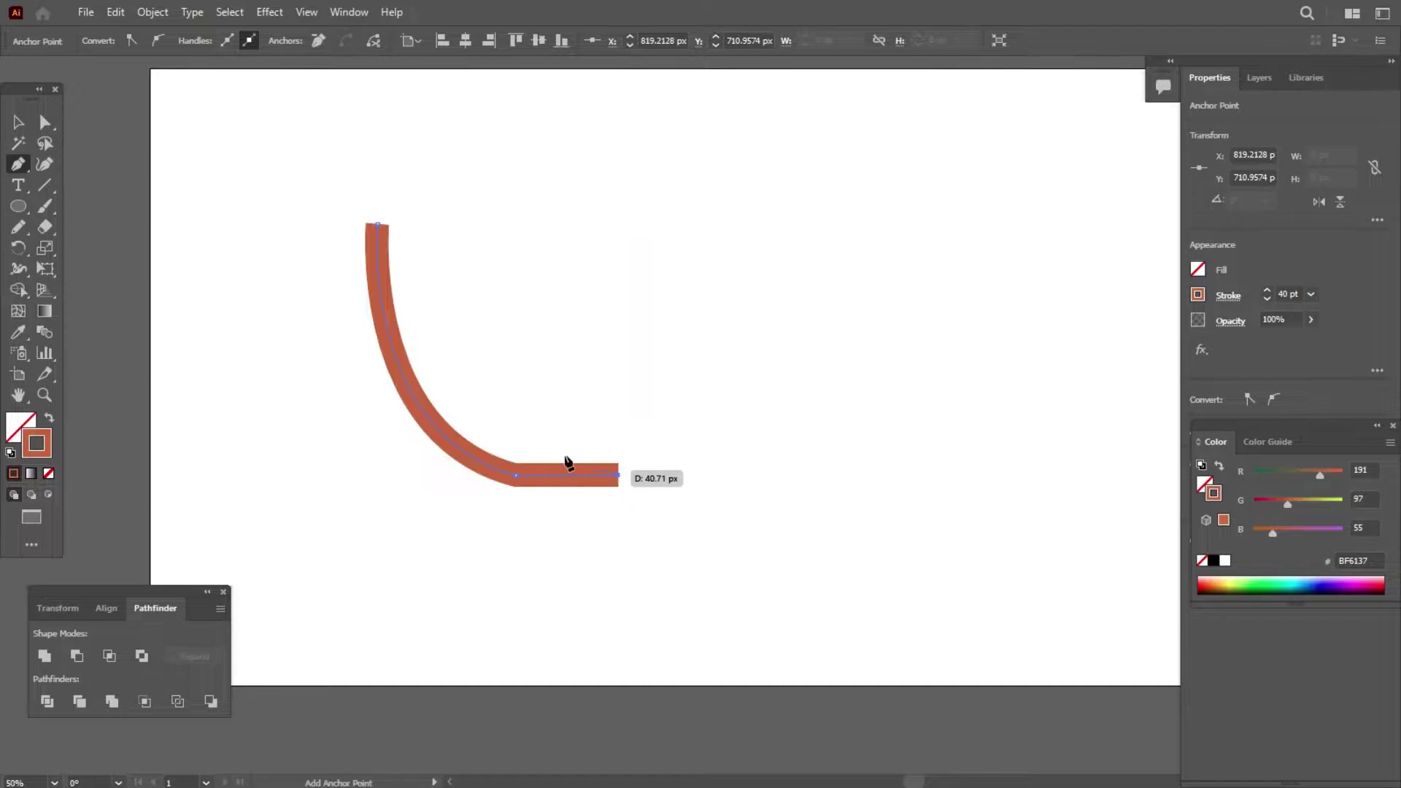
# Thicken the profile curve's stroke to 50 pt with round caps.
pyautogui.click(18, 121)
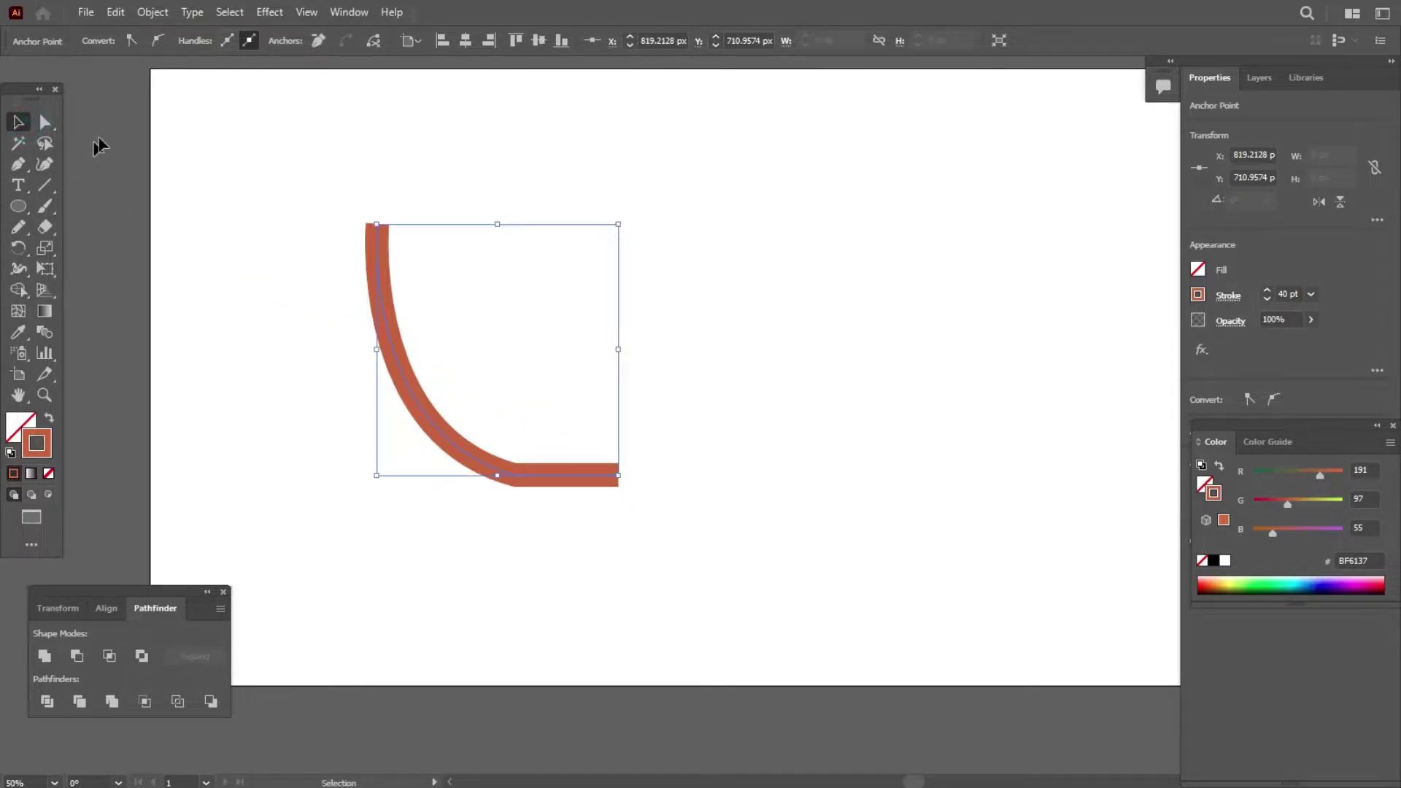
pyautogui.click(137, 202)
pyautogui.moveTo(273, 202); pyautogui.dragTo(512, 465)
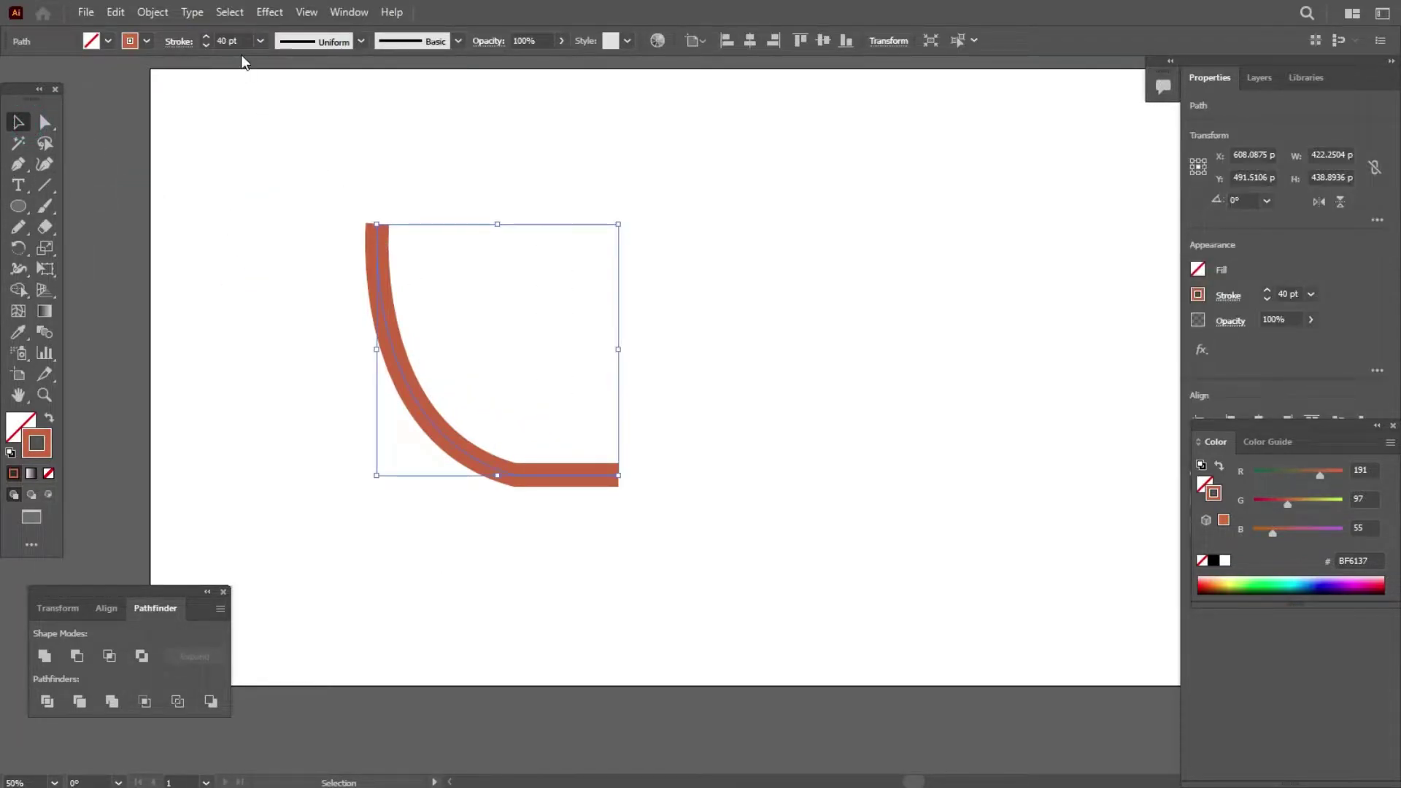
pyautogui.scroll(10, 241, 43)
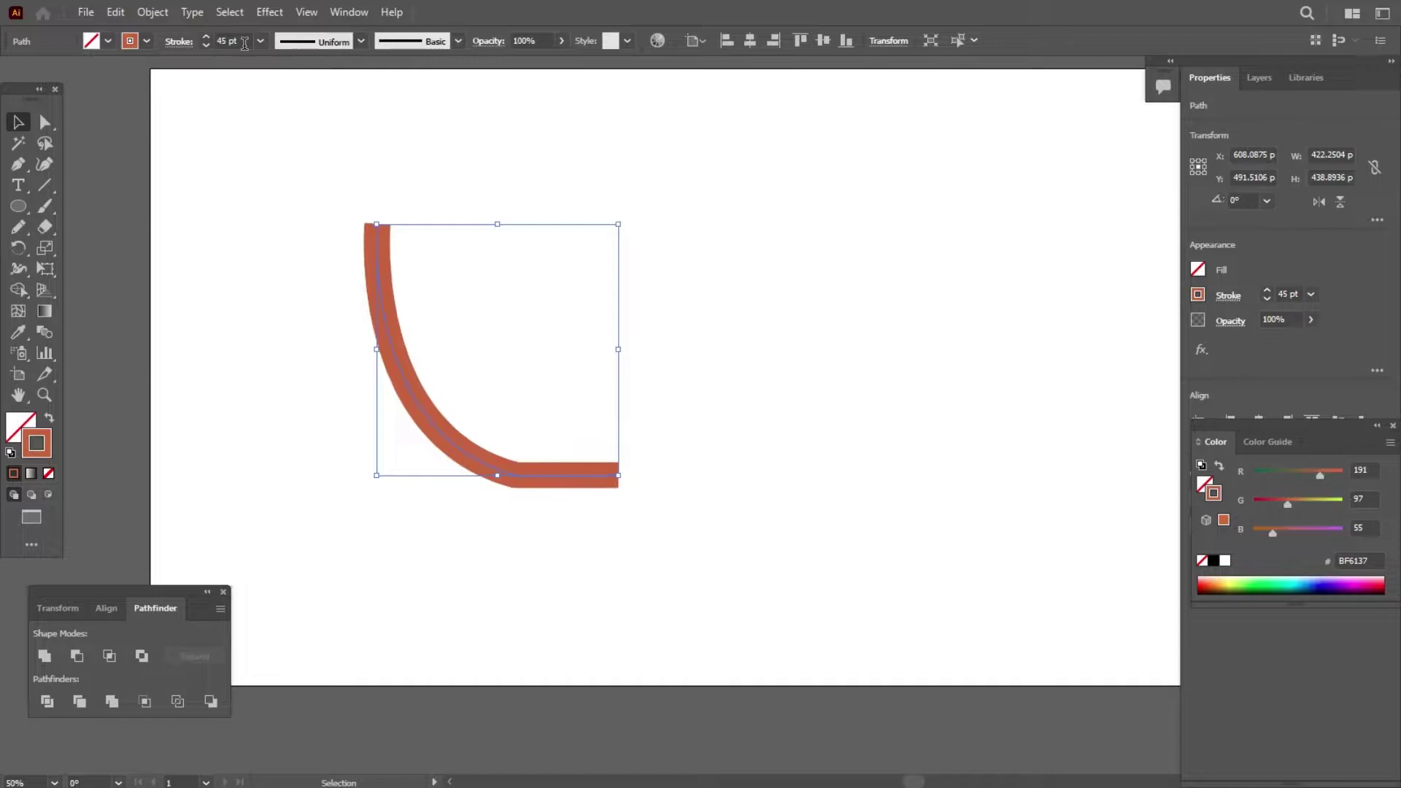
pyautogui.click(179, 40)
pyautogui.click(89, 85)
pyautogui.click(285, 197)
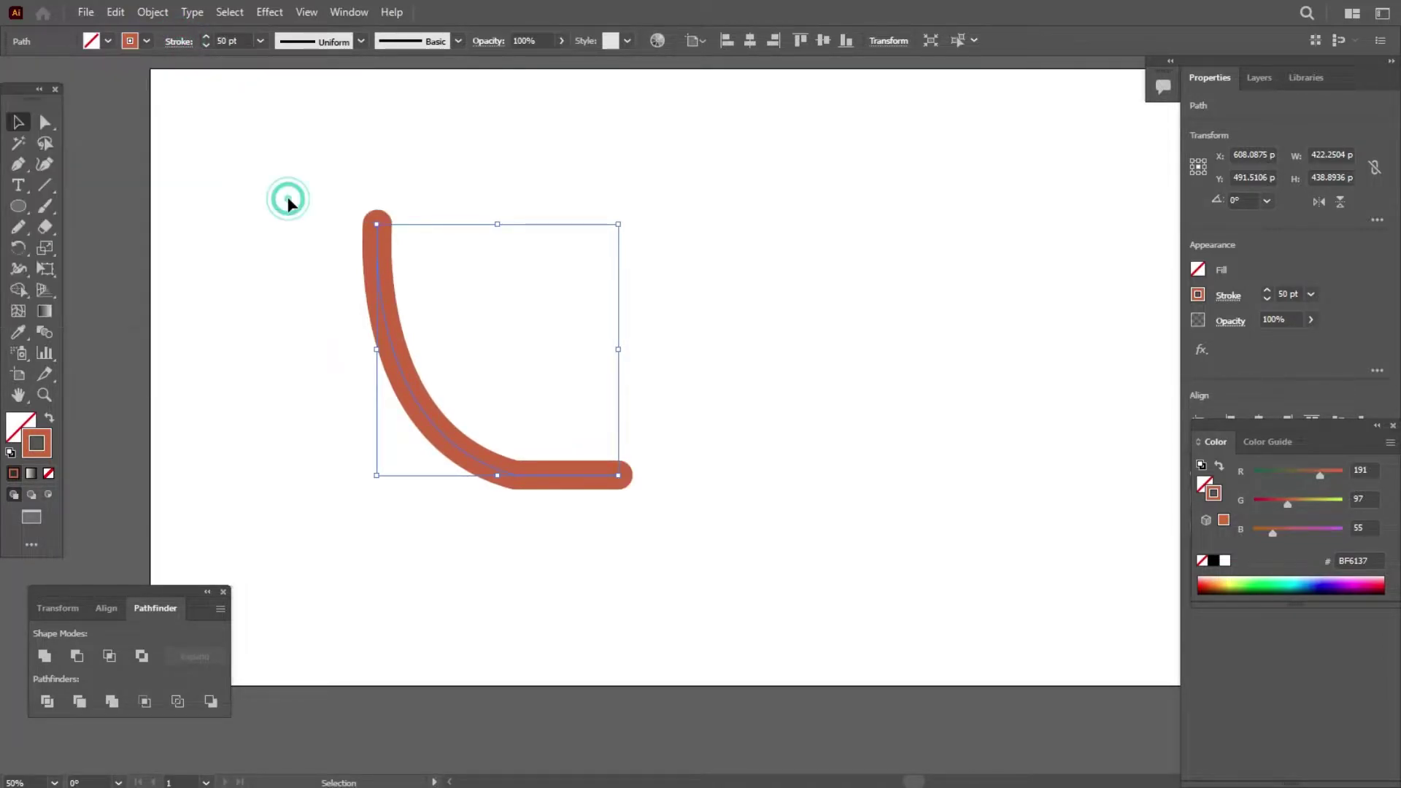
pyautogui.click(19, 164)
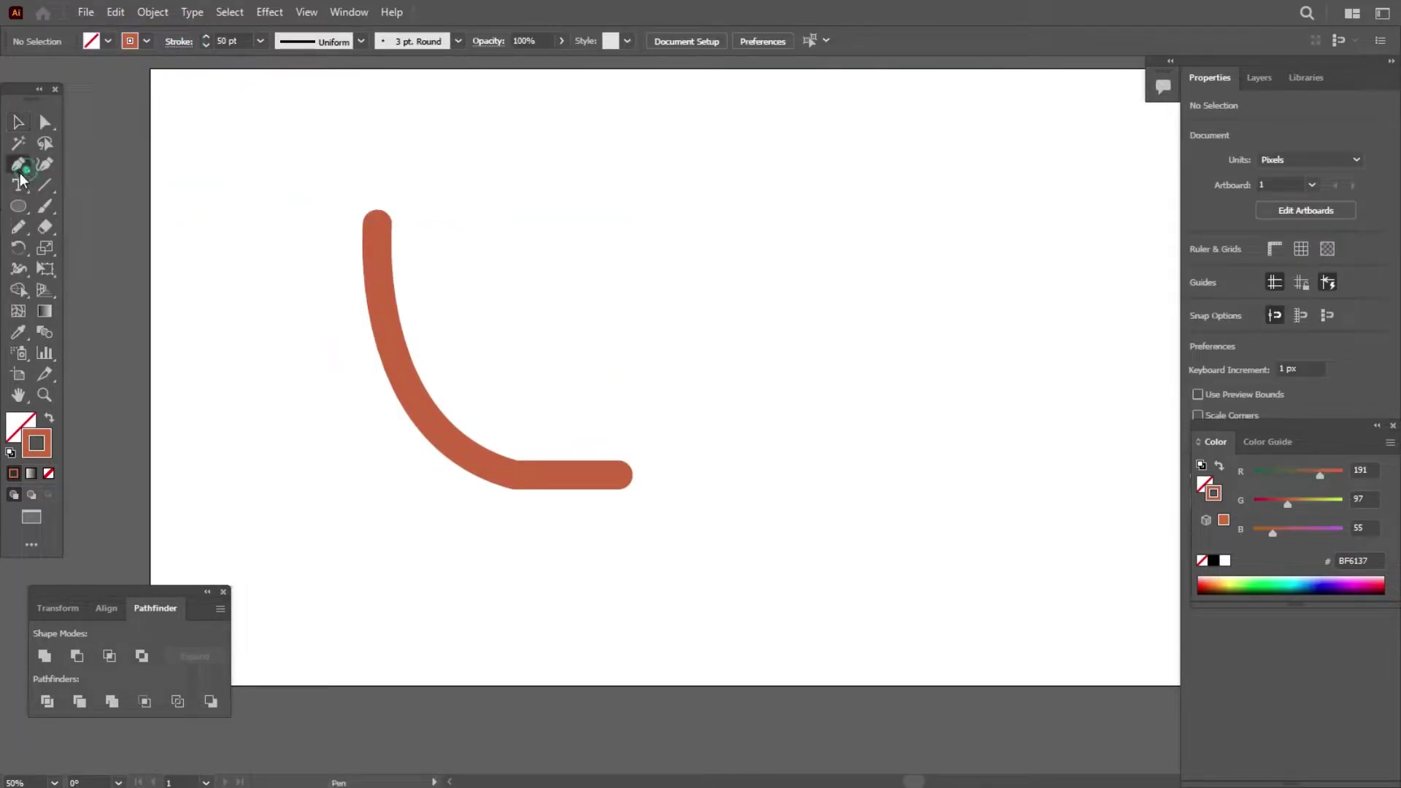
# Swap fill and stroke and set the fill colour to dark brown 632F1A.
pyautogui.click(49, 419)
pyautogui.doubleClick(29, 425)
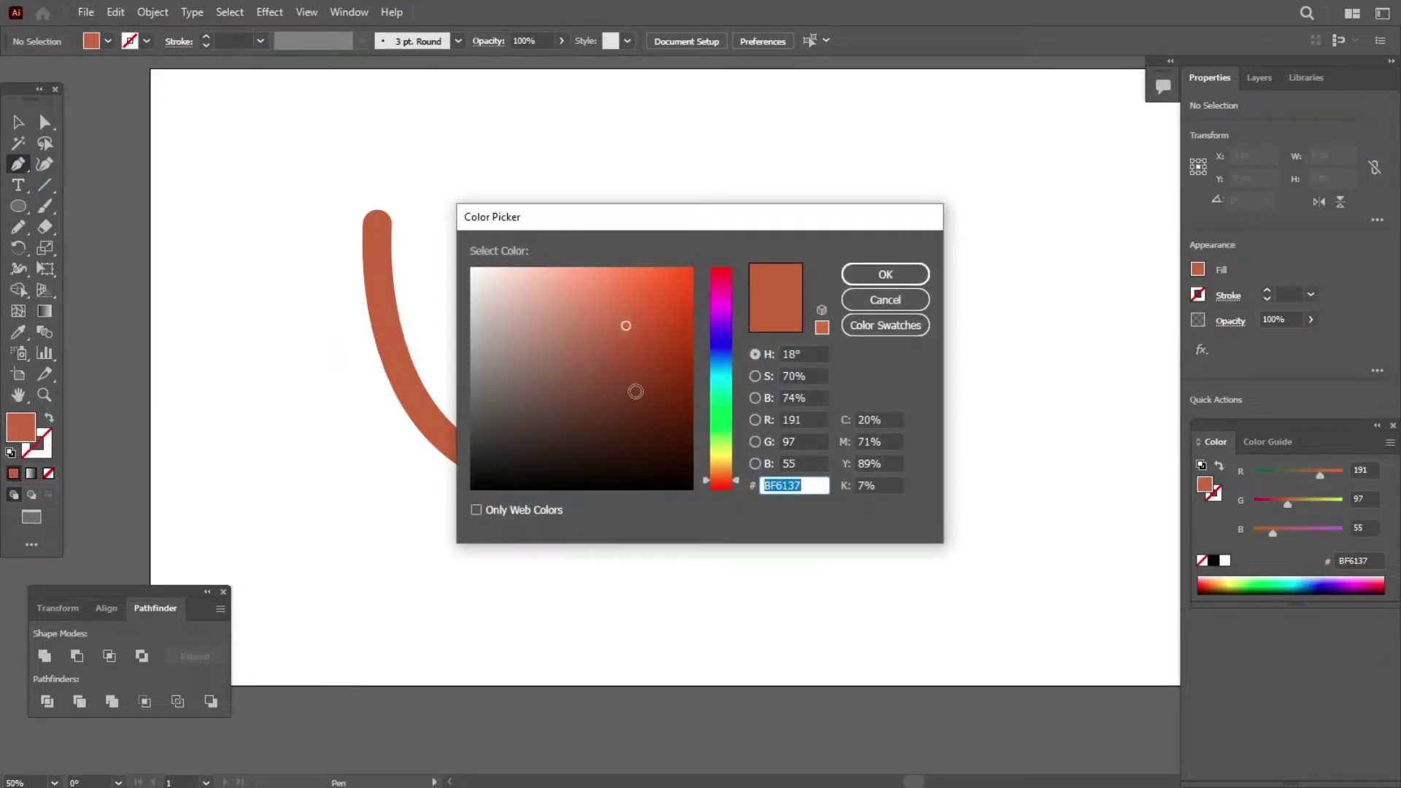
pyautogui.click(627, 400)
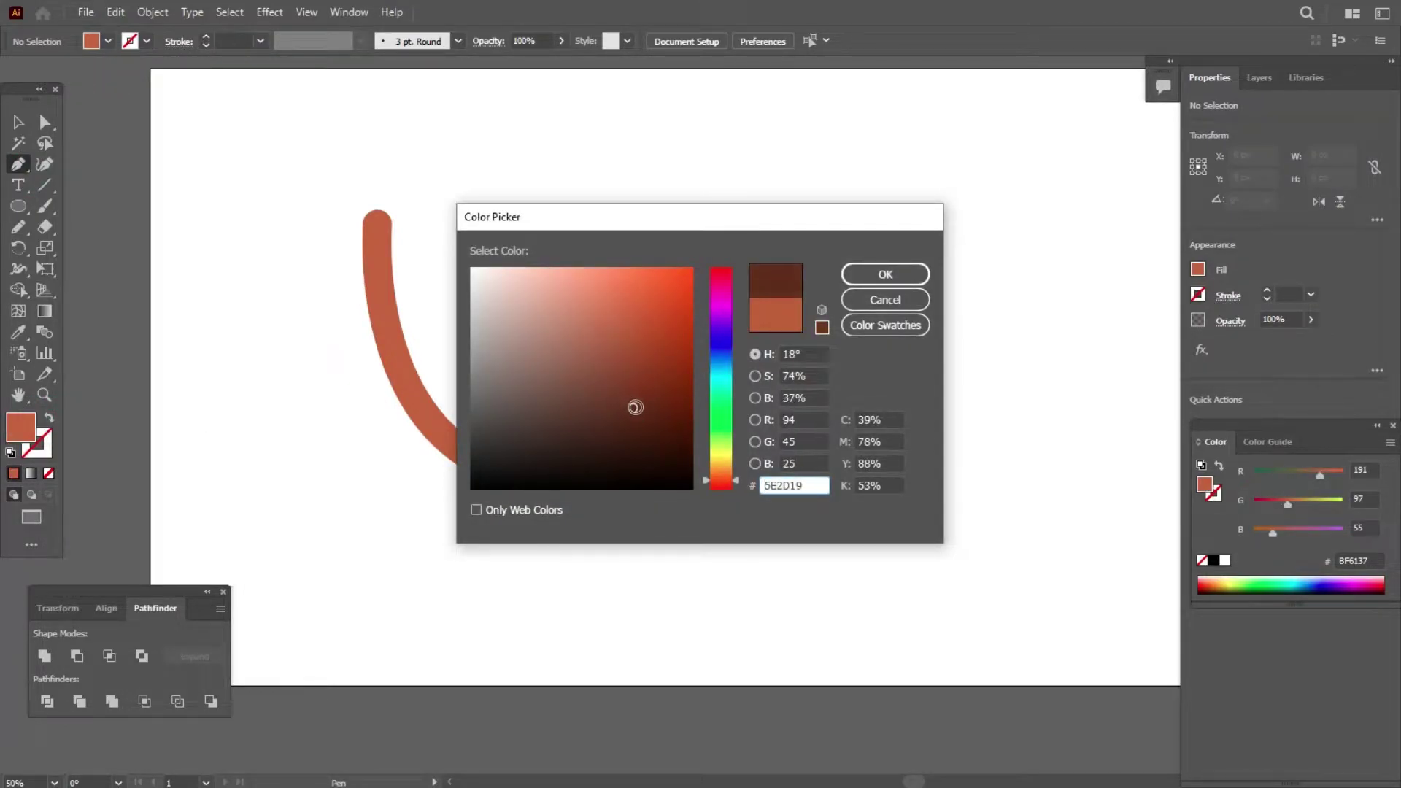
pyautogui.click(901, 274)
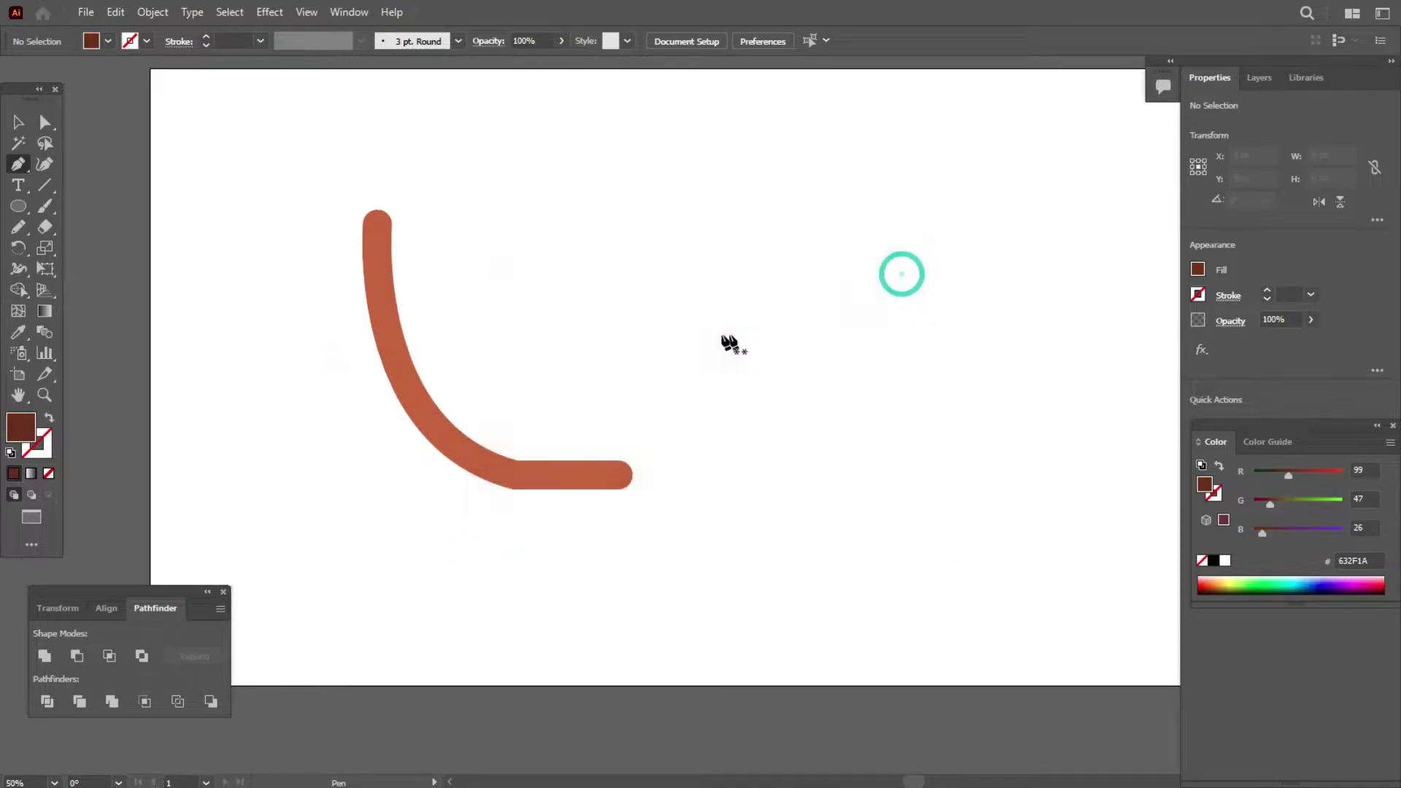
# Draw a closed dark brown shape covering the cup's interior along the curve.
pyautogui.click(386, 273)
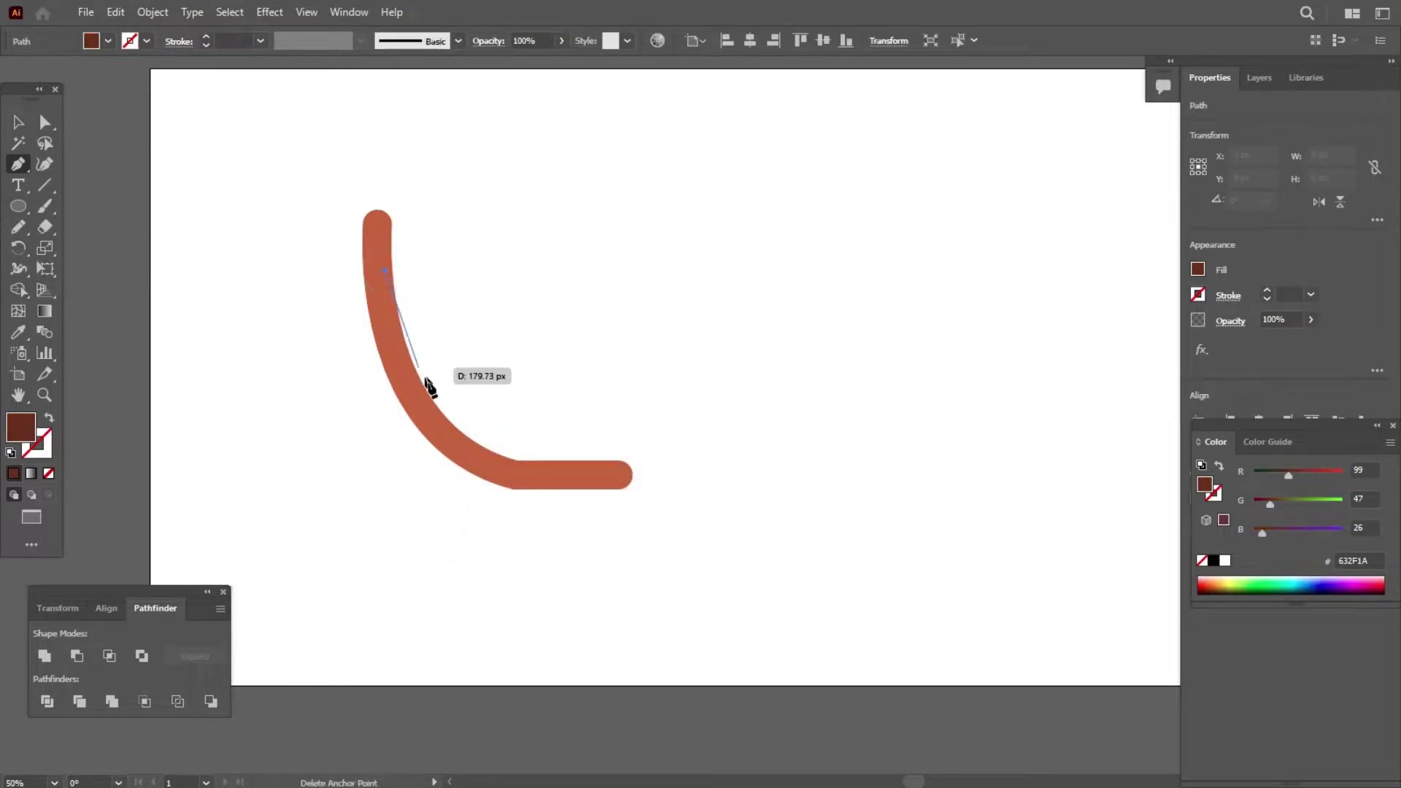
pyautogui.click(543, 466)
pyautogui.moveTo(543, 466); pyautogui.dragTo(700, 460)
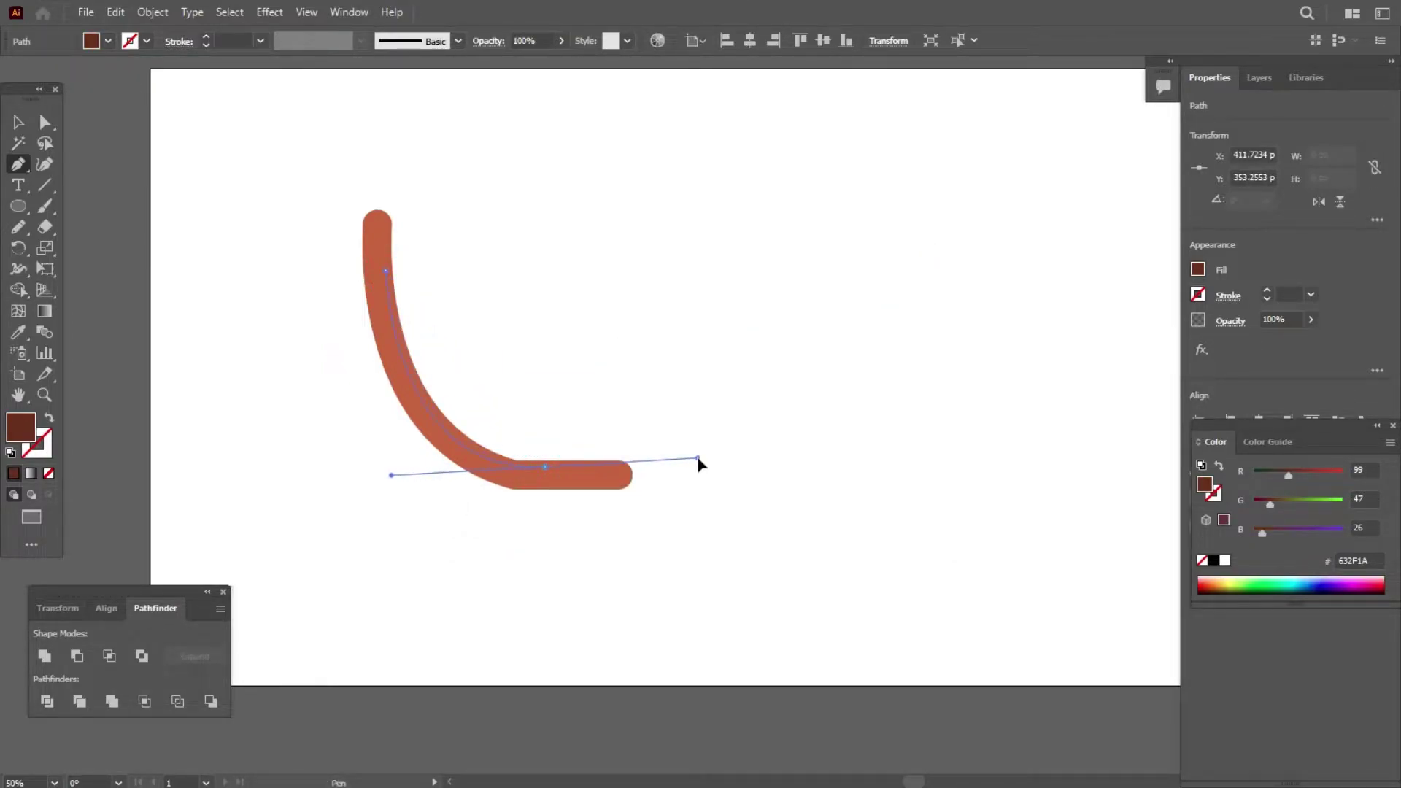
pyautogui.click(625, 465)
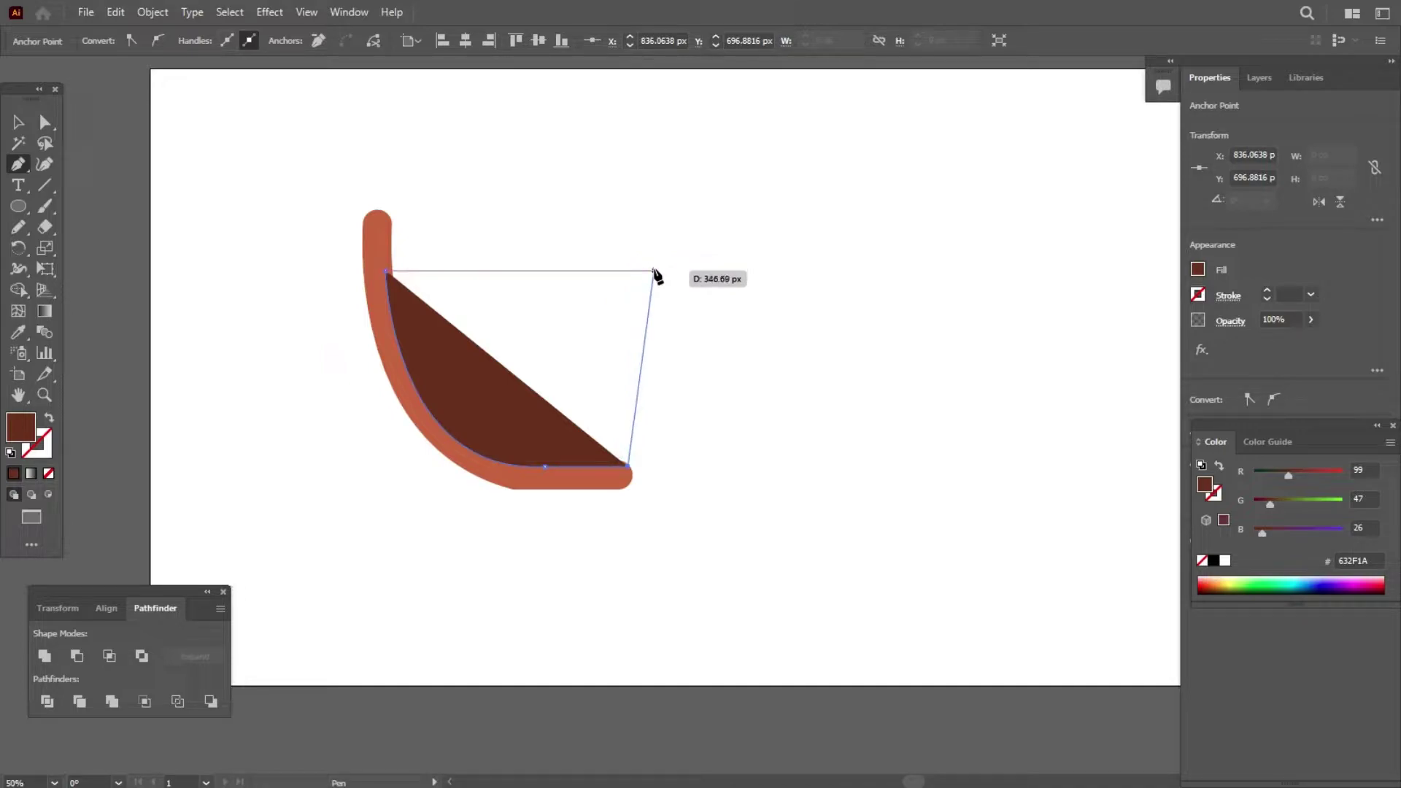
pyautogui.click(654, 271)
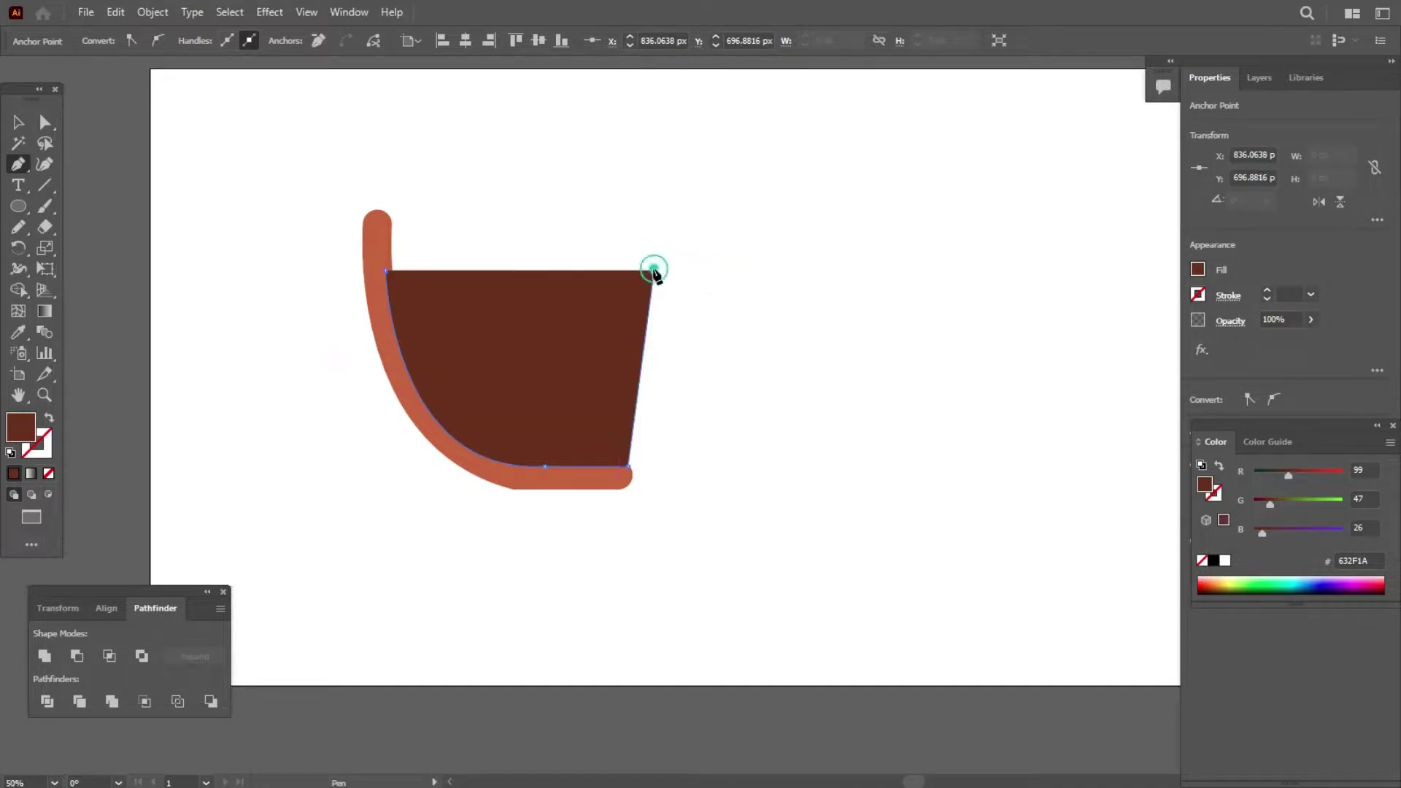
pyautogui.click(385, 272)
# Send the dark shape behind the terracotta curve and group the two.
pyautogui.press('v')
pyautogui.click(185, 235)
pyautogui.rightClick(537, 318)
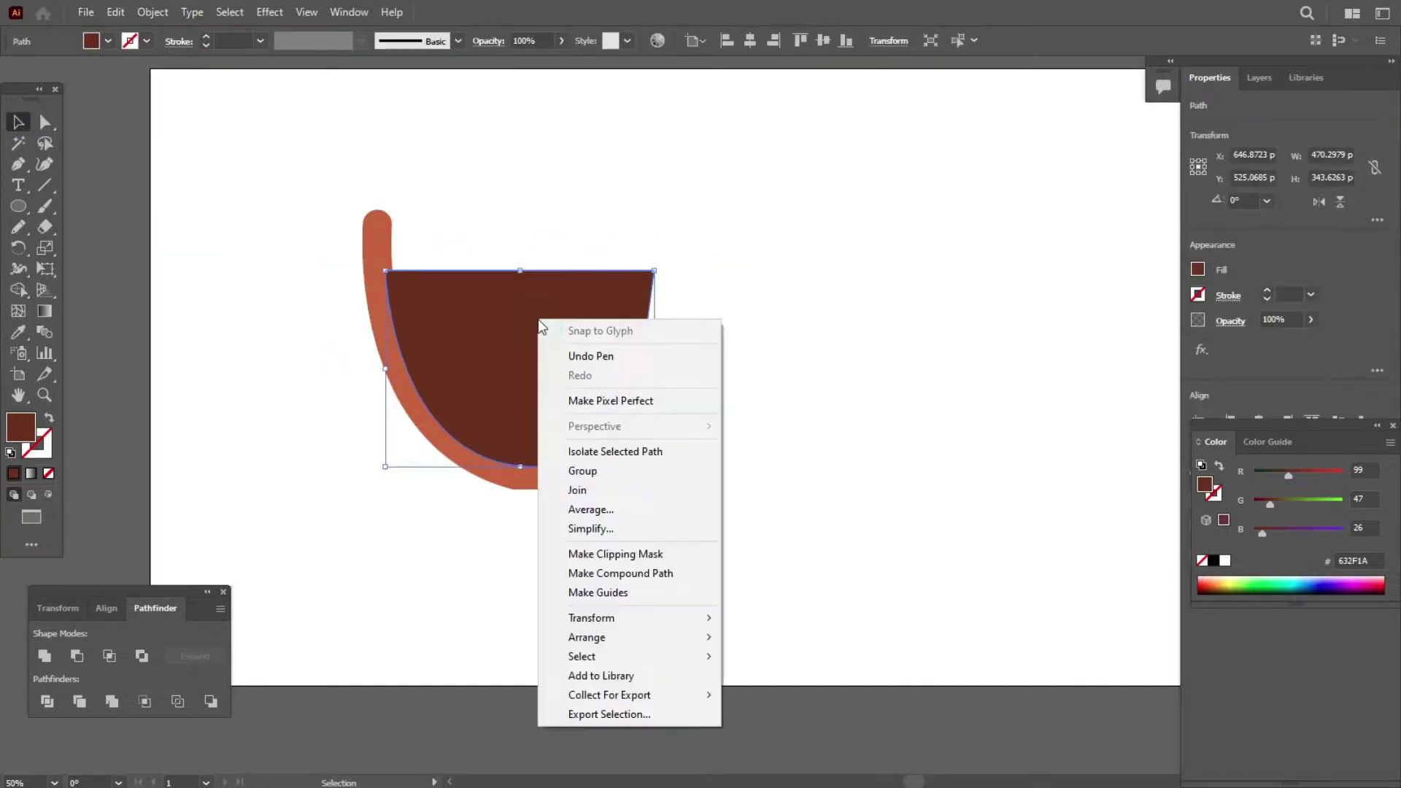
pyautogui.moveTo(587, 637)
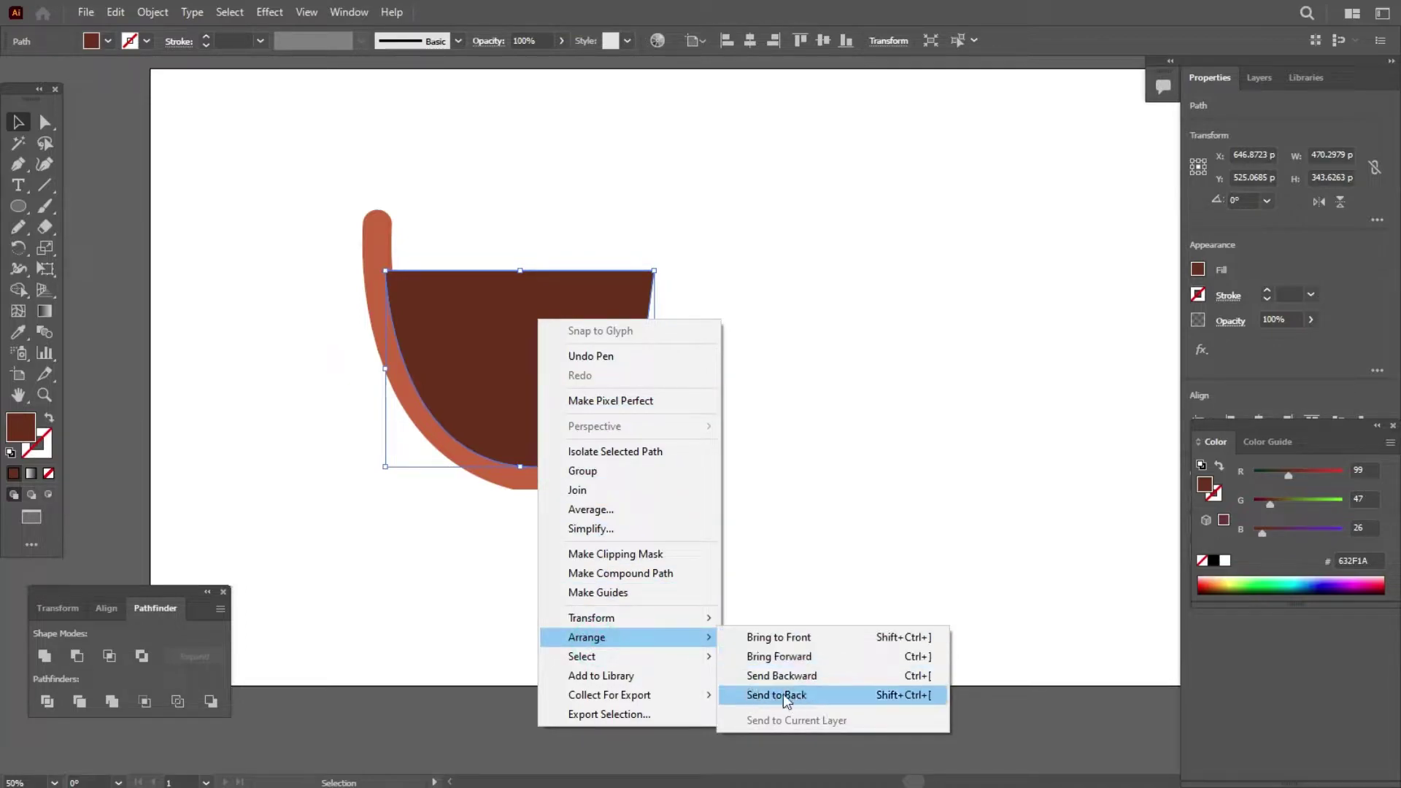
pyautogui.click(809, 695)
pyautogui.moveTo(762, 573); pyautogui.dragTo(294, 198)
pyautogui.rightClick(481, 337)
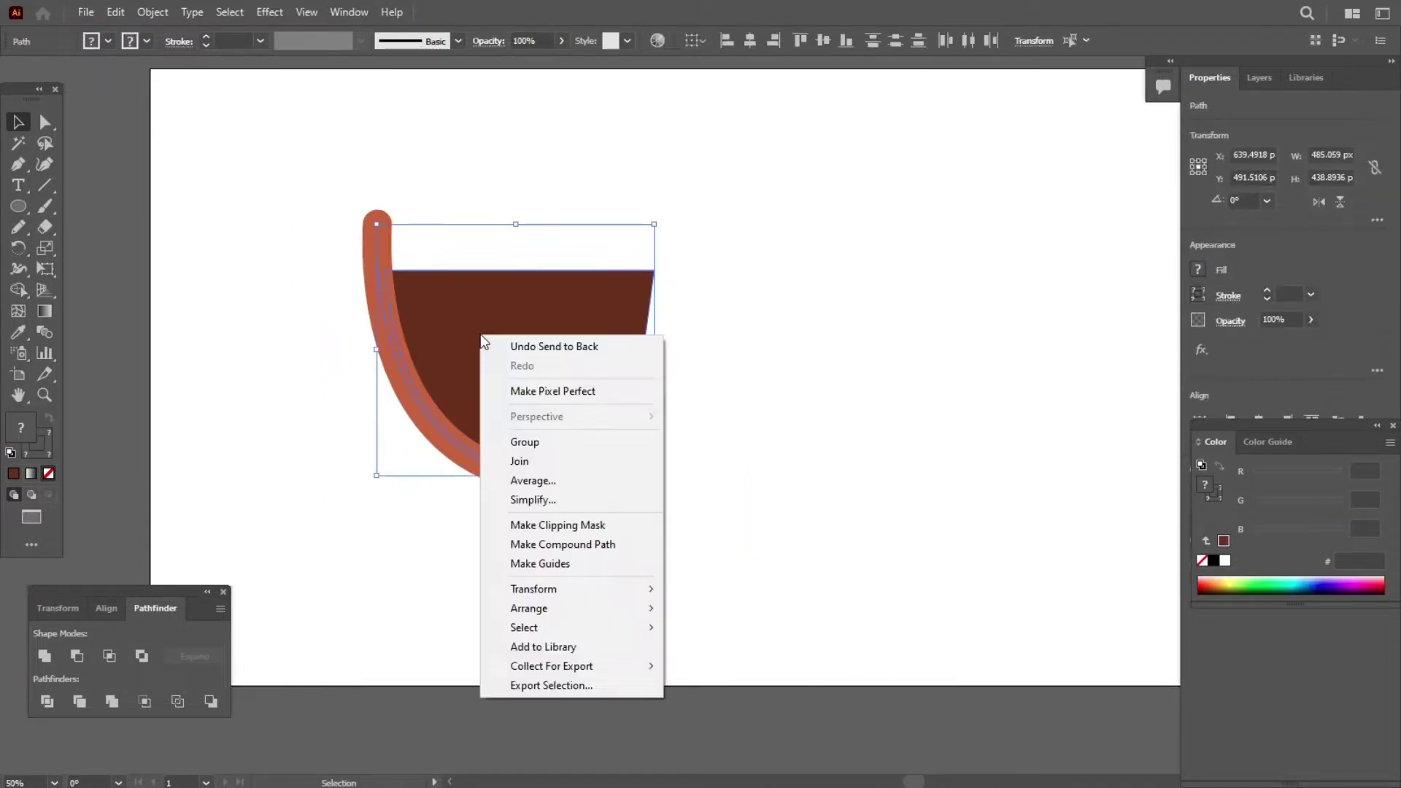
pyautogui.click(515, 442)
pyautogui.click(737, 403)
pyautogui.click(563, 387)
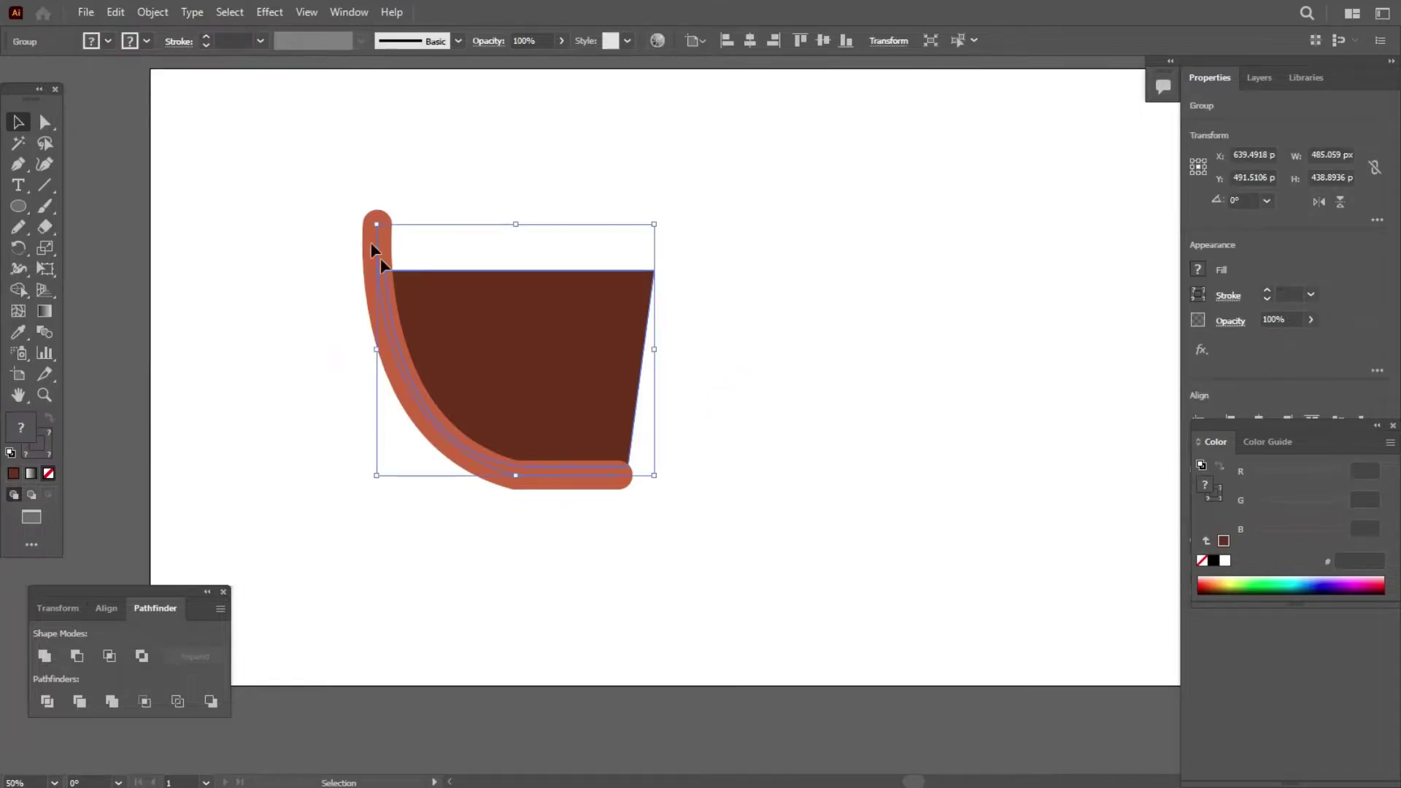
pyautogui.click(269, 11)
pyautogui.moveTo(317, 112)
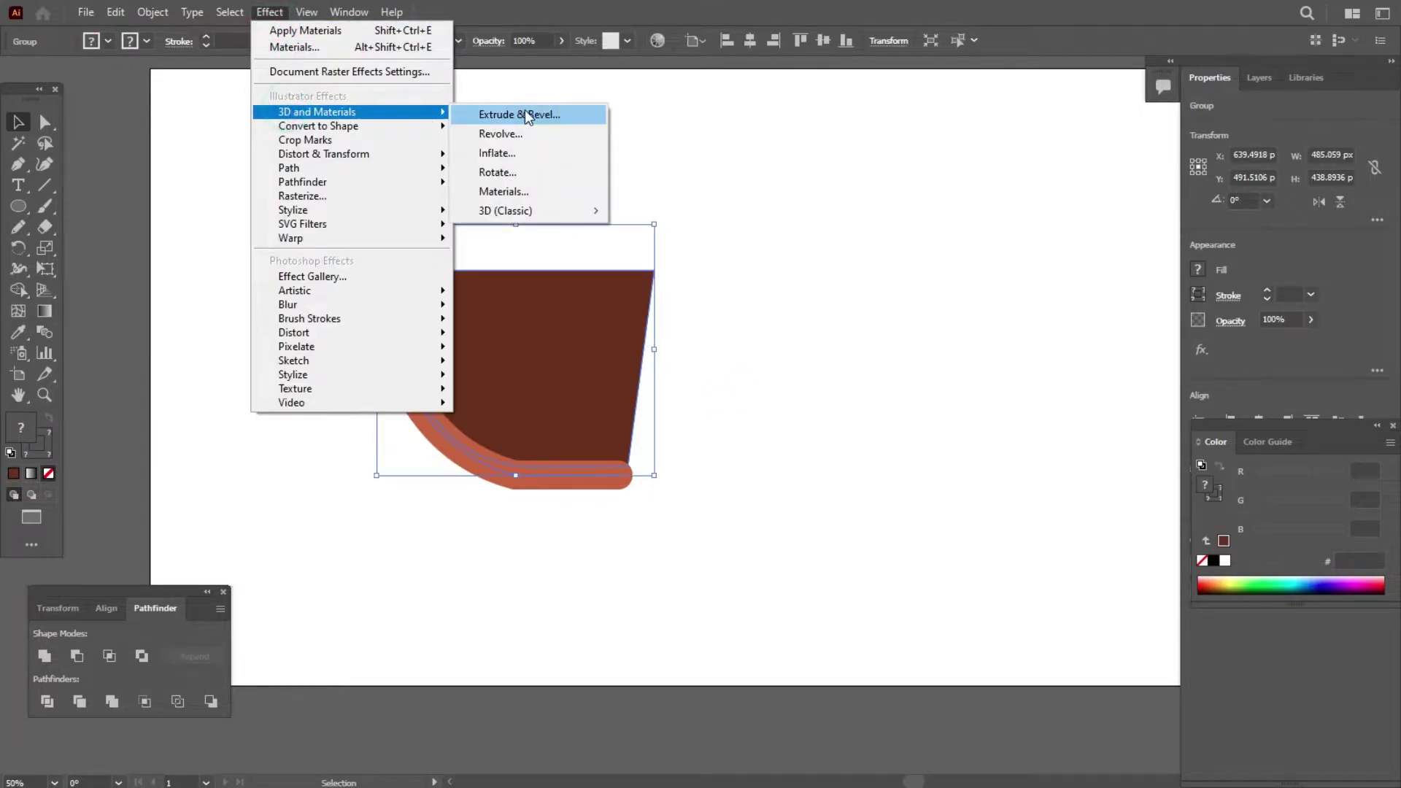
# Revolve the cup profile from its right edge into a 3D bowl with Isometric Right rotation.
pyautogui.click(546, 194)
pyautogui.click(918, 132)
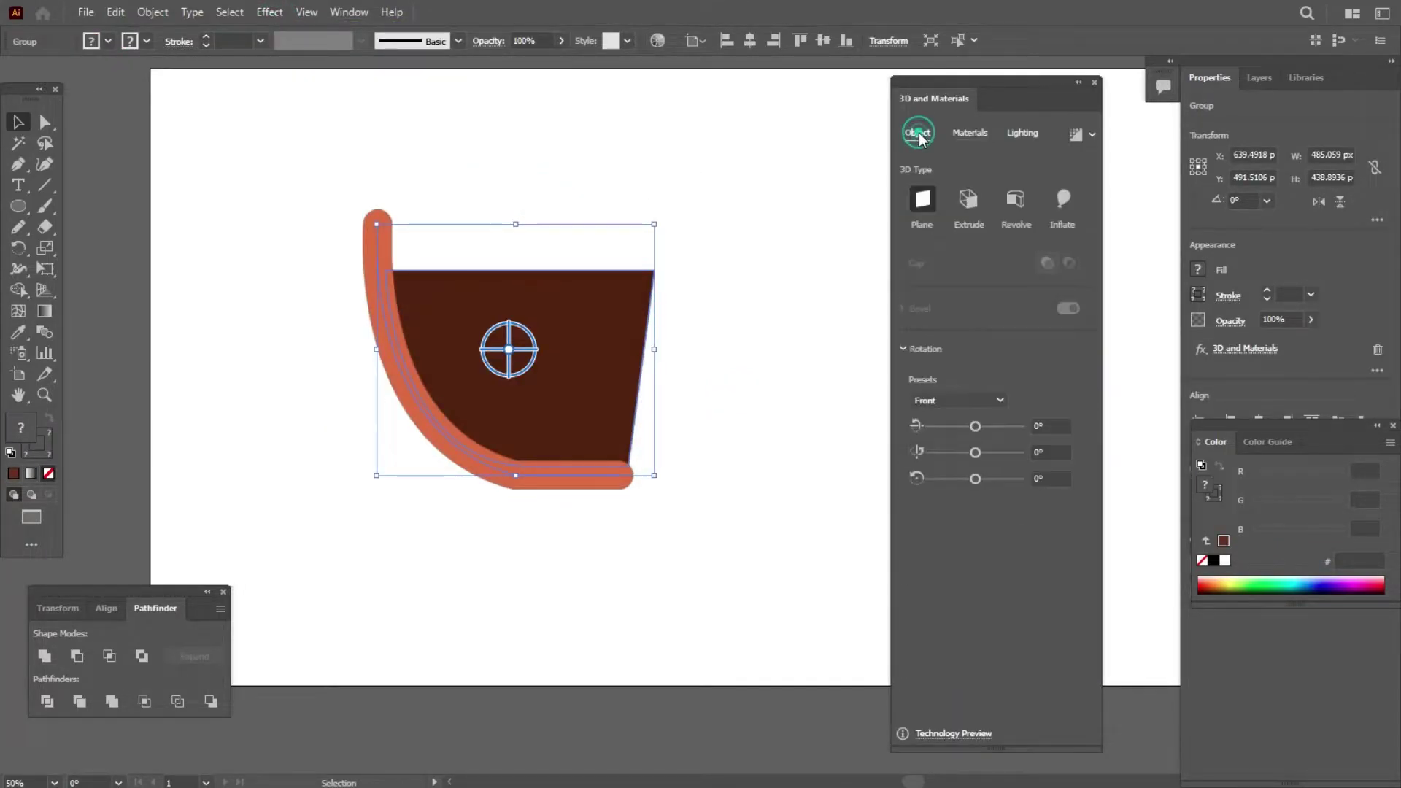
pyautogui.click(1015, 200)
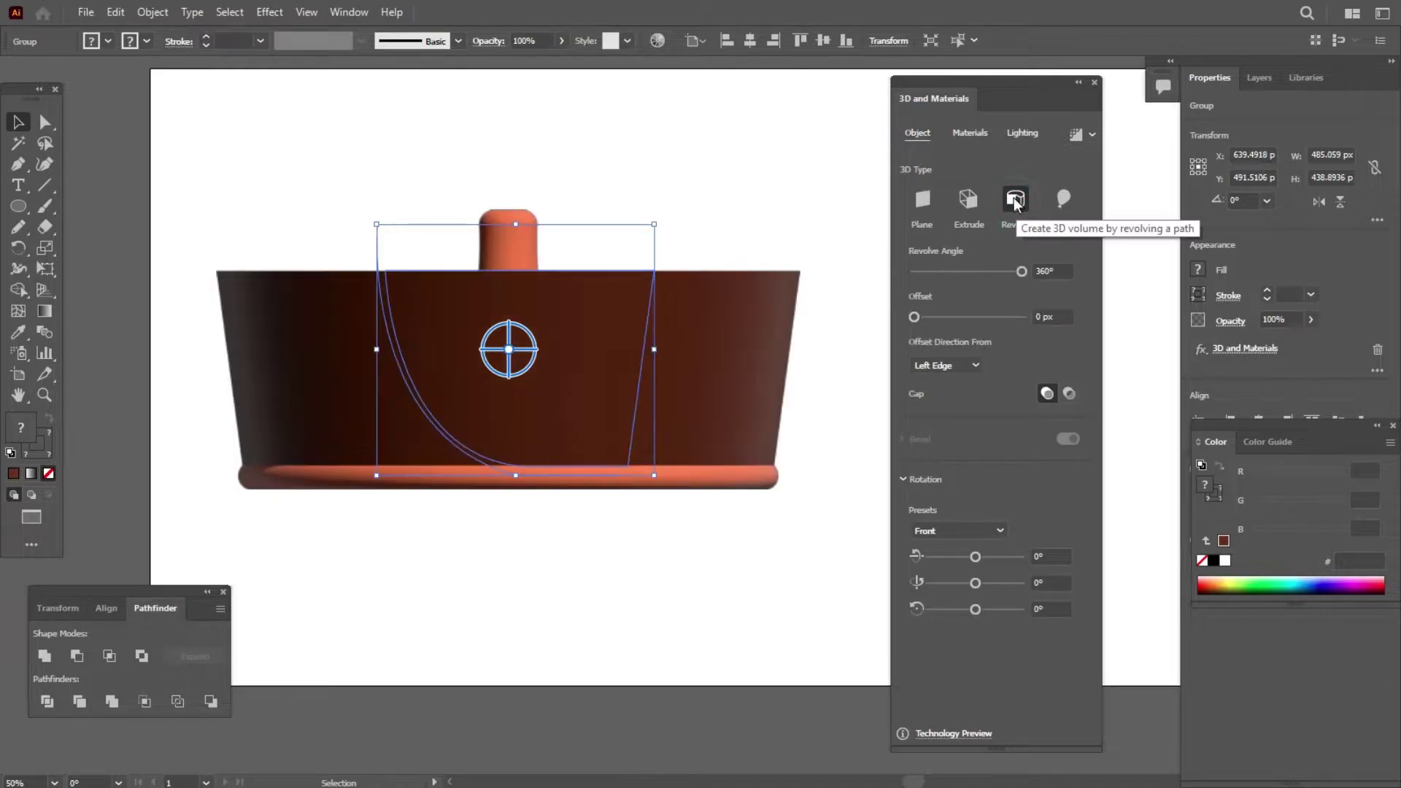
pyautogui.click(972, 402)
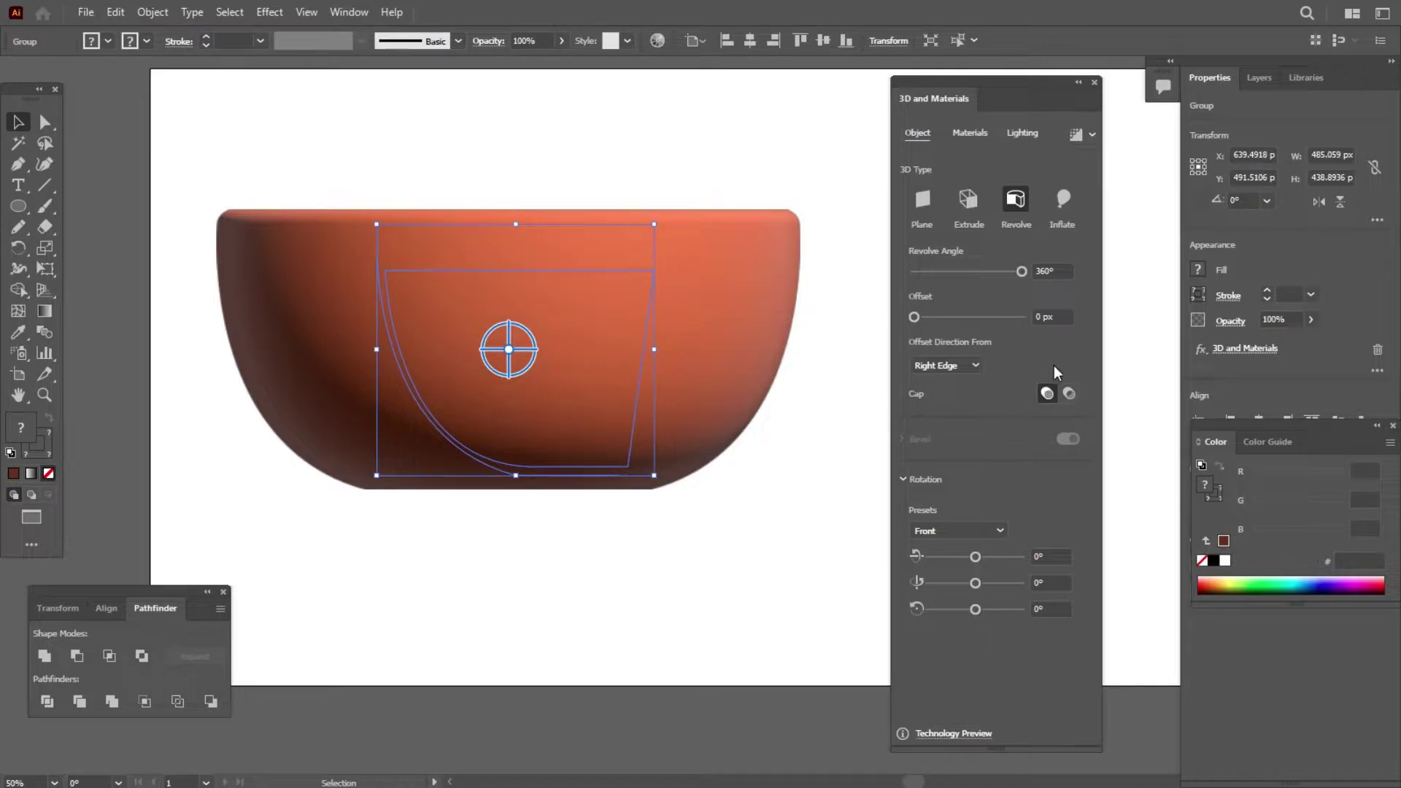
pyautogui.click(962, 540)
pyautogui.click(979, 471)
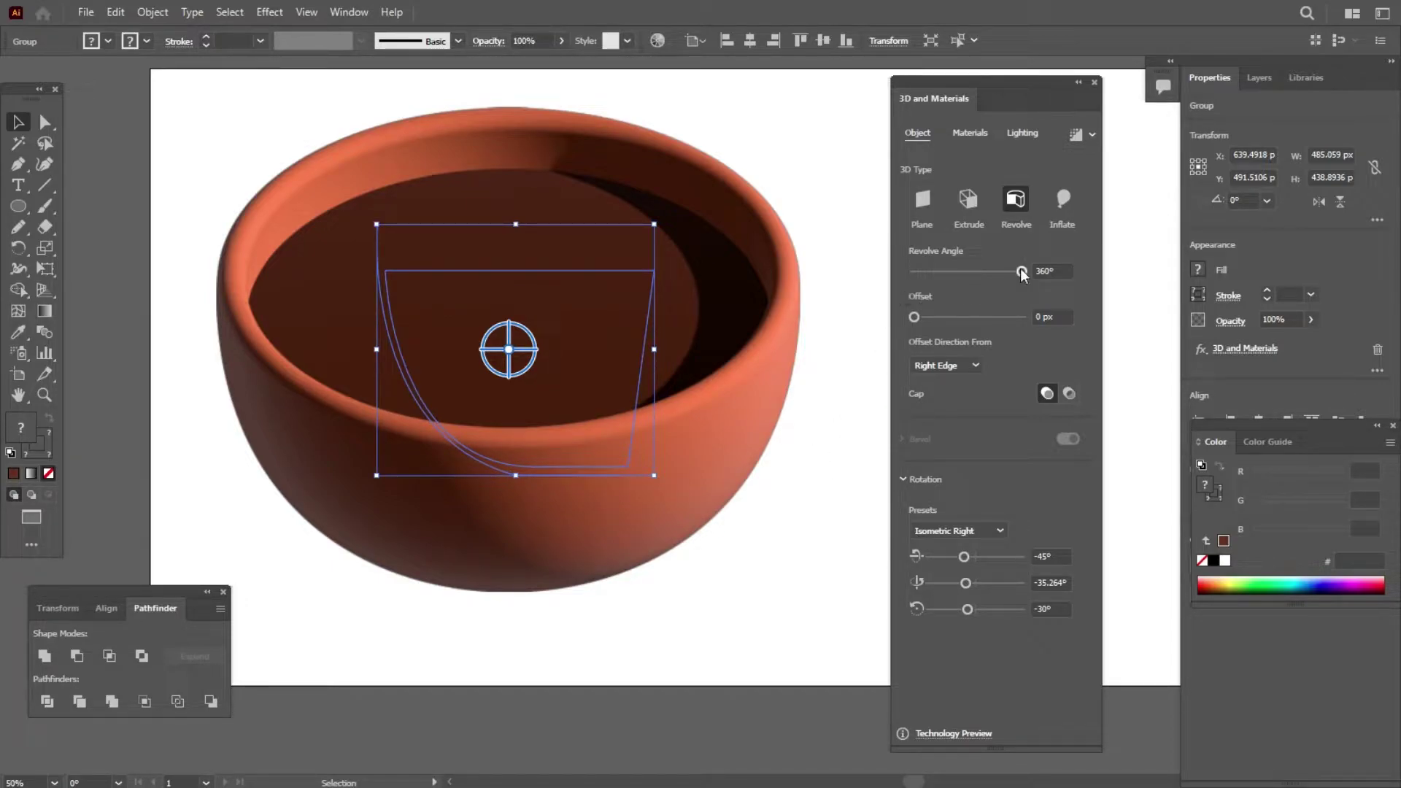
# Narrow the revolved bowl's profile to 360 px wide.
pyautogui.moveTo(1022, 270); pyautogui.dragTo(1018, 270)
pyautogui.moveTo(378, 355); pyautogui.dragTo(449, 355)
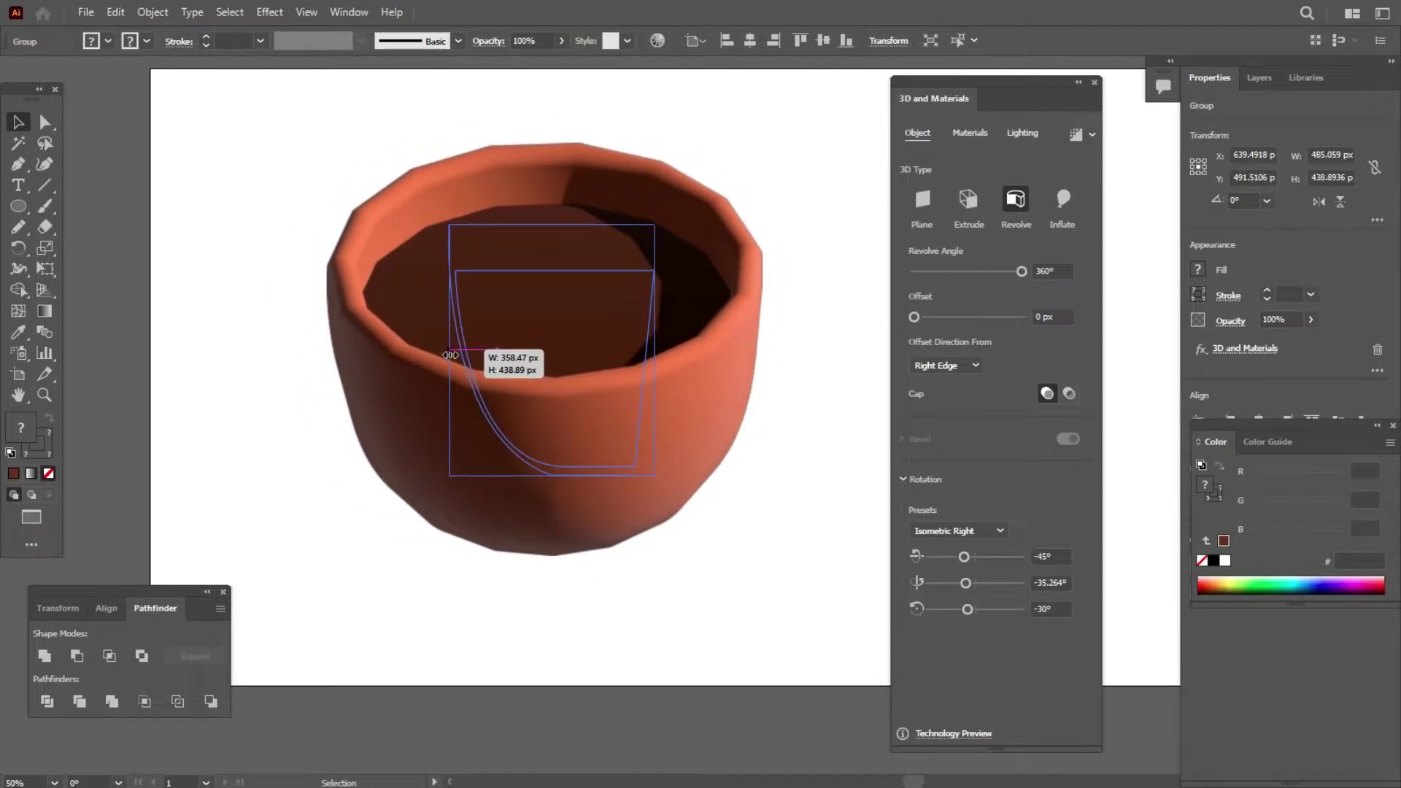
pyautogui.moveTo(745, 359); pyautogui.dragTo(795, 366)
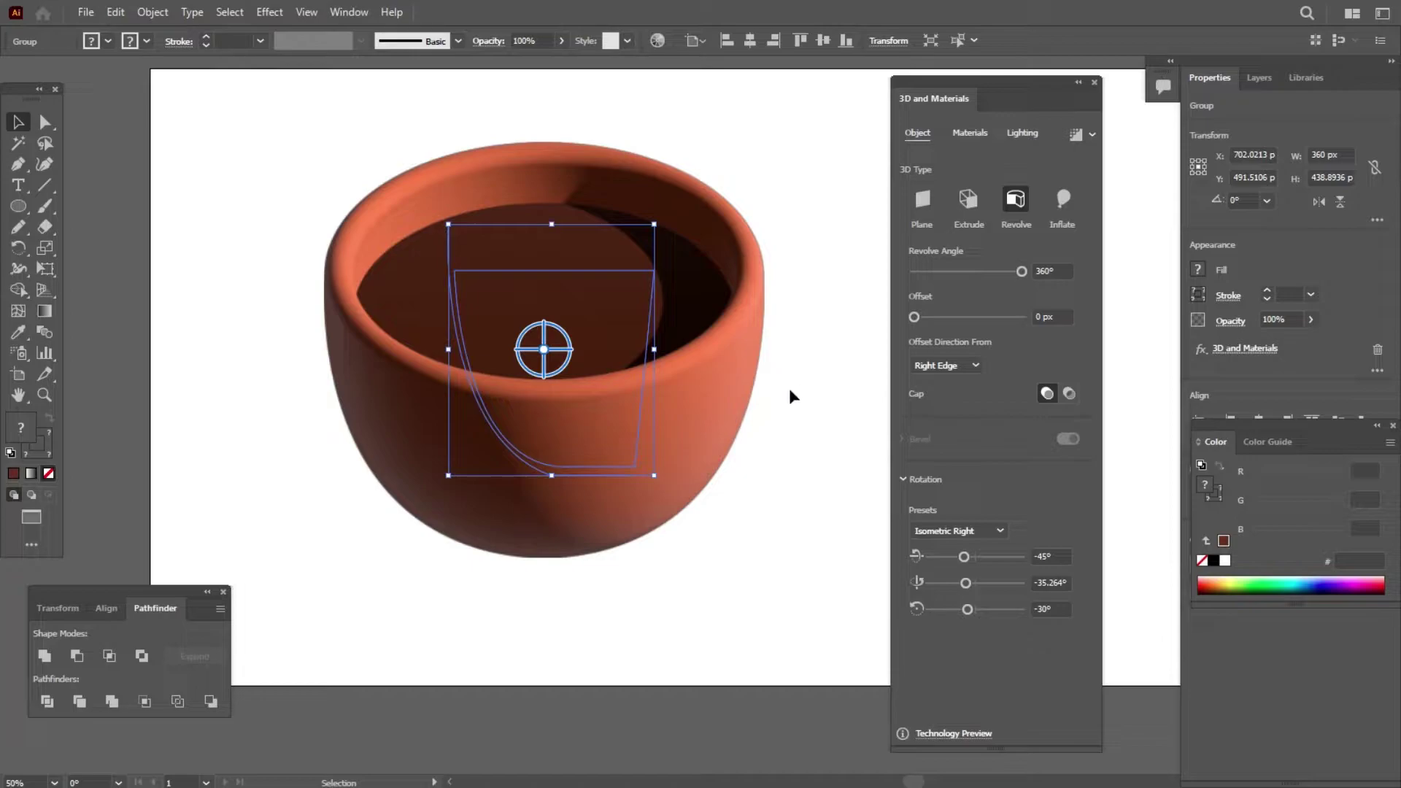
# Inside the bowl group, raise the profile path's stroke weight to 68 pt.
pyautogui.click(797, 473)
pyautogui.click(481, 301)
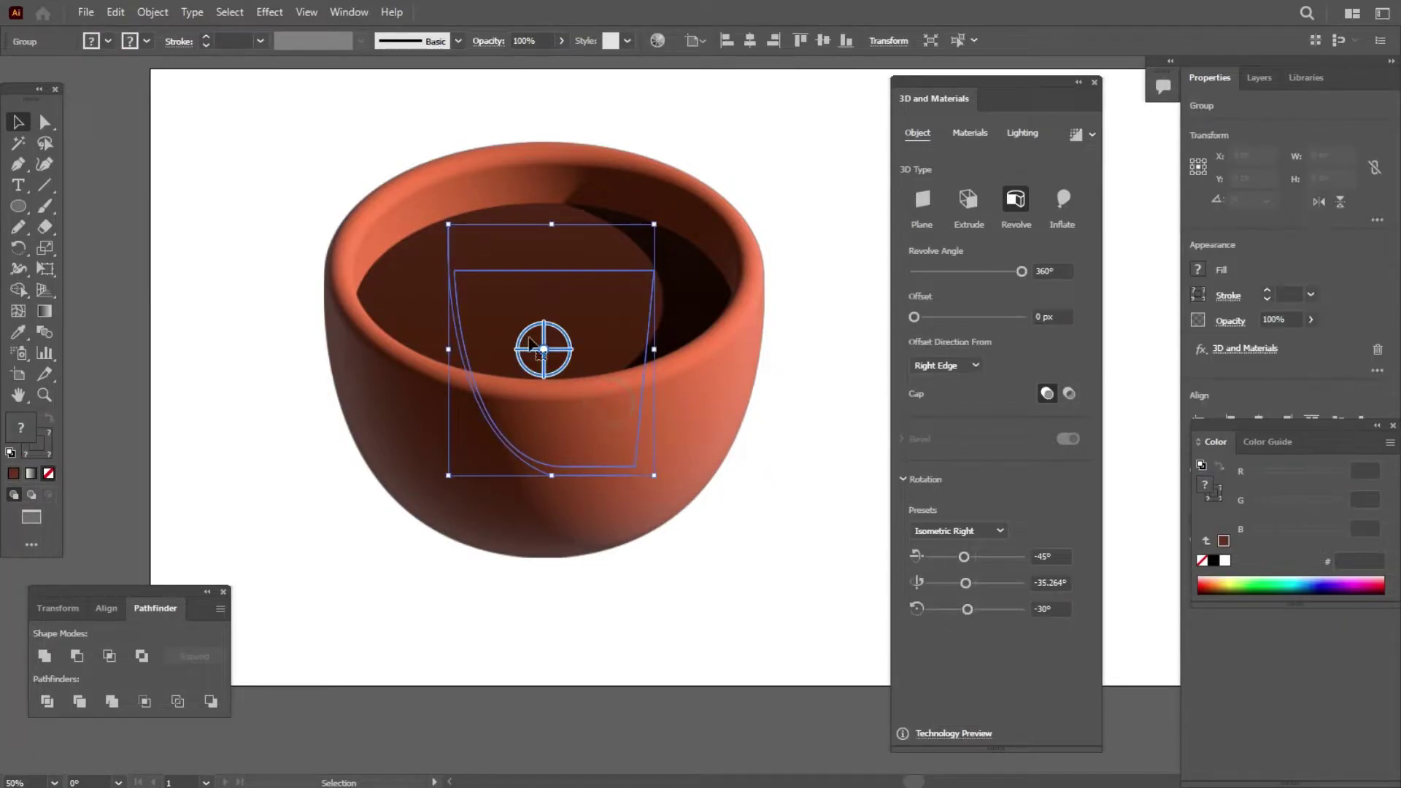
pyautogui.doubleClick(447, 259)
pyautogui.click(449, 266)
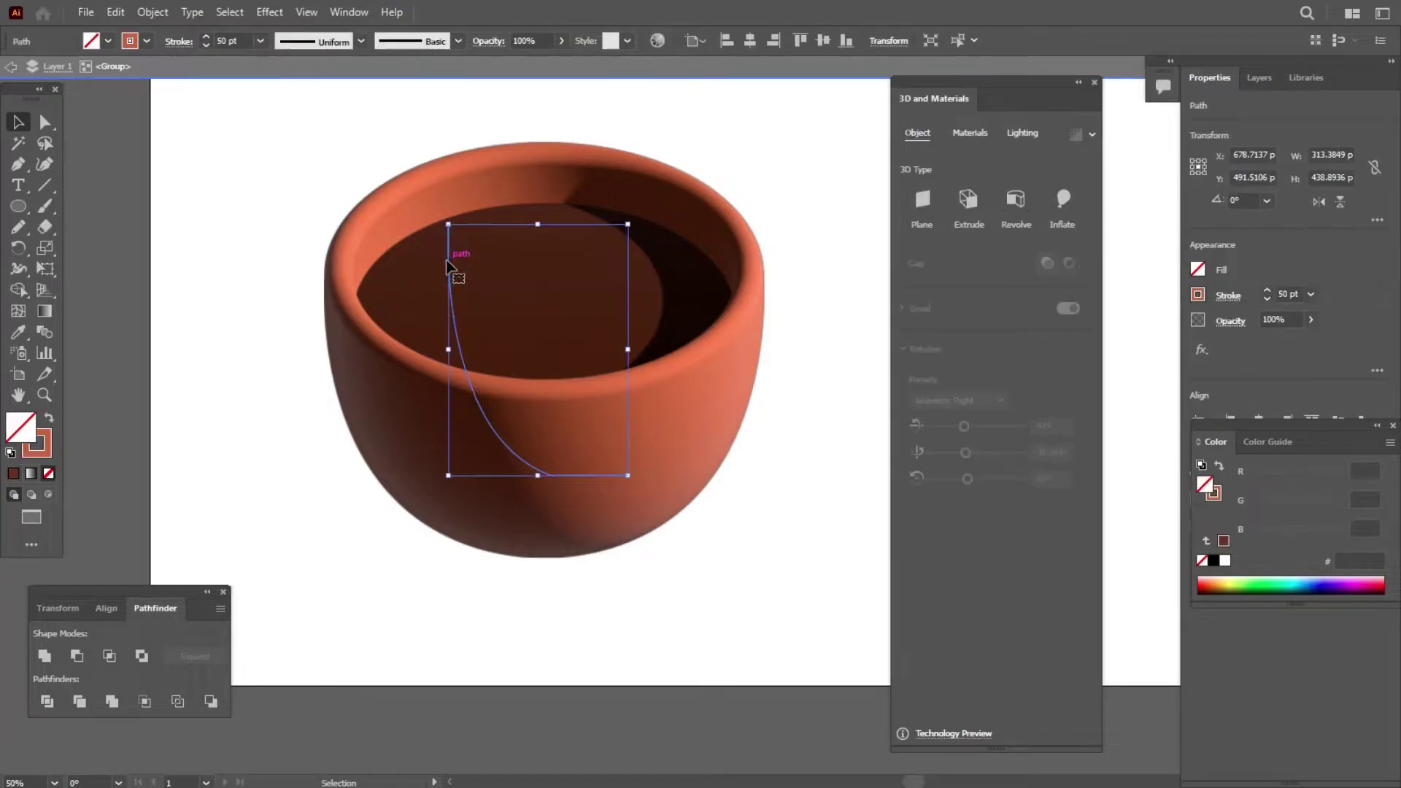
pyautogui.scroll(2, 241, 42)
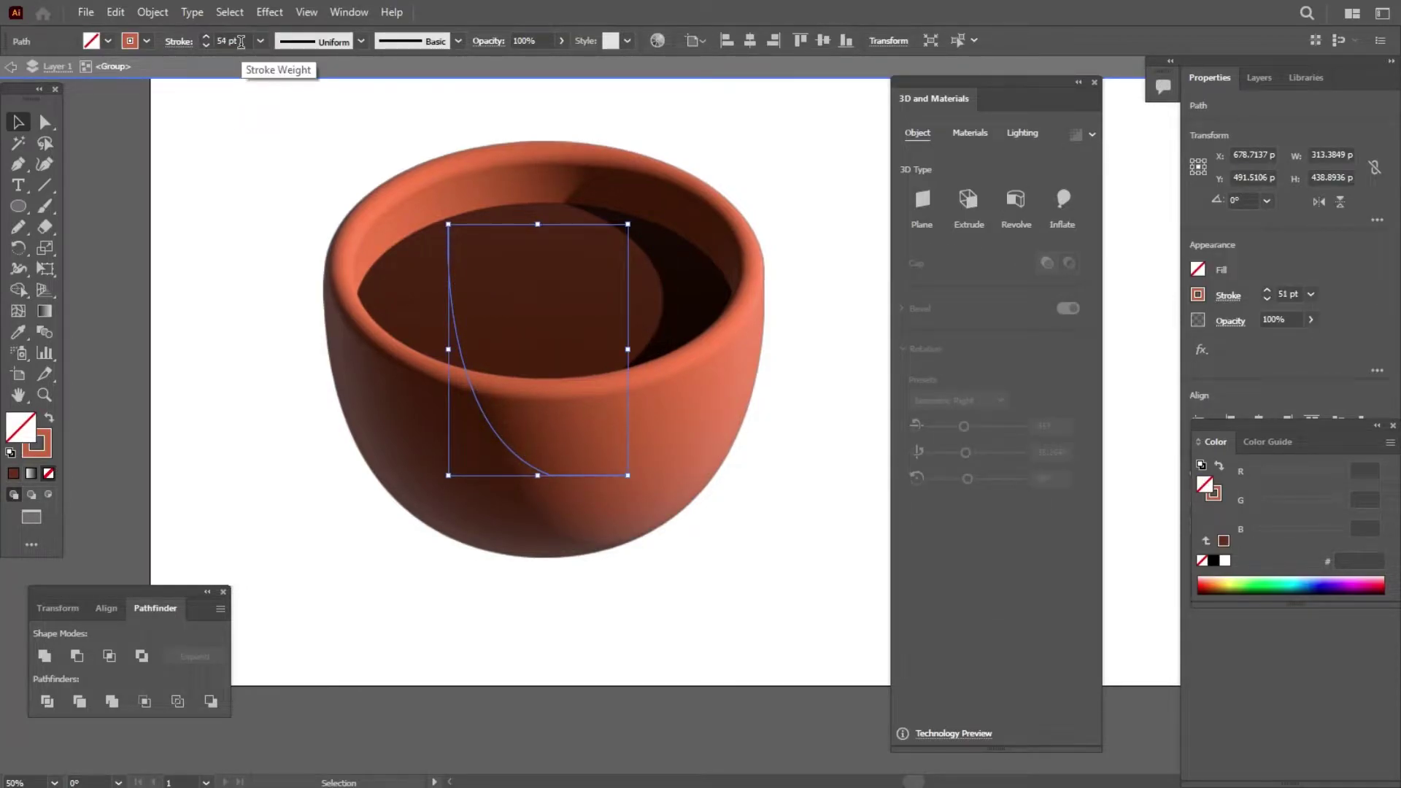
pyautogui.scroll(2, 241, 41)
pyautogui.scroll(2, 240, 42)
pyautogui.scroll(2, 241, 42)
pyautogui.scroll(2, 241, 41)
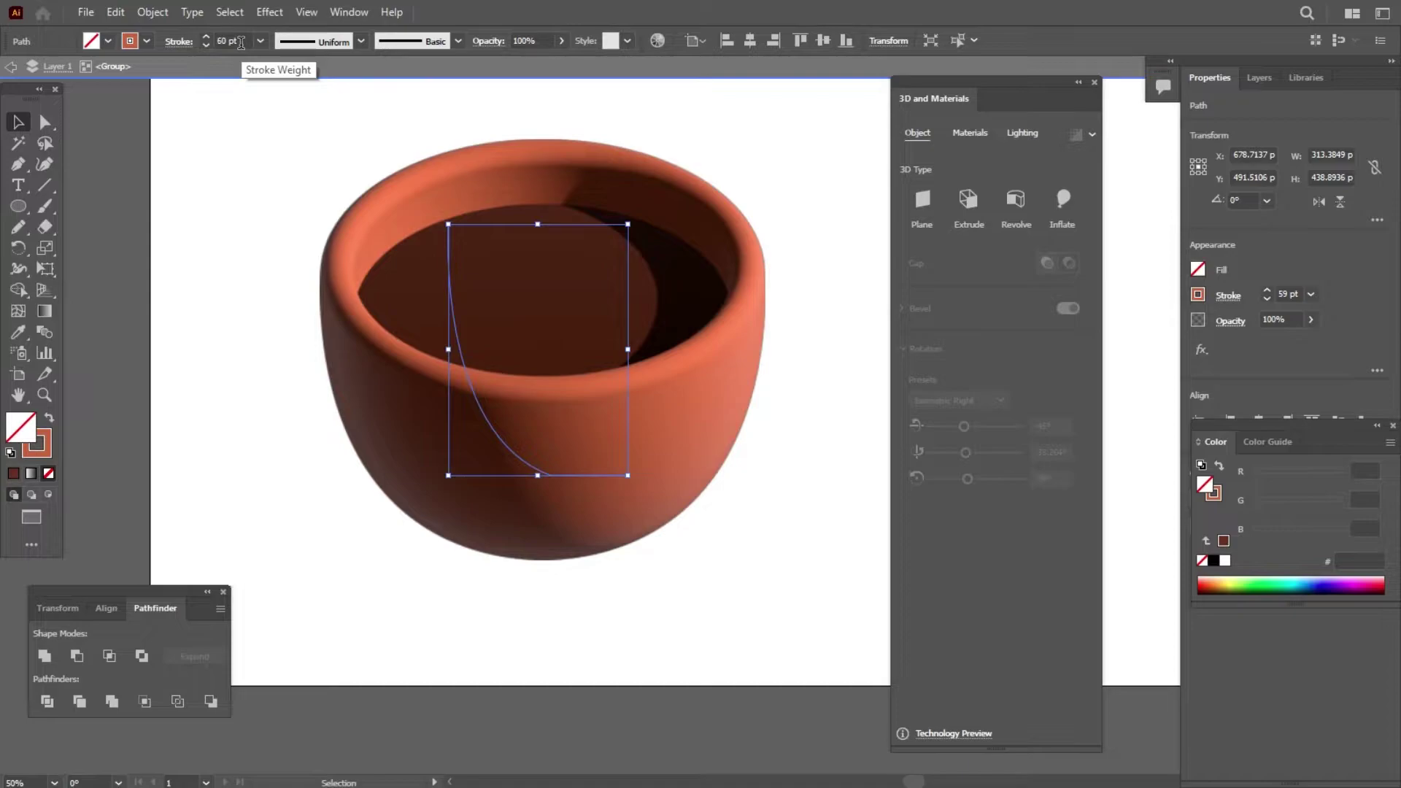
pyautogui.scroll(2, 241, 41)
pyautogui.scroll(3, 241, 42)
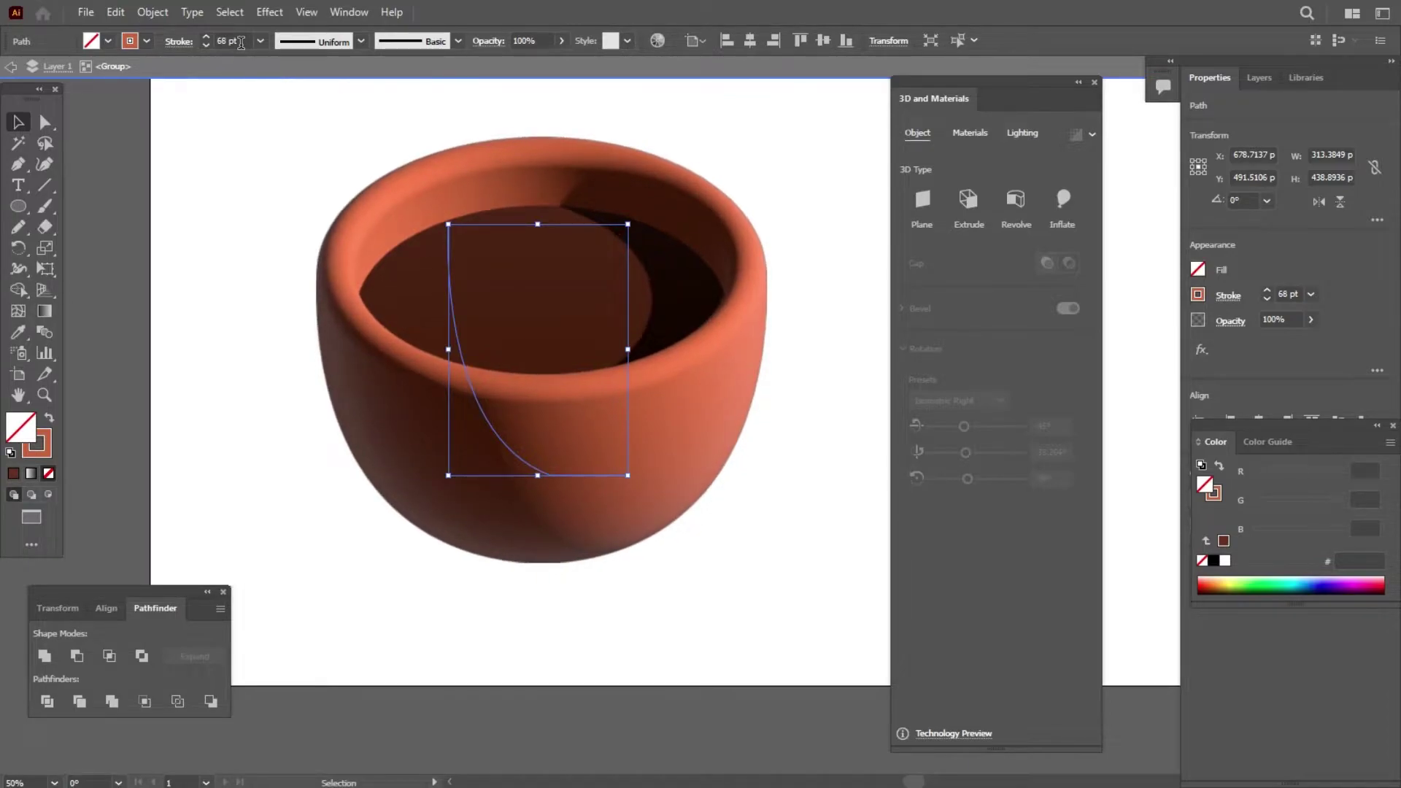
pyautogui.doubleClick(246, 170)
# Reposition the thickened bowl on the artboard.
pyautogui.scroll(-1, 323, 274)
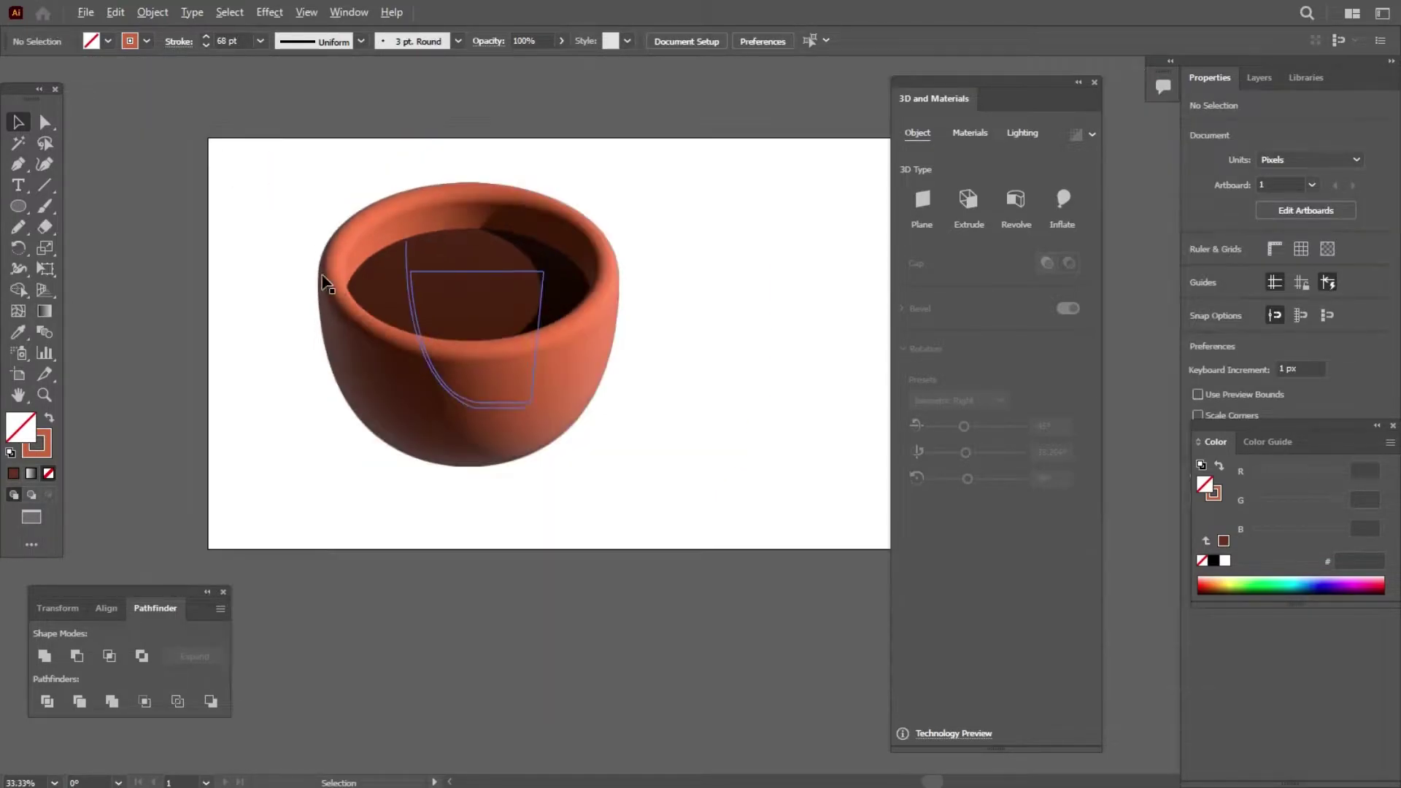
pyautogui.moveTo(478, 429); pyautogui.dragTo(594, 447)
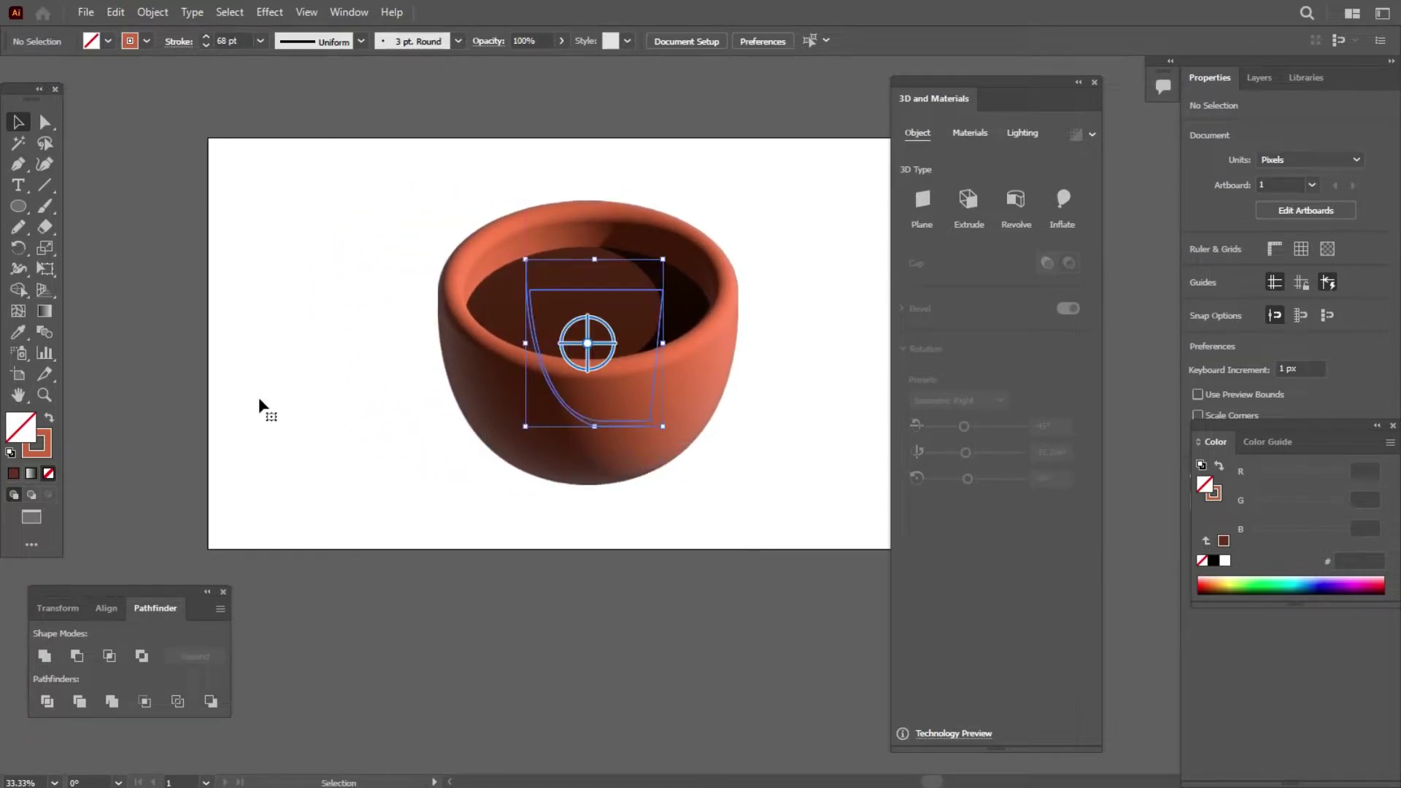
pyautogui.scroll(-1, 262, 403)
pyautogui.scroll(-1, 531, 416)
pyautogui.moveTo(518, 400); pyautogui.dragTo(458, 383)
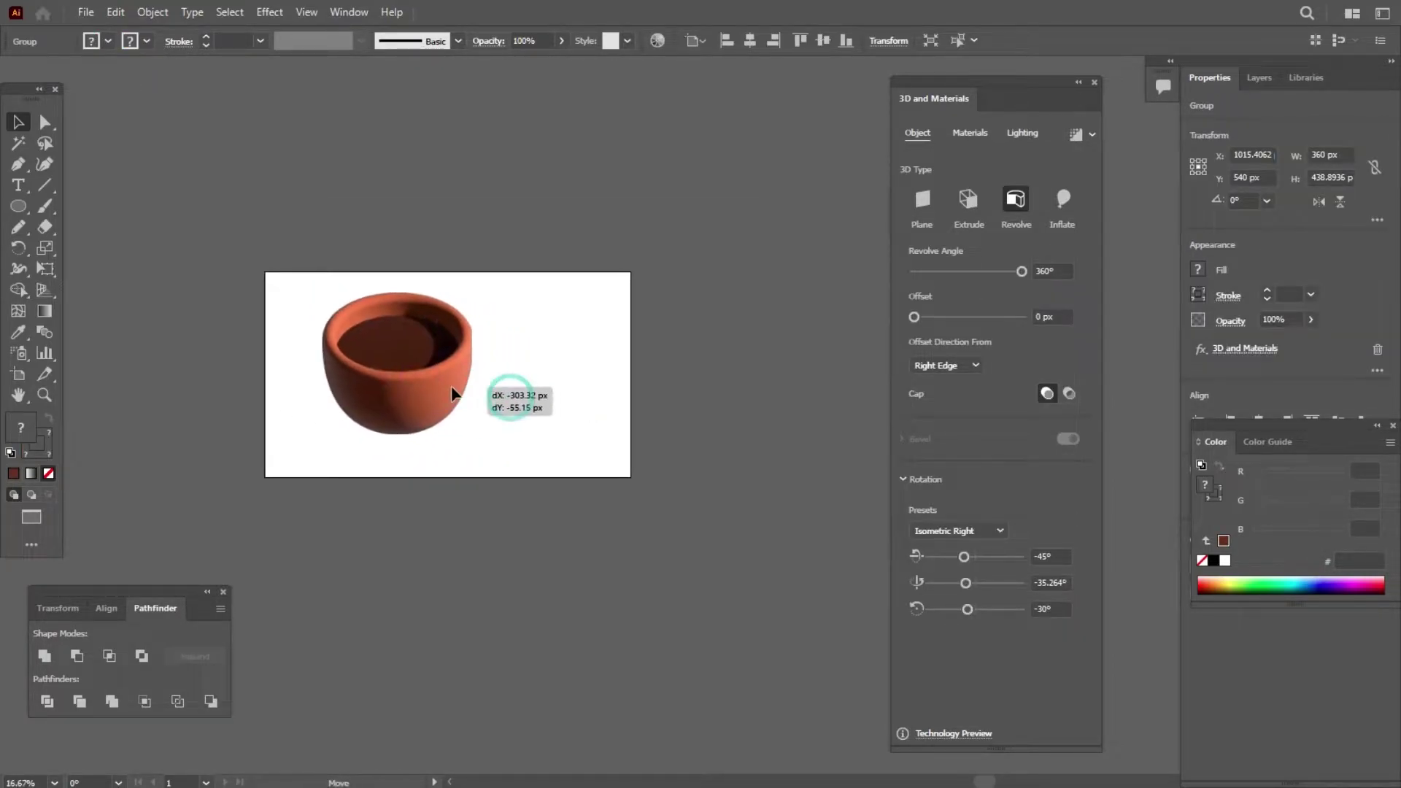
pyautogui.scroll(2, 528, 366)
pyautogui.scroll(3, 139, 321)
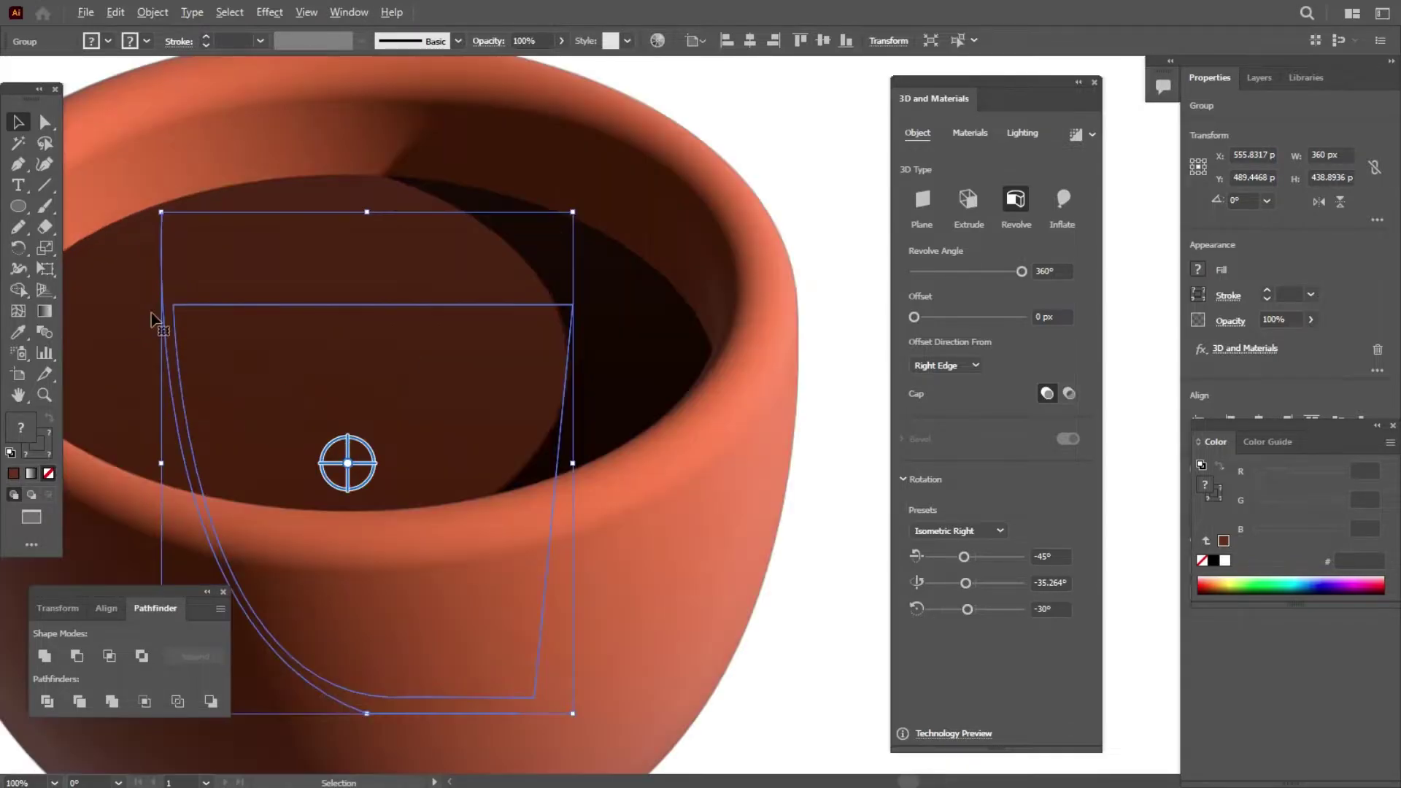
# Set the Pencil tool to a BF6137 terracotta stroke, then sketch a trial handle and undo it.
pyautogui.scroll(-2, 488, 285)
pyautogui.click(704, 294)
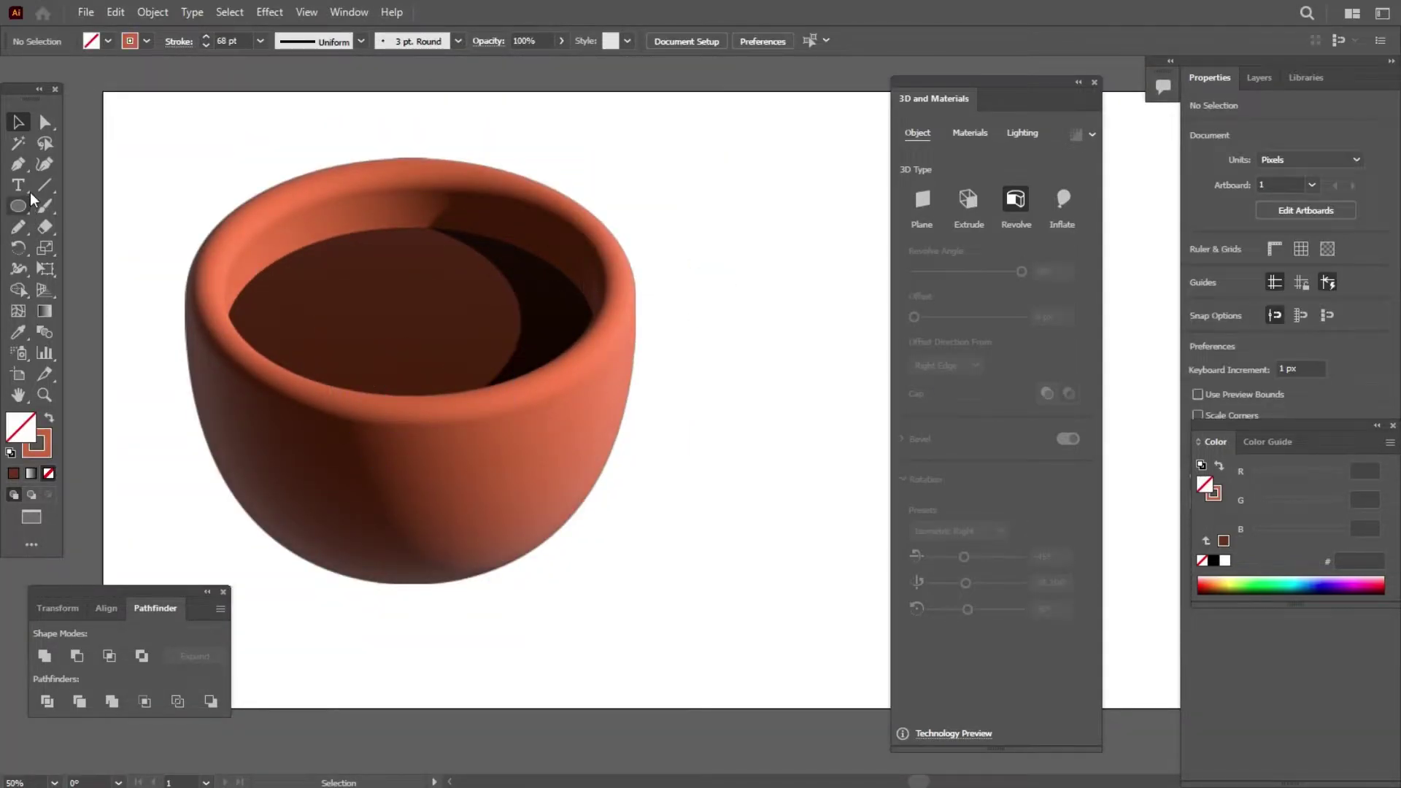
pyautogui.click(19, 227)
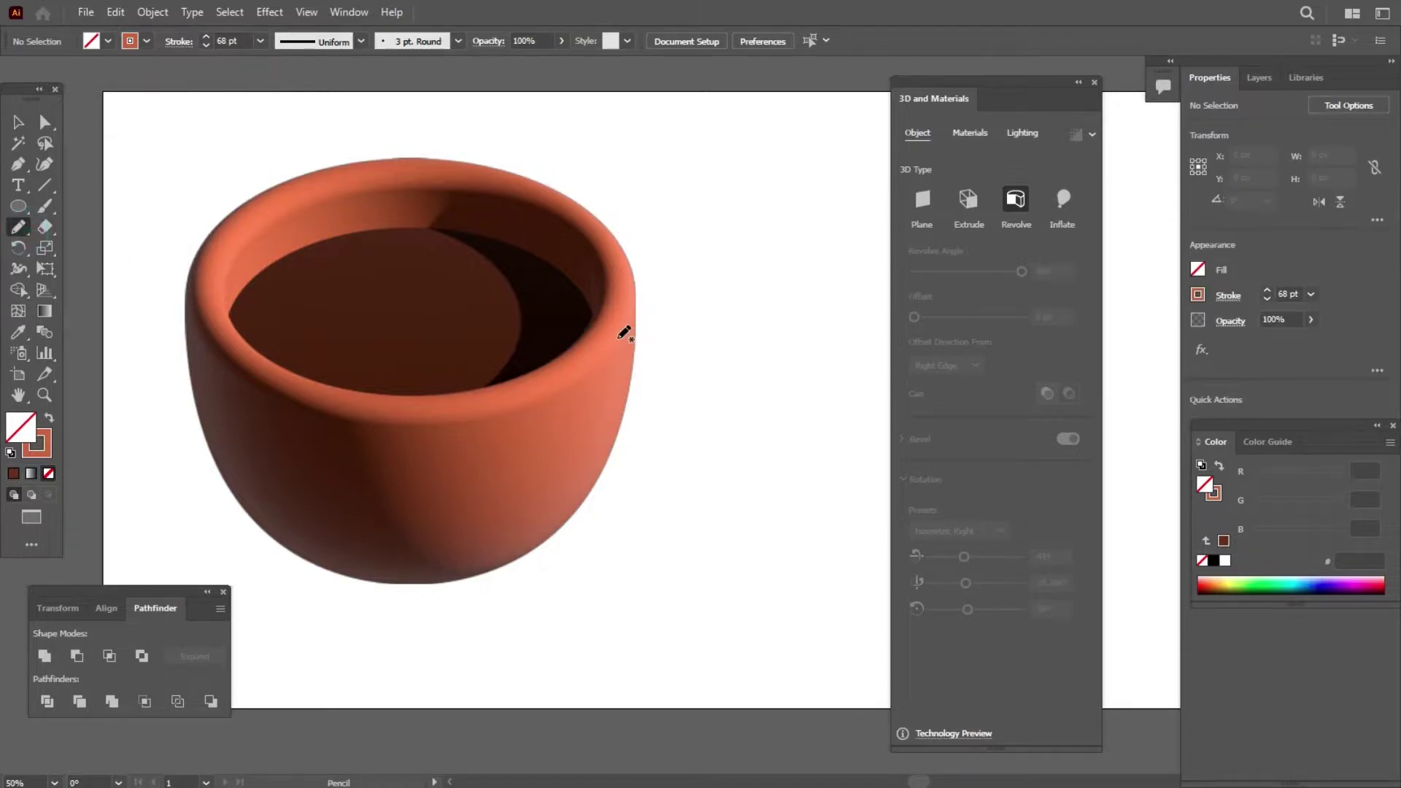
pyautogui.click(46, 438)
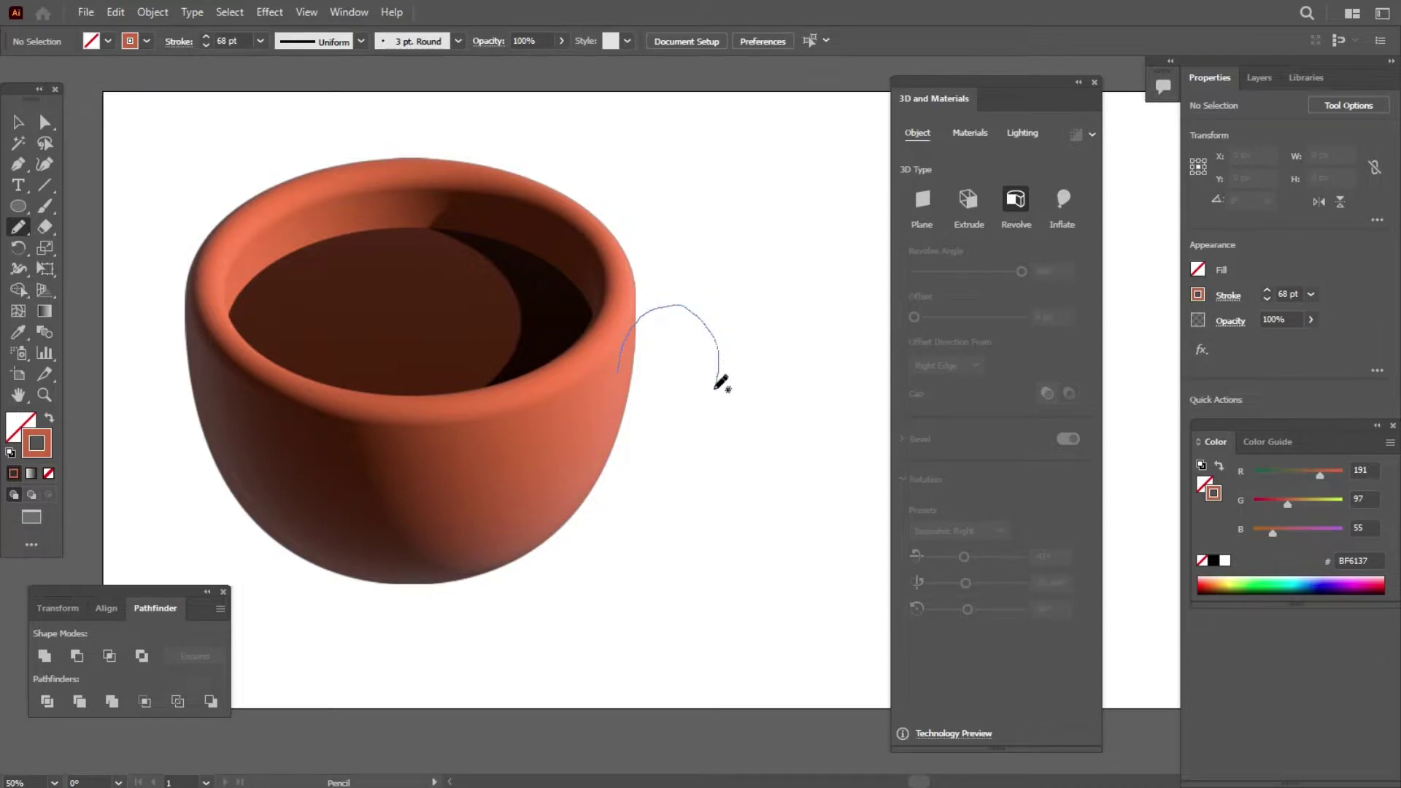
pyautogui.moveTo(588, 482); pyautogui.dragTo(592, 480)
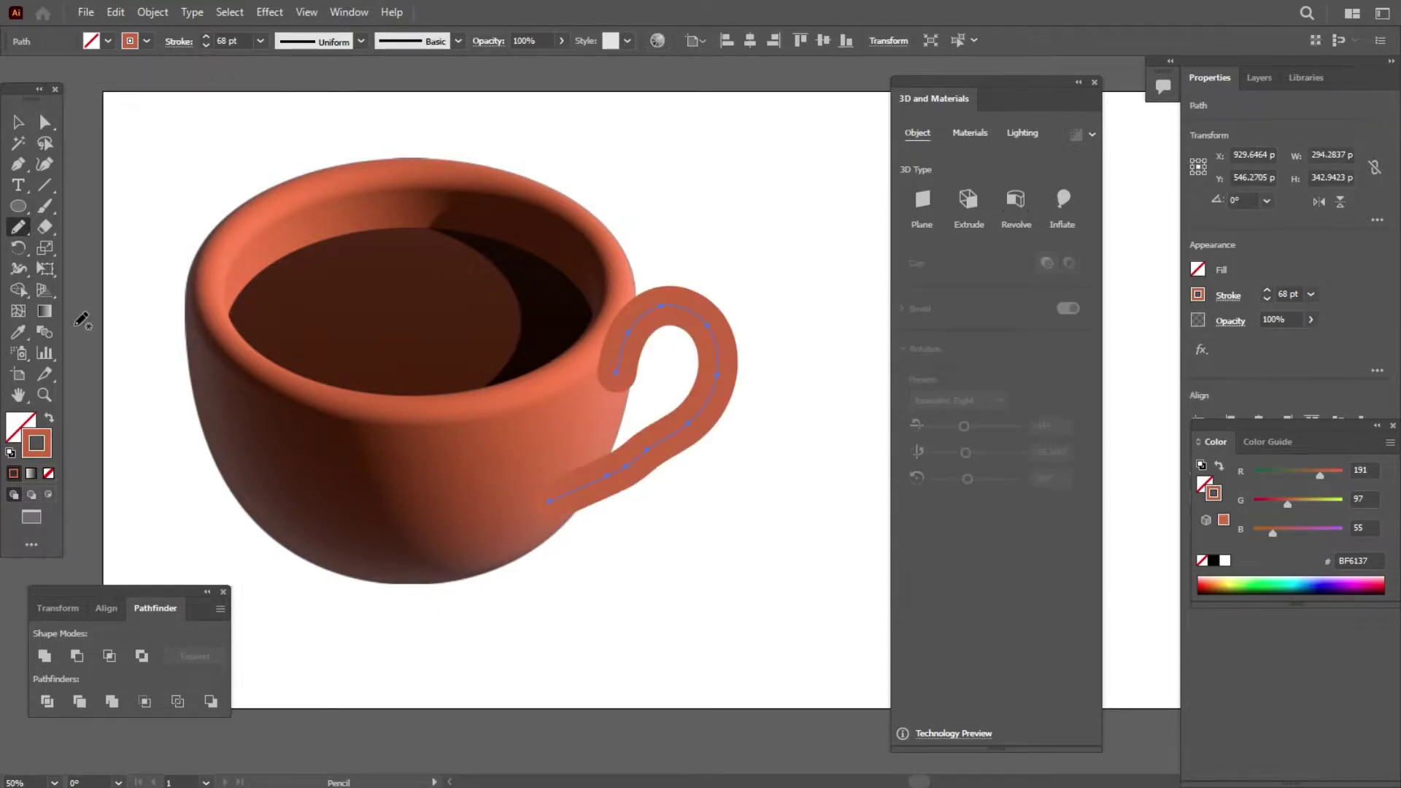
pyautogui.hotkey('ctrl', 'z')
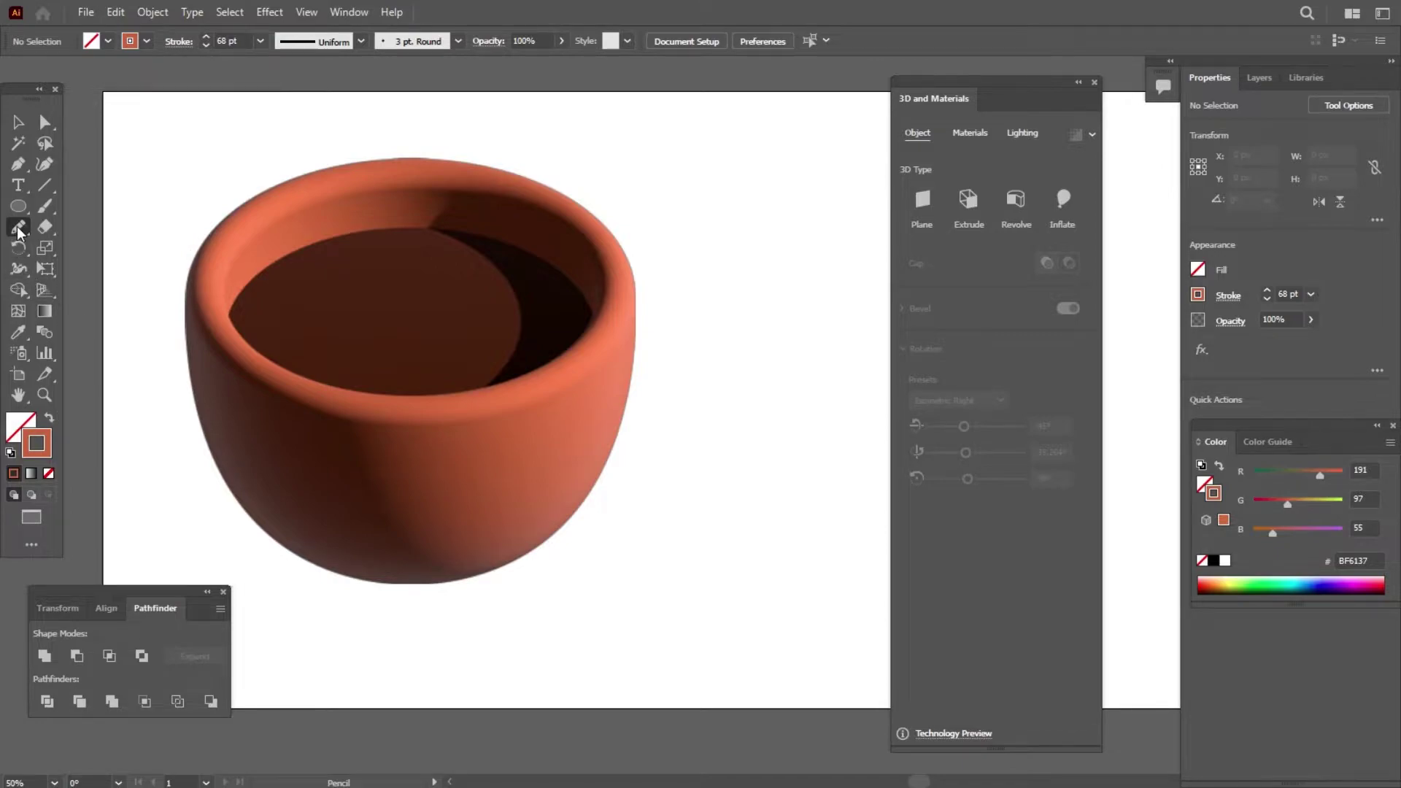
# Set pencil Fidelity to Smooth and draw the handle from the cup rim to the body.
pyautogui.doubleClick(17, 229)
pyautogui.moveTo(704, 287); pyautogui.dragTo(826, 289)
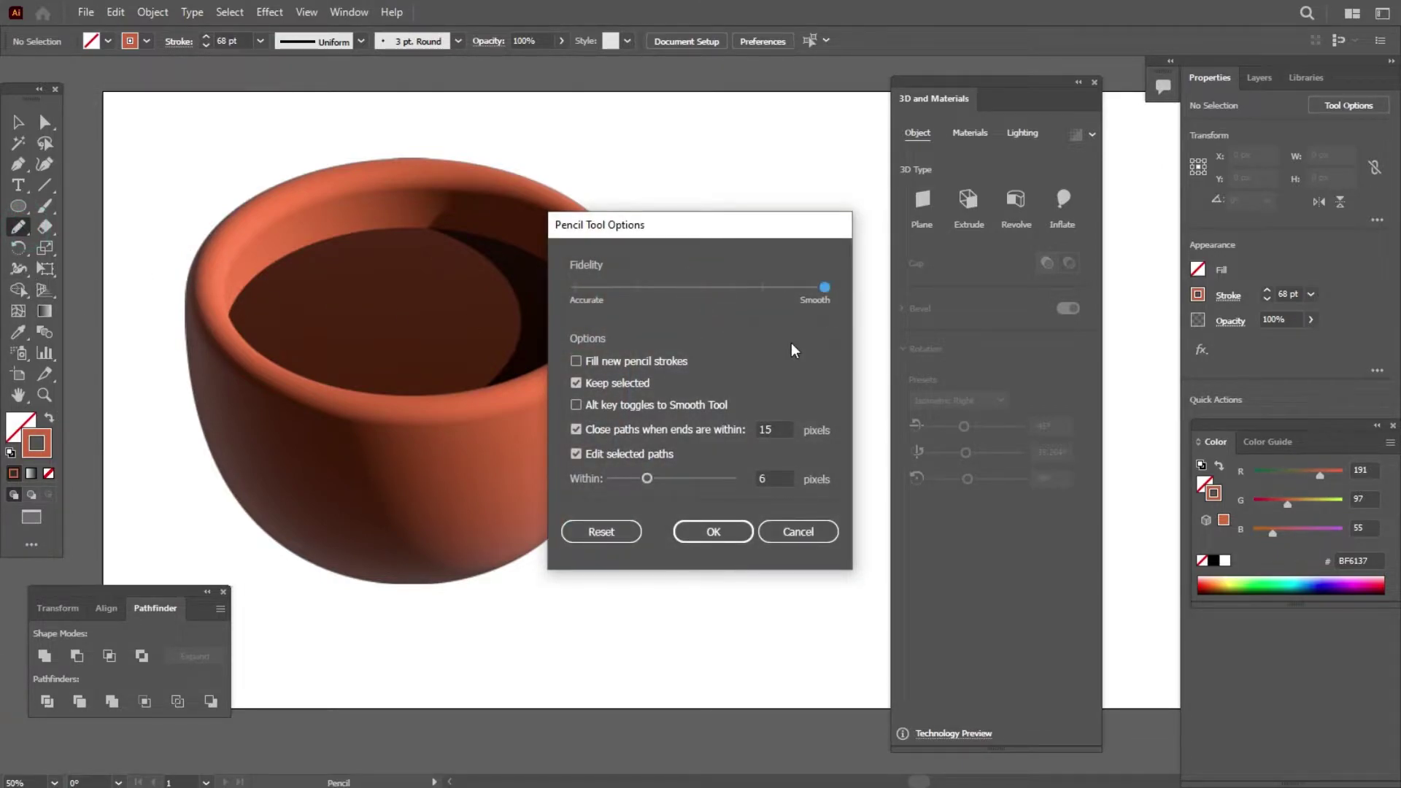
pyautogui.click(711, 532)
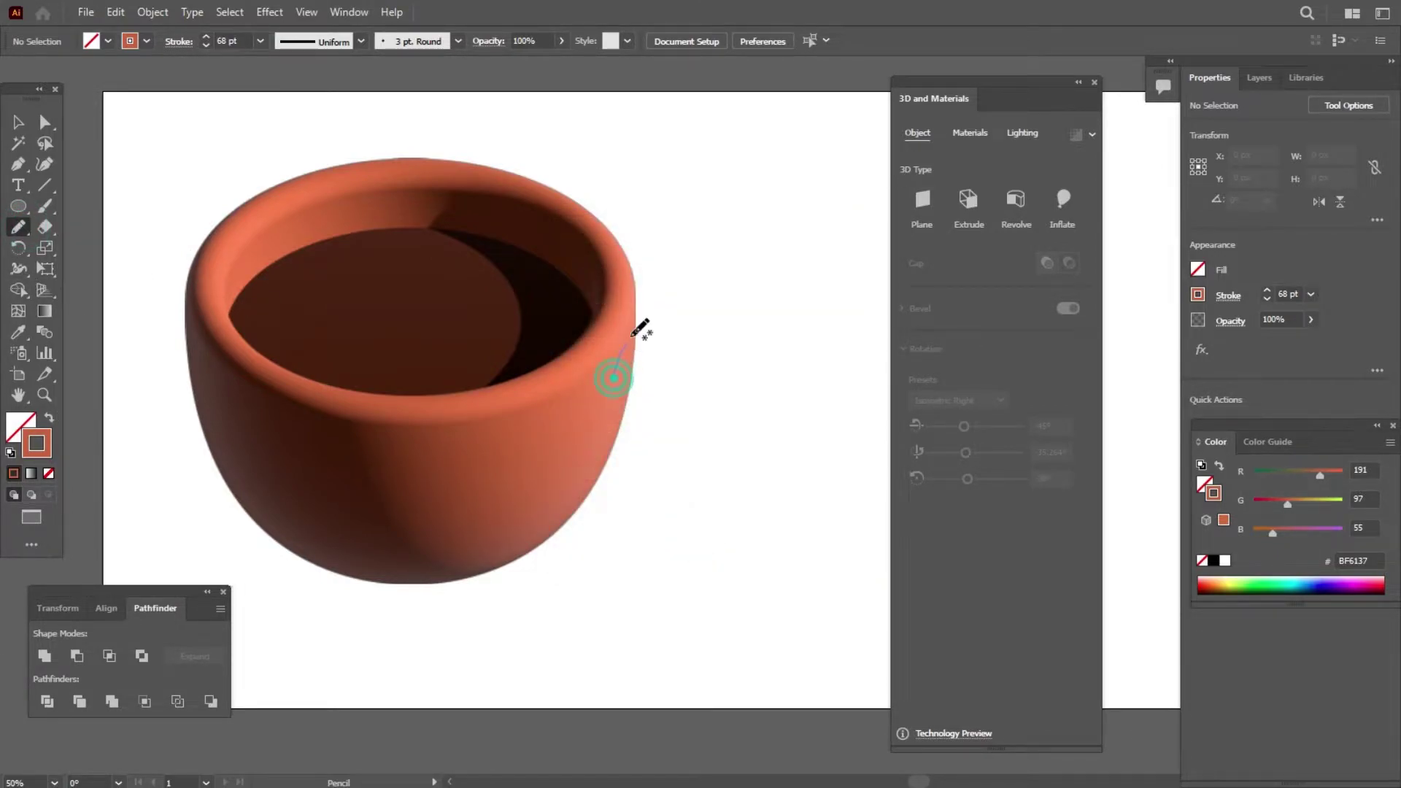
pyautogui.moveTo(632, 337); pyautogui.dragTo(737, 335)
pyautogui.moveTo(706, 446); pyautogui.dragTo(566, 502)
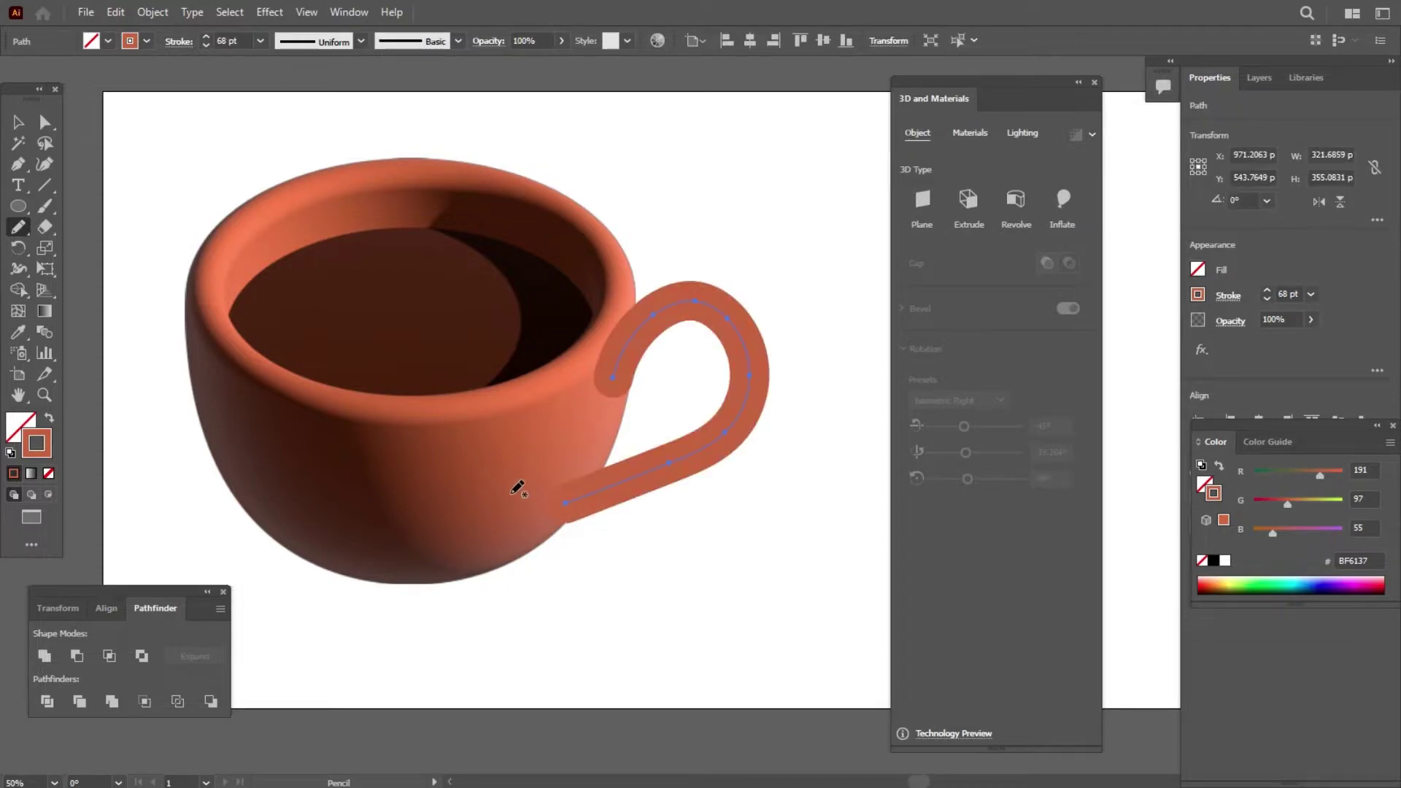
pyautogui.hotkey('ctrl', 'z')
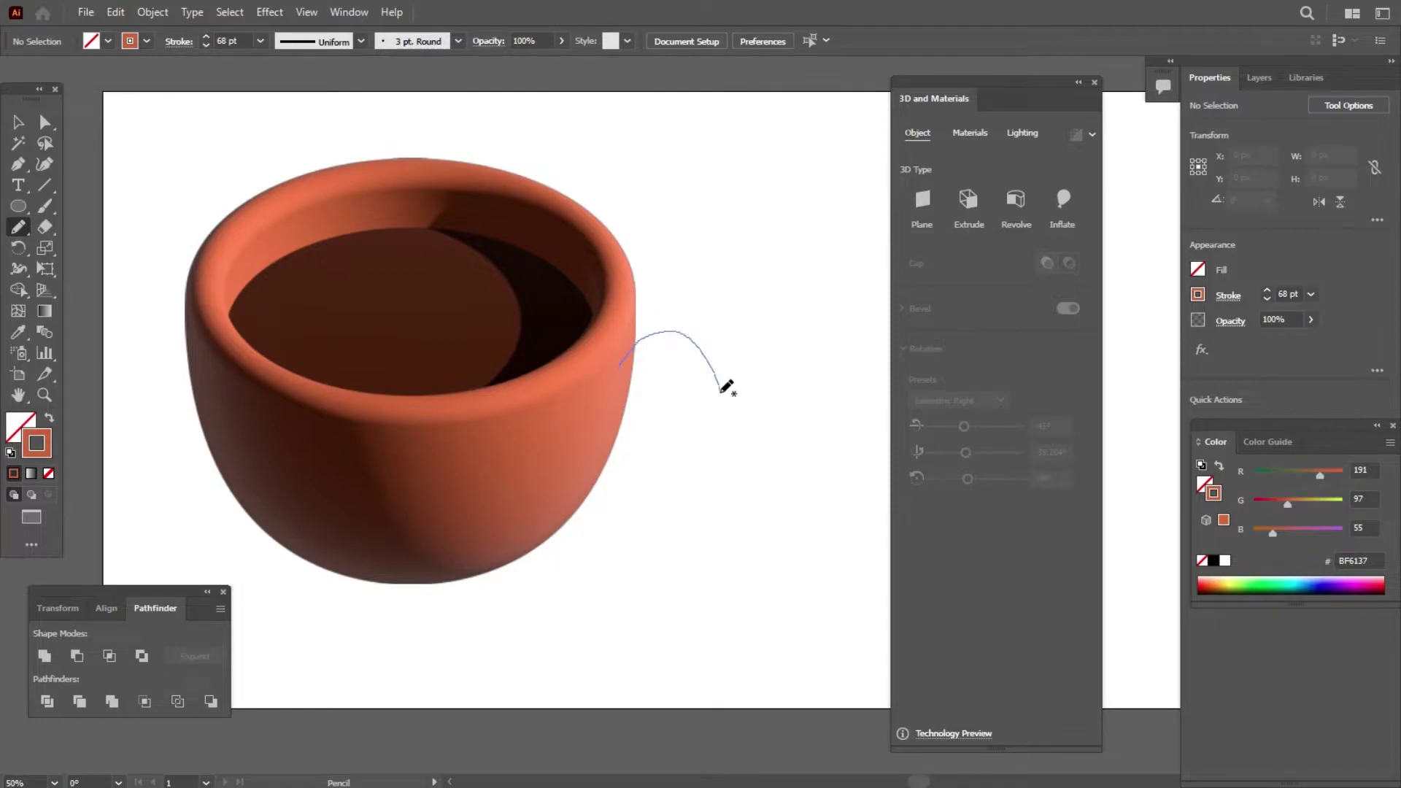
pyautogui.moveTo(634, 479); pyautogui.dragTo(537, 520)
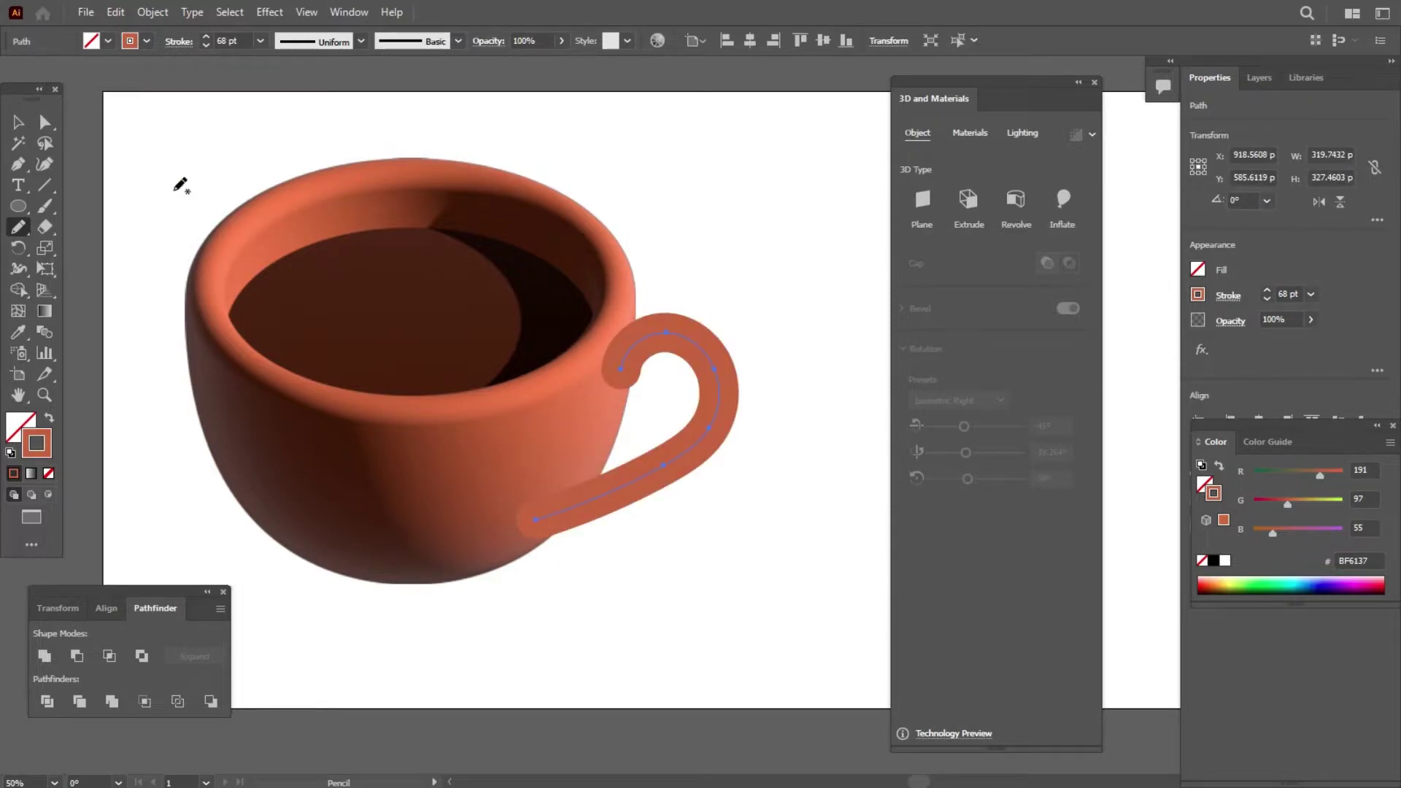
# Send the handle behind the cup body.
pyautogui.press('v')
pyautogui.rightClick(679, 335)
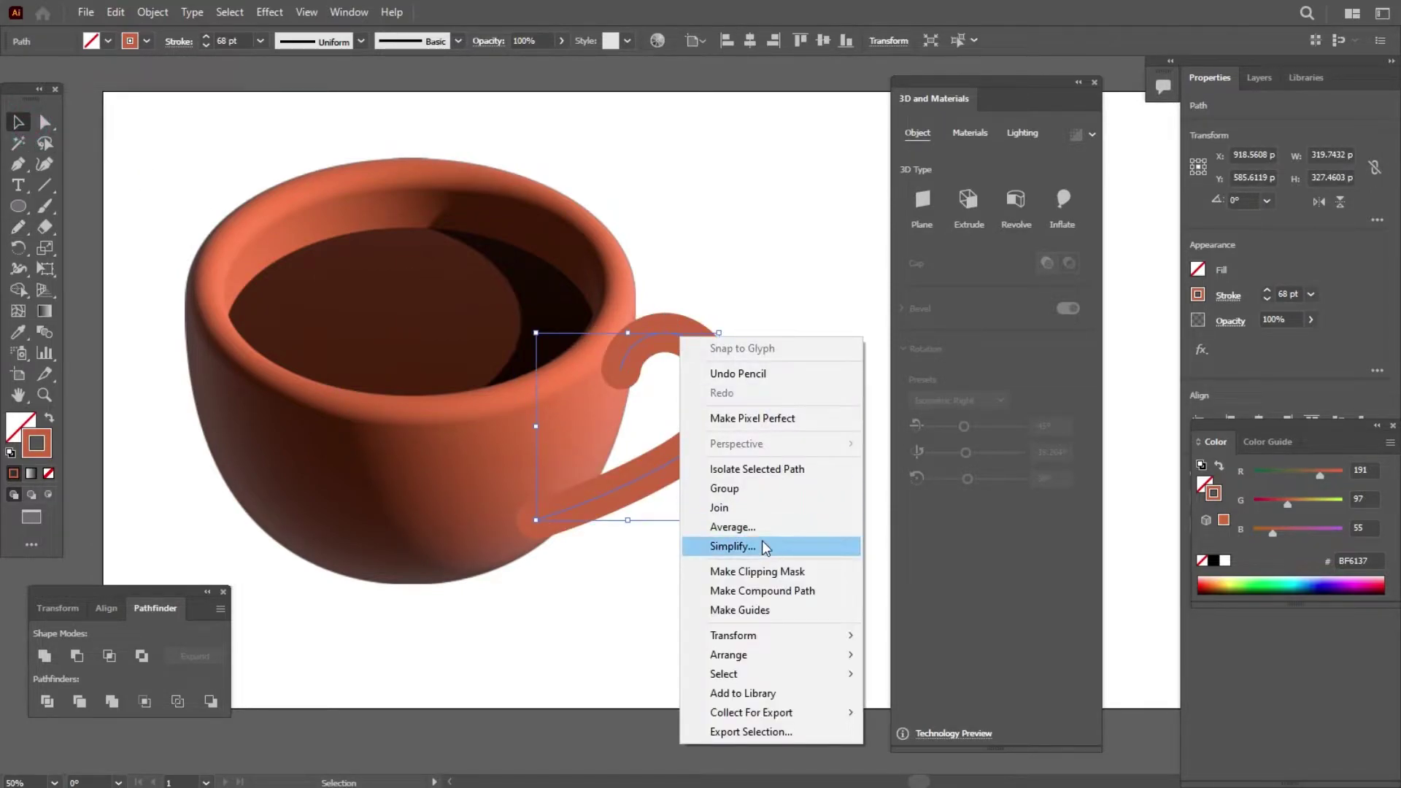
pyautogui.click(913, 713)
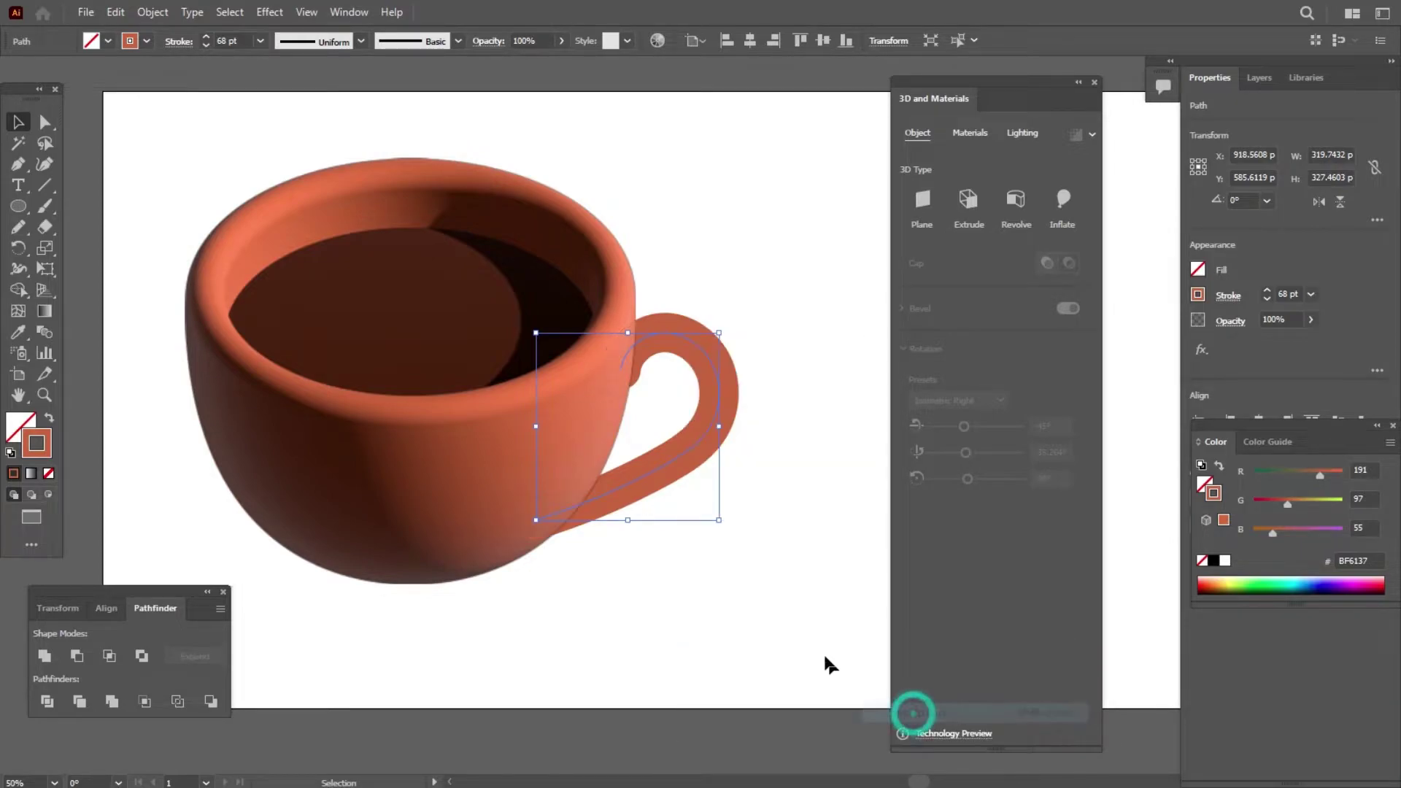
pyautogui.click(792, 516)
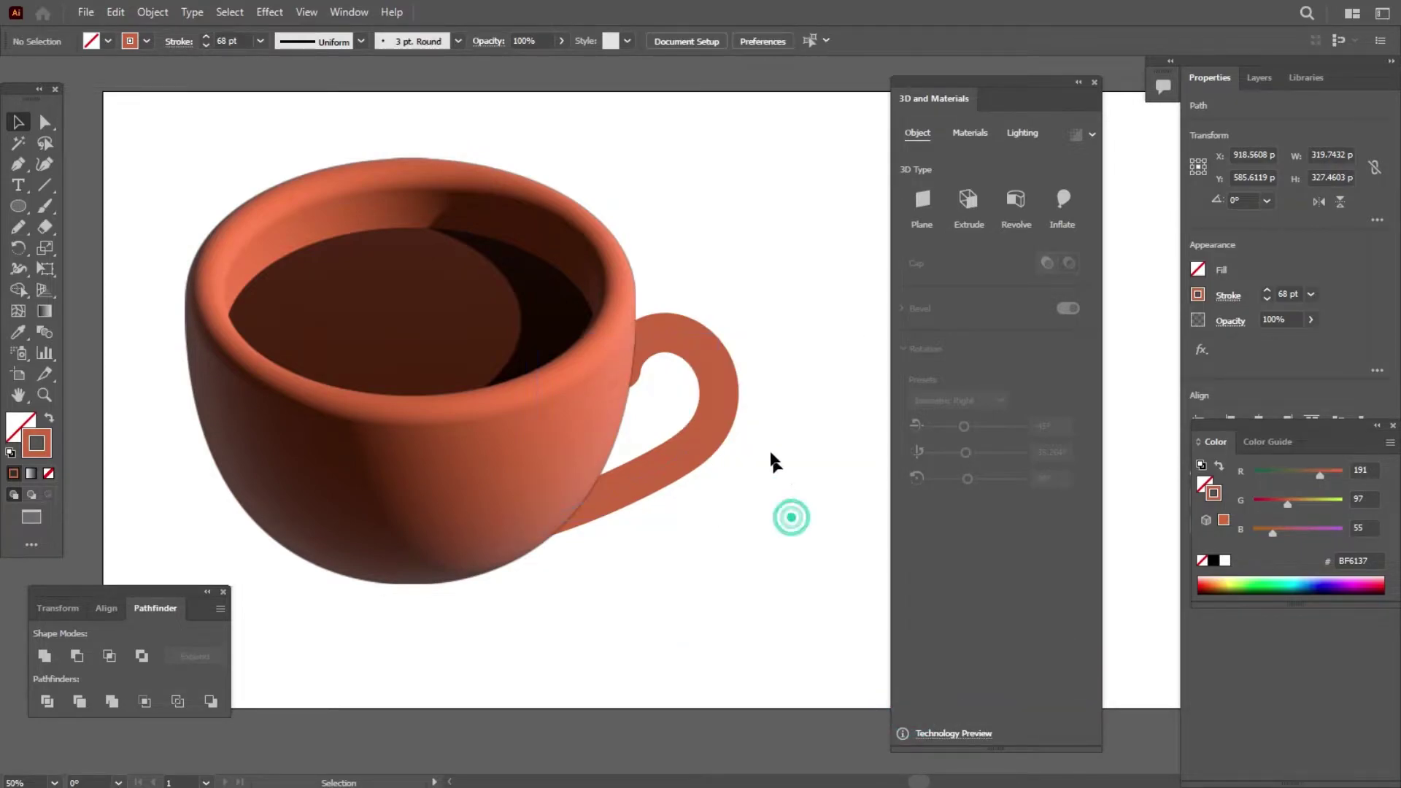
pyautogui.click(715, 394)
# Inflate the handle into 3D and give it the Isometric Right rotation.
pyautogui.click(1063, 199)
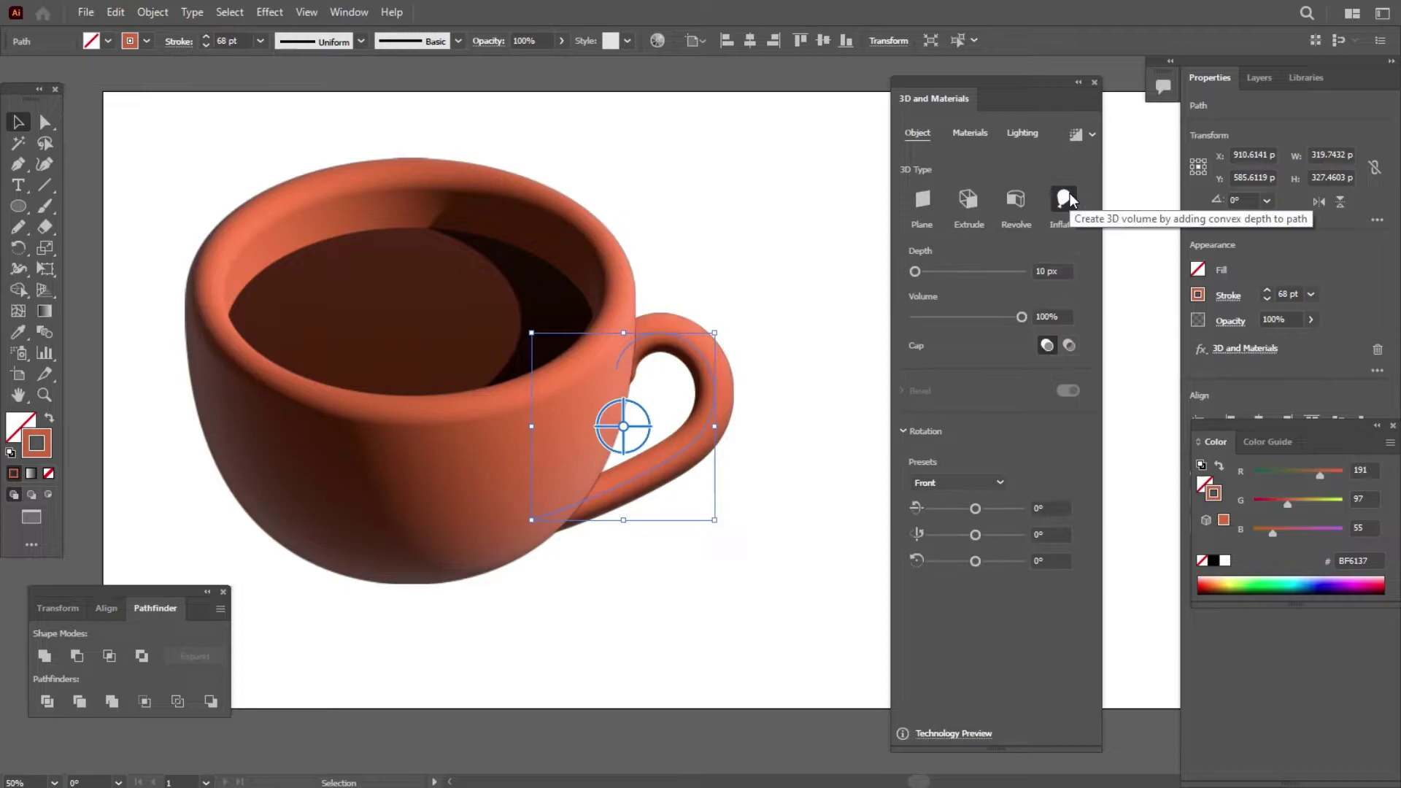
pyautogui.click(737, 282)
pyautogui.moveTo(699, 350); pyautogui.dragTo(694, 346)
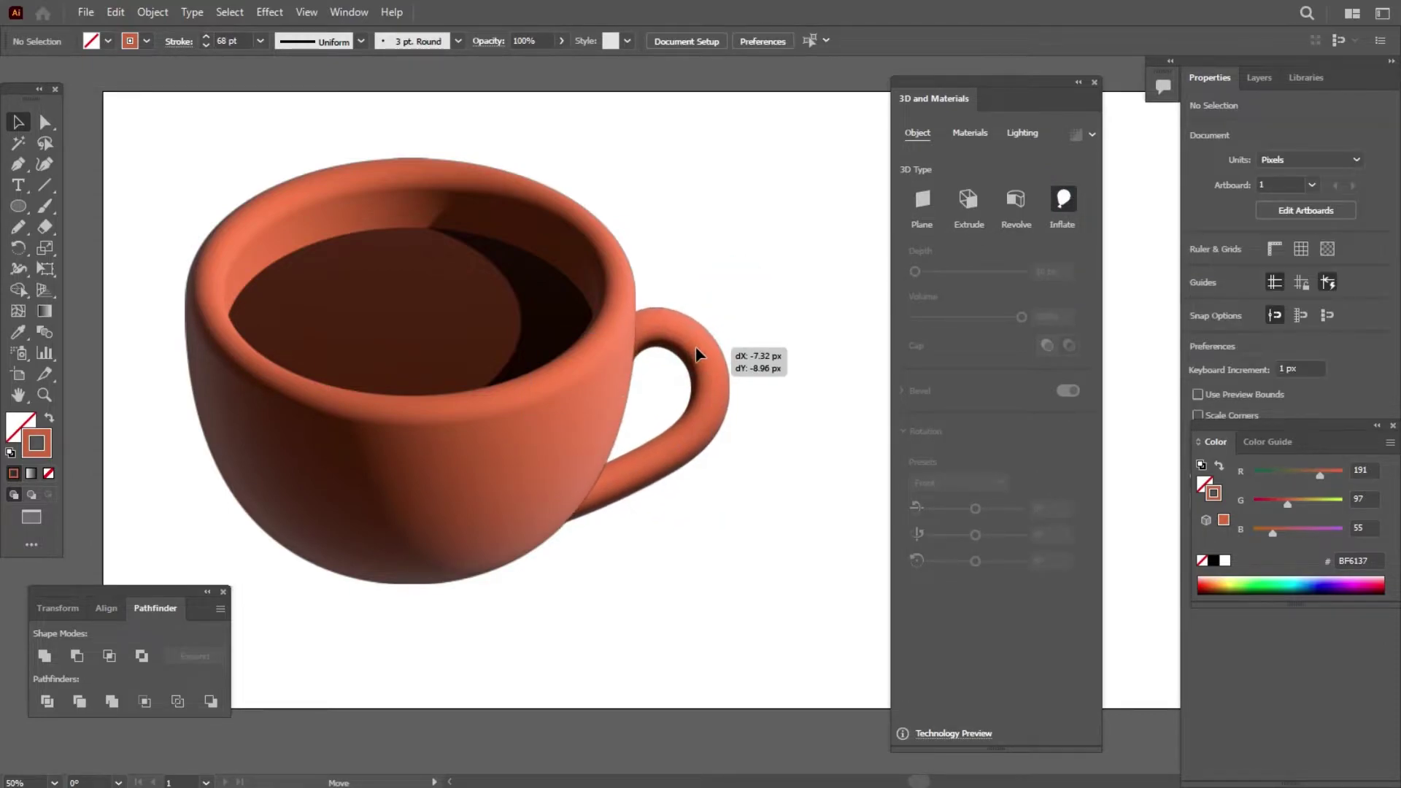
pyautogui.click(952, 482)
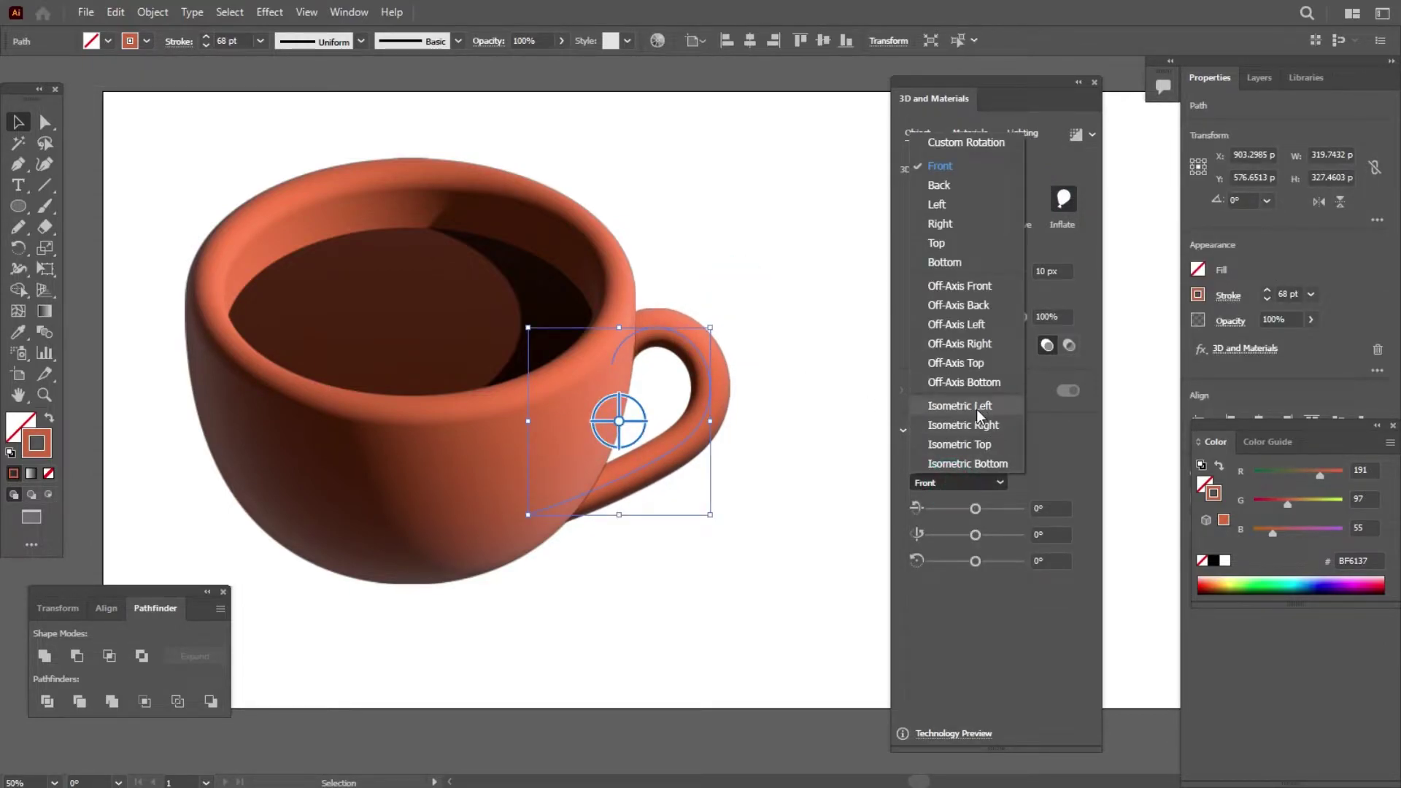
pyautogui.click(963, 425)
pyautogui.click(760, 373)
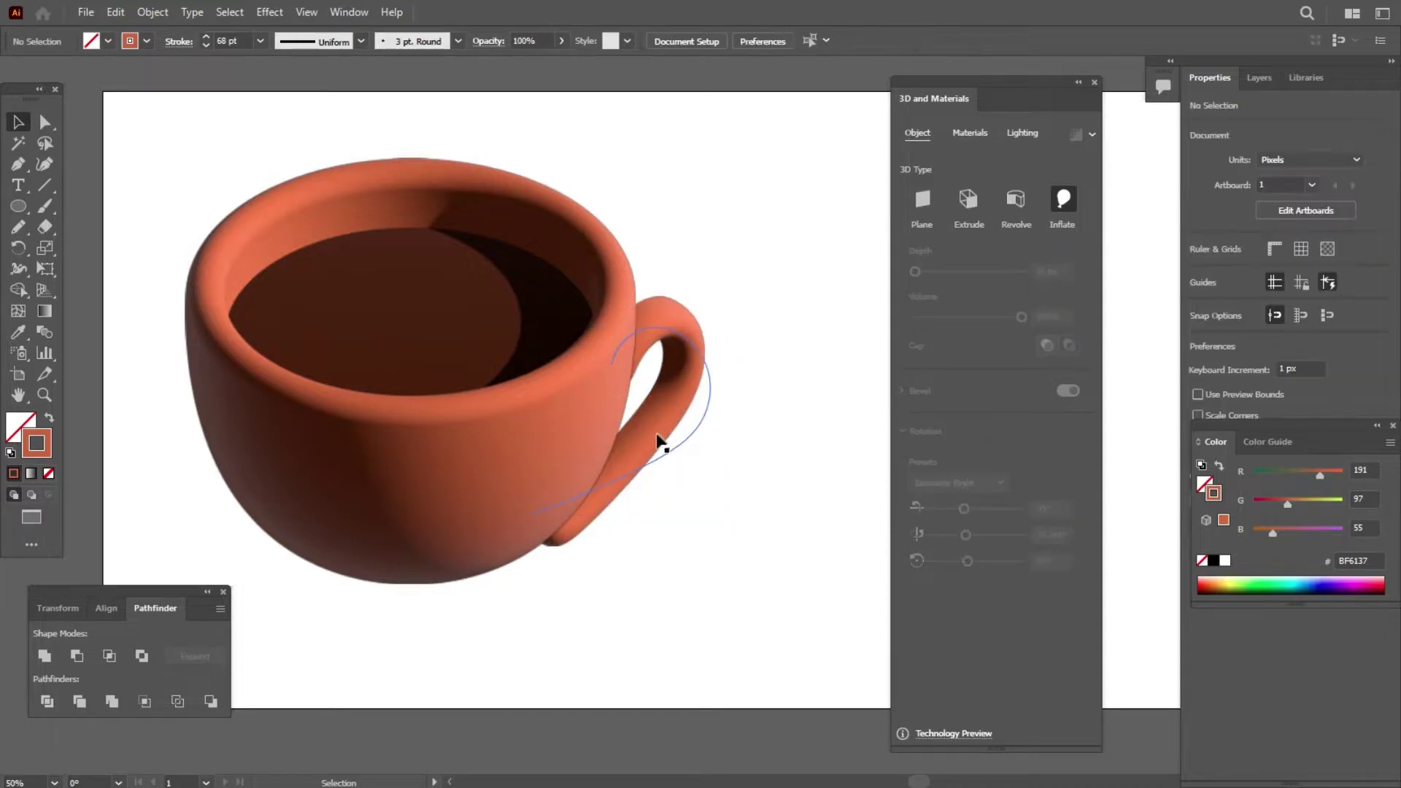
# Redraw the handle path's curve with the Pencil tool.
pyautogui.click(657, 436)
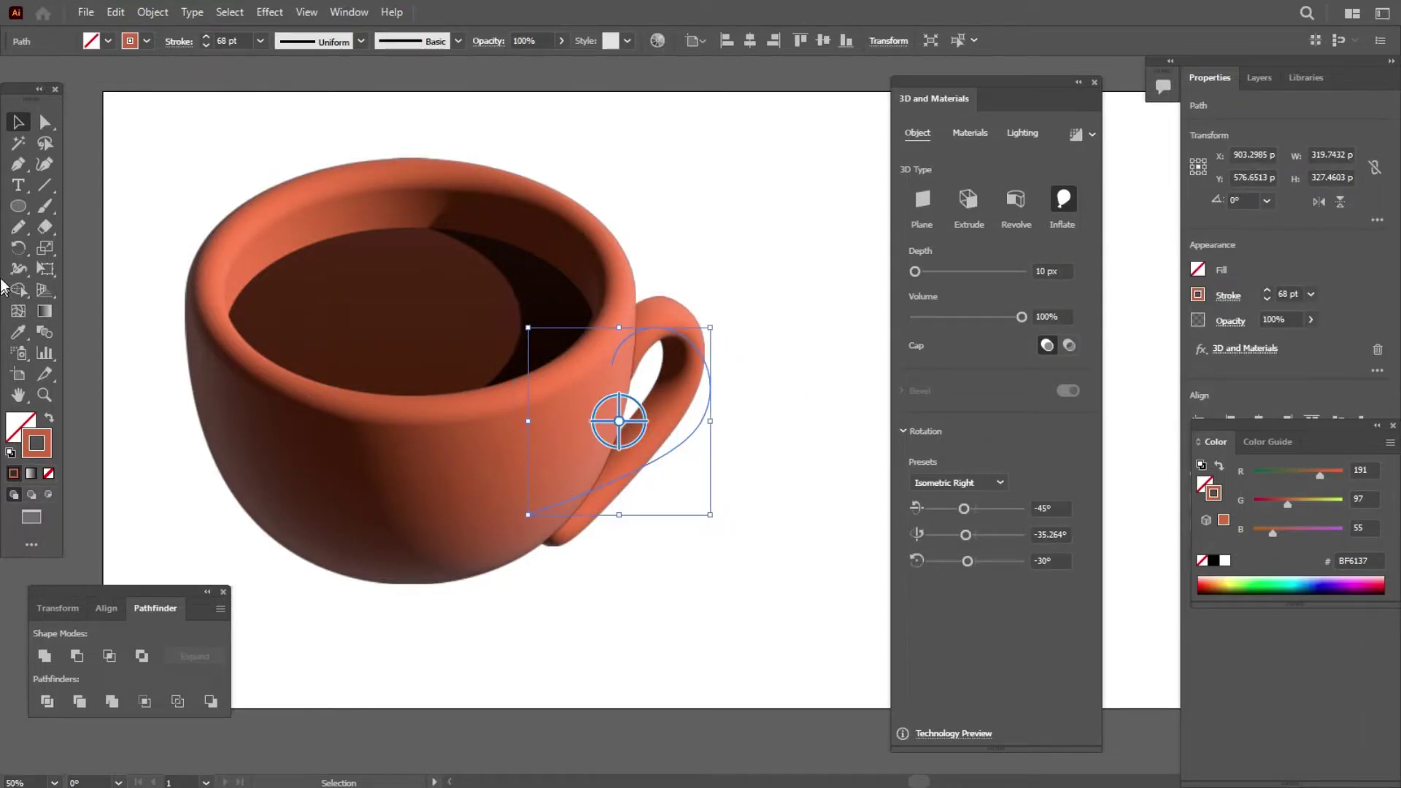
pyautogui.click(18, 227)
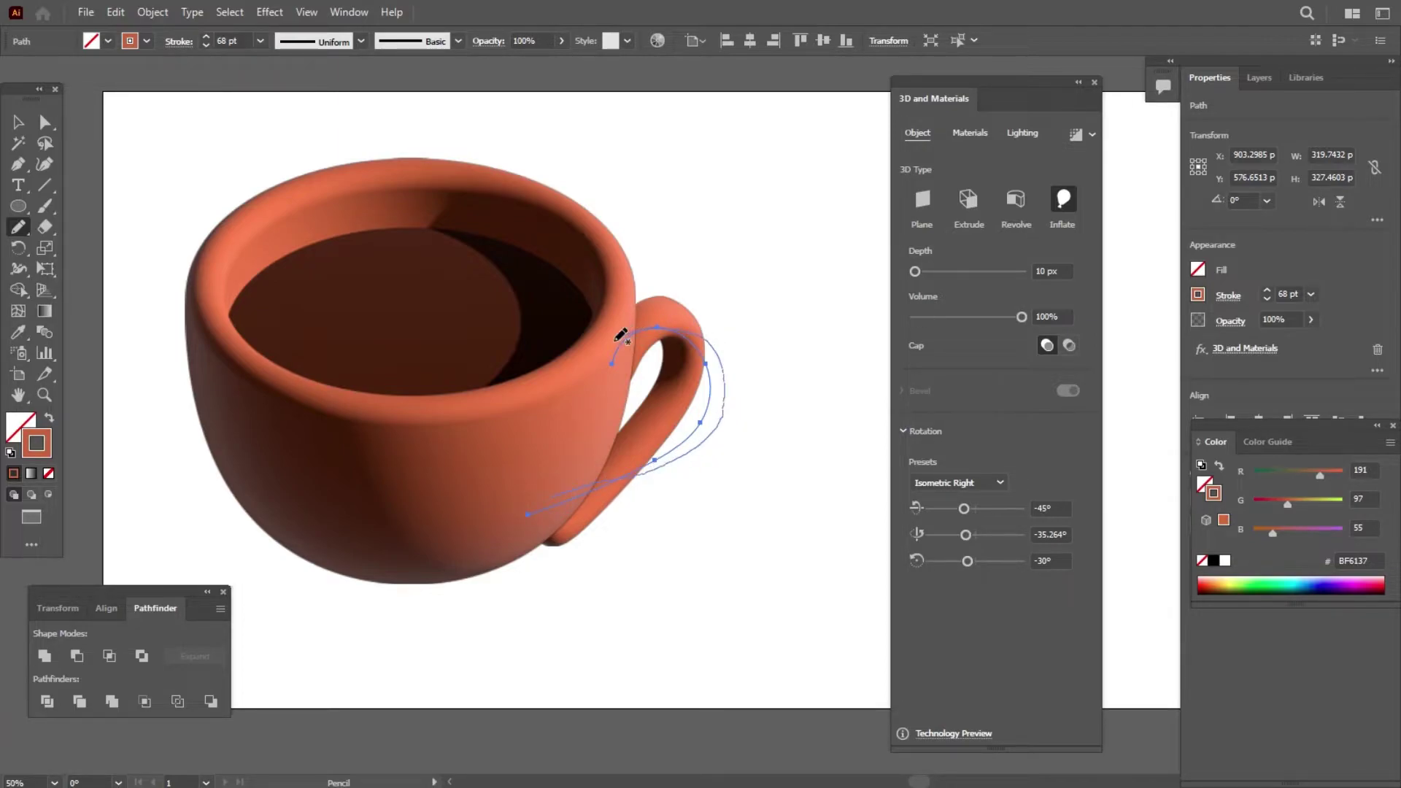
pyautogui.moveTo(621, 338); pyautogui.dragTo(610, 343)
# Widen the handle to the right and move it up-left against the cup.
pyautogui.click(18, 124)
pyautogui.click(750, 407)
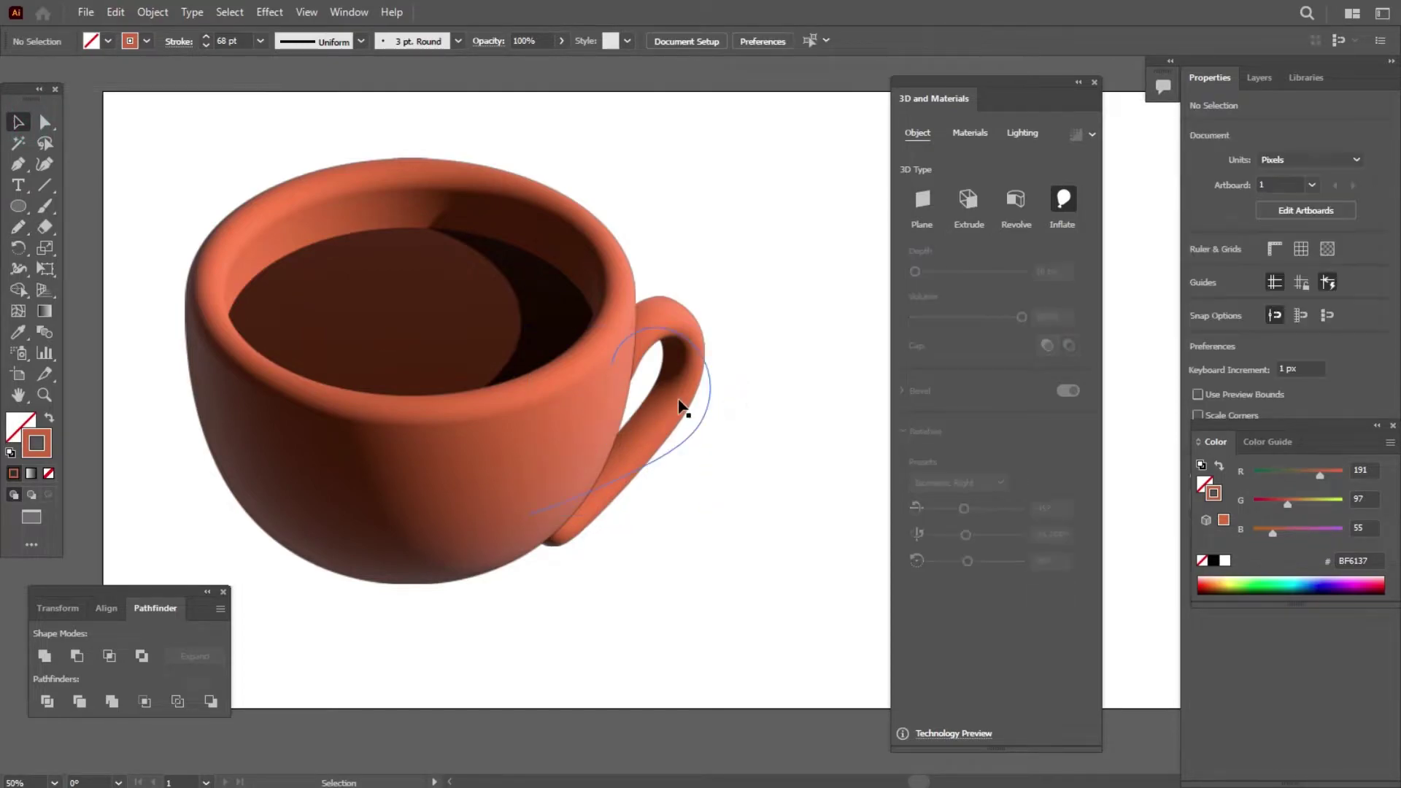
pyautogui.click(693, 408)
pyautogui.moveTo(710, 421)
pyautogui.mouseDown()
pyautogui.moveTo(745, 434)
pyautogui.moveTo(744, 398)
pyautogui.mouseUp()
pyautogui.click(755, 312)
pyautogui.moveTo(676, 428); pyautogui.dragTo(669, 409)
pyautogui.click(716, 453)
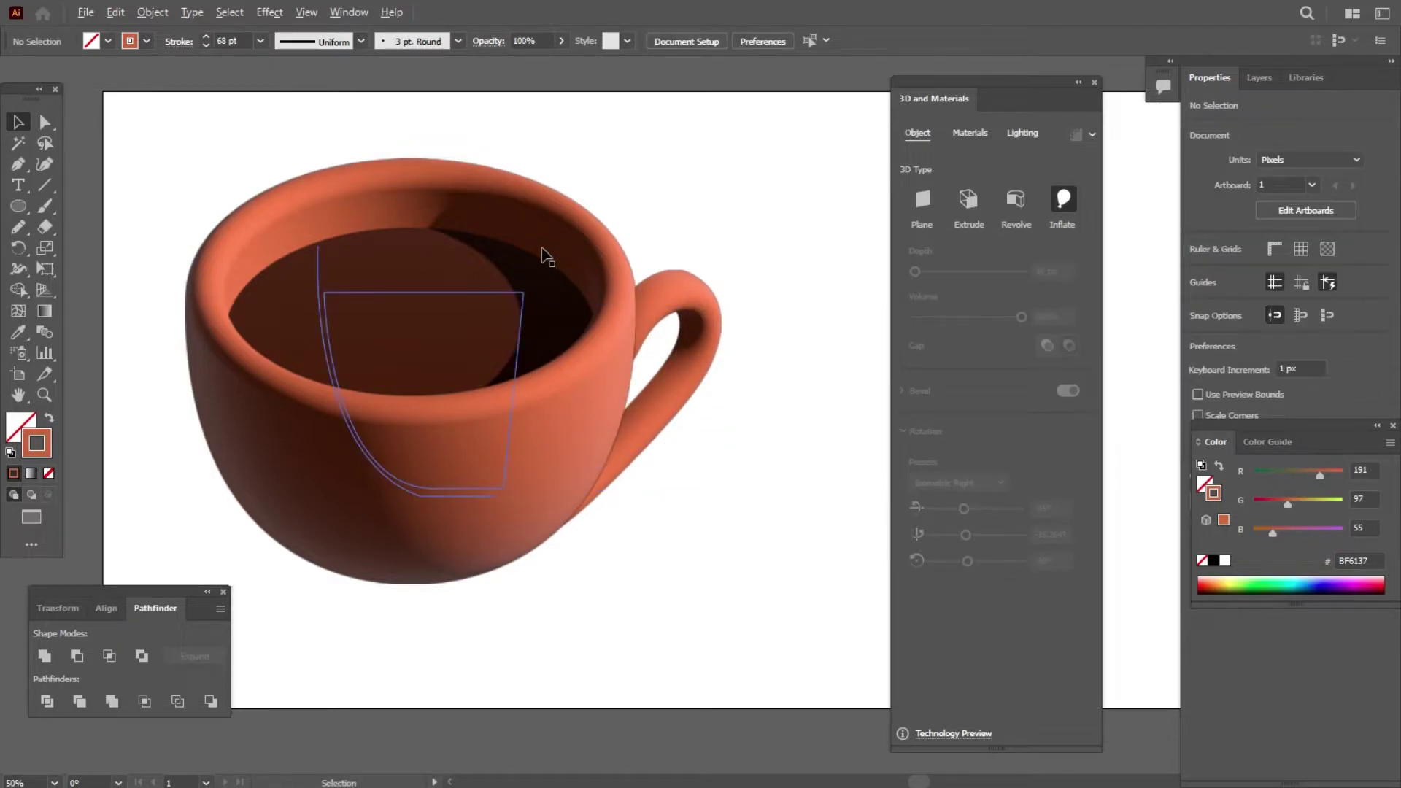
pyautogui.scroll(-1, 541, 249)
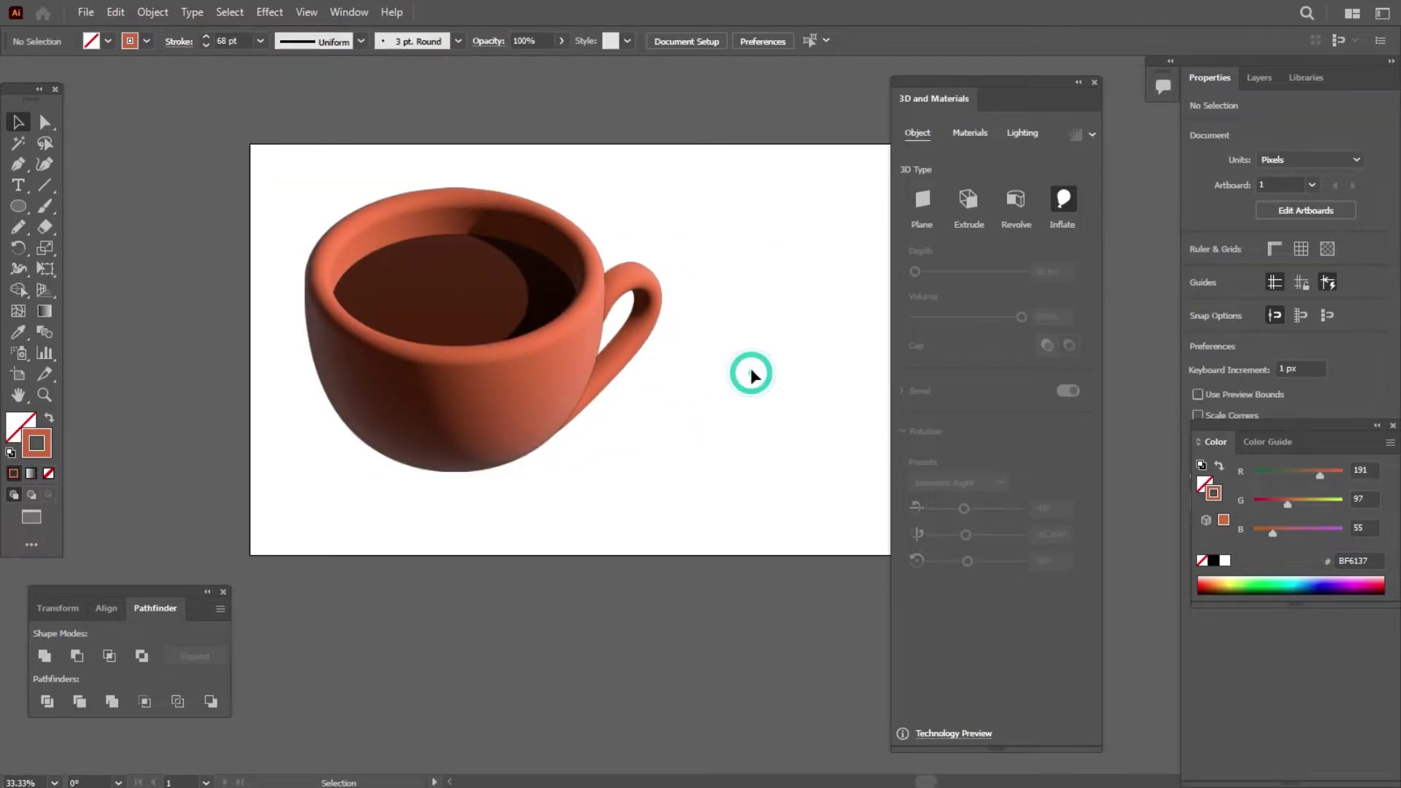
# Pull the handle's bottom anchor right and up so it meets the body.
pyautogui.click(613, 383)
pyautogui.click(45, 121)
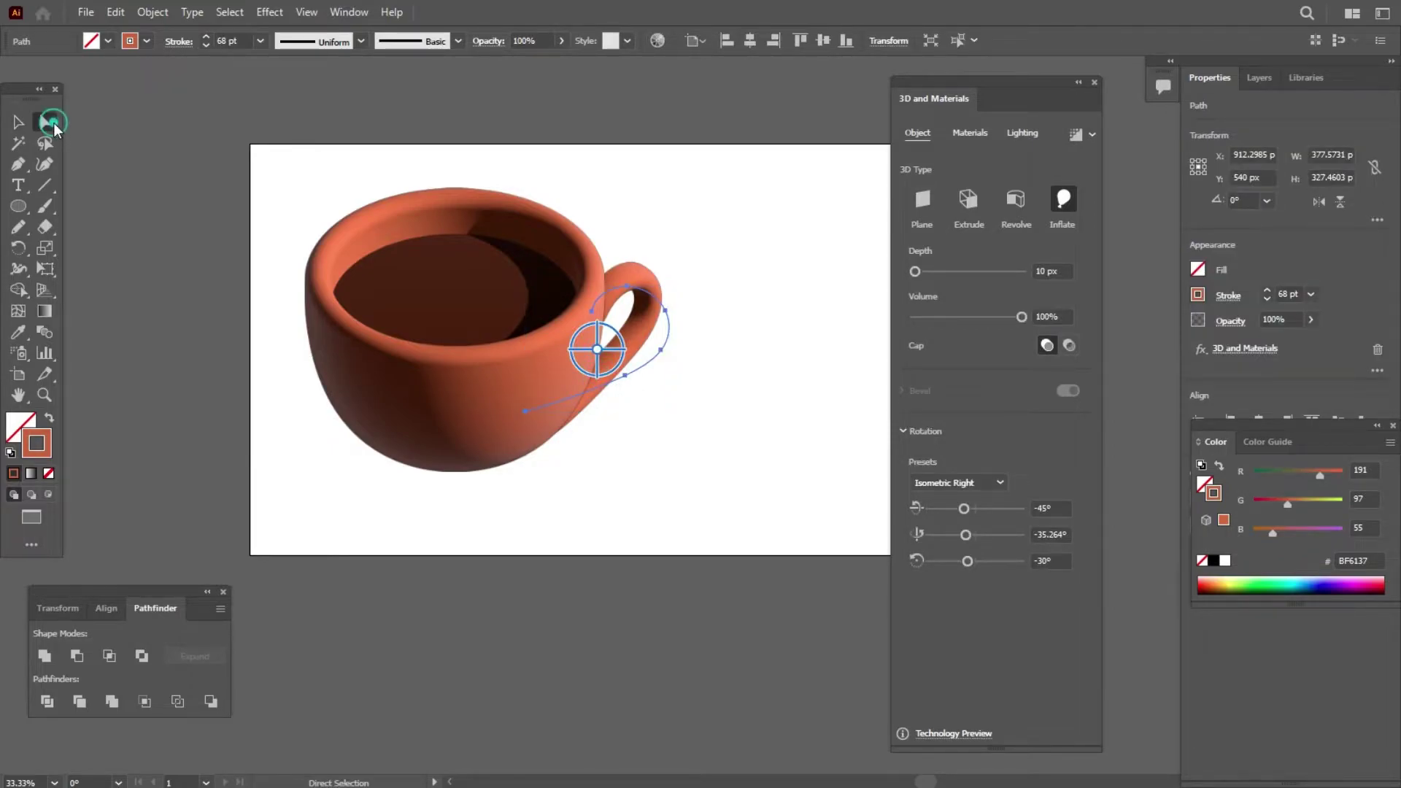
pyautogui.click(524, 413)
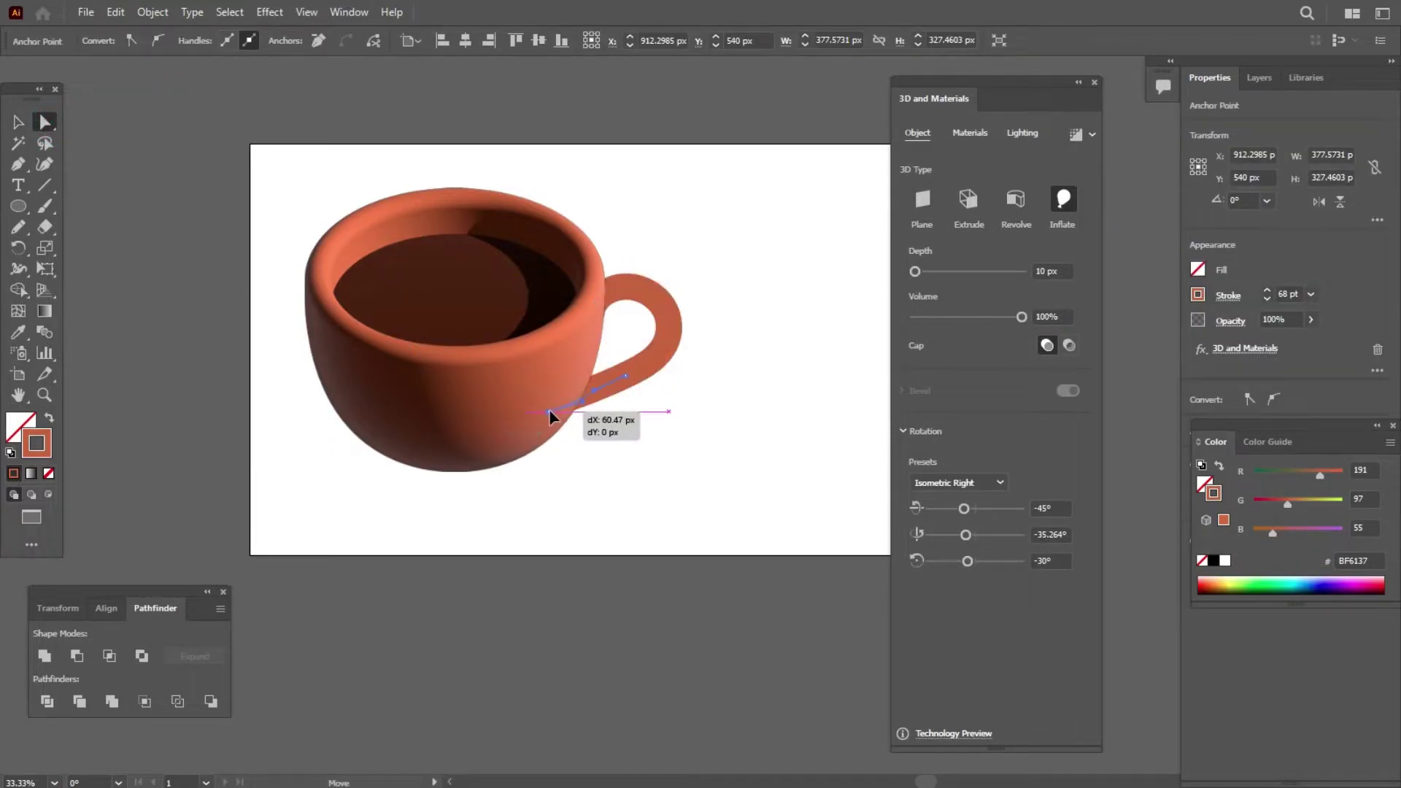
pyautogui.moveTo(524, 414); pyautogui.dragTo(559, 401)
pyautogui.click(19, 122)
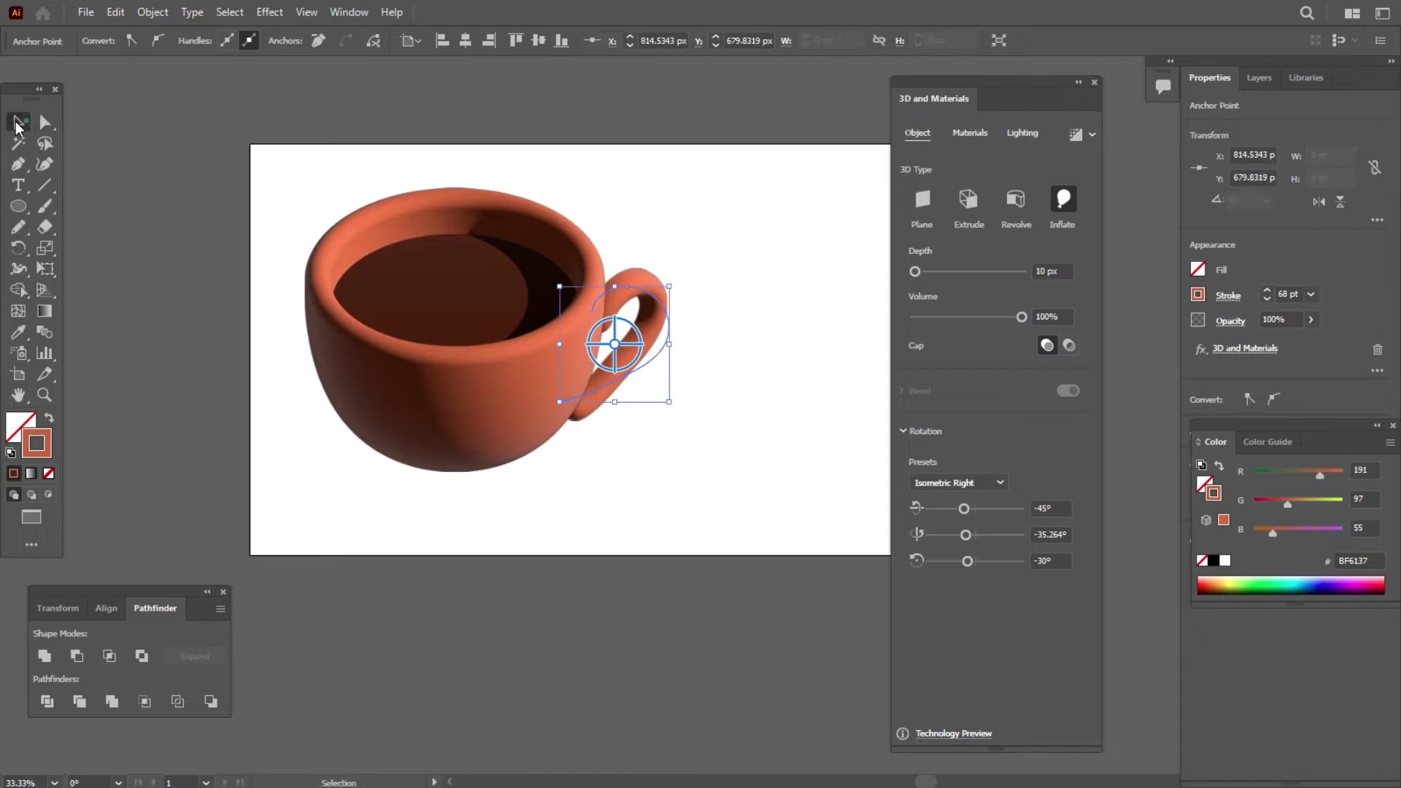
pyautogui.click(732, 367)
pyautogui.click(659, 310)
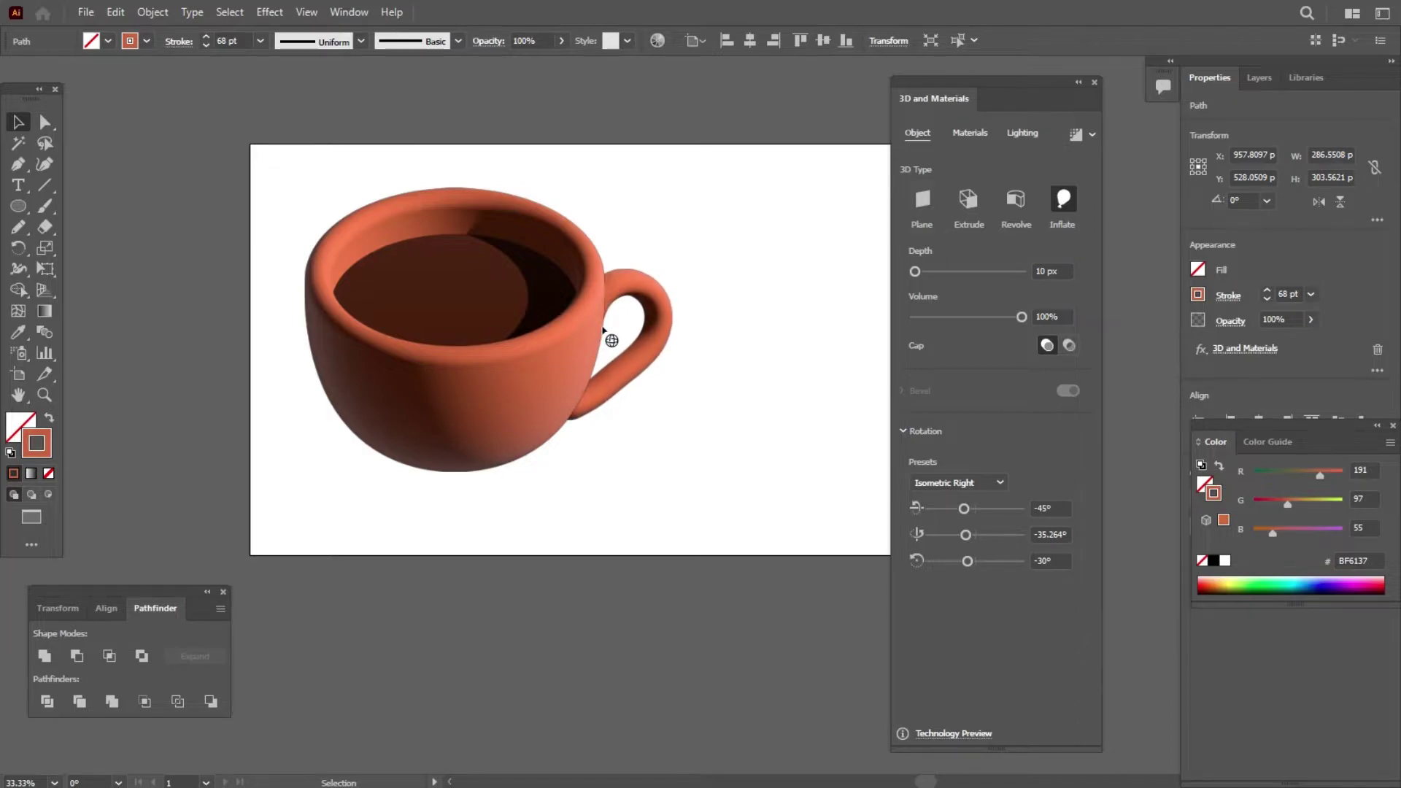
# Rotate the handle to a custom 3D angle and nudge it slightly left.
pyautogui.moveTo(611, 340); pyautogui.dragTo(563, 287)
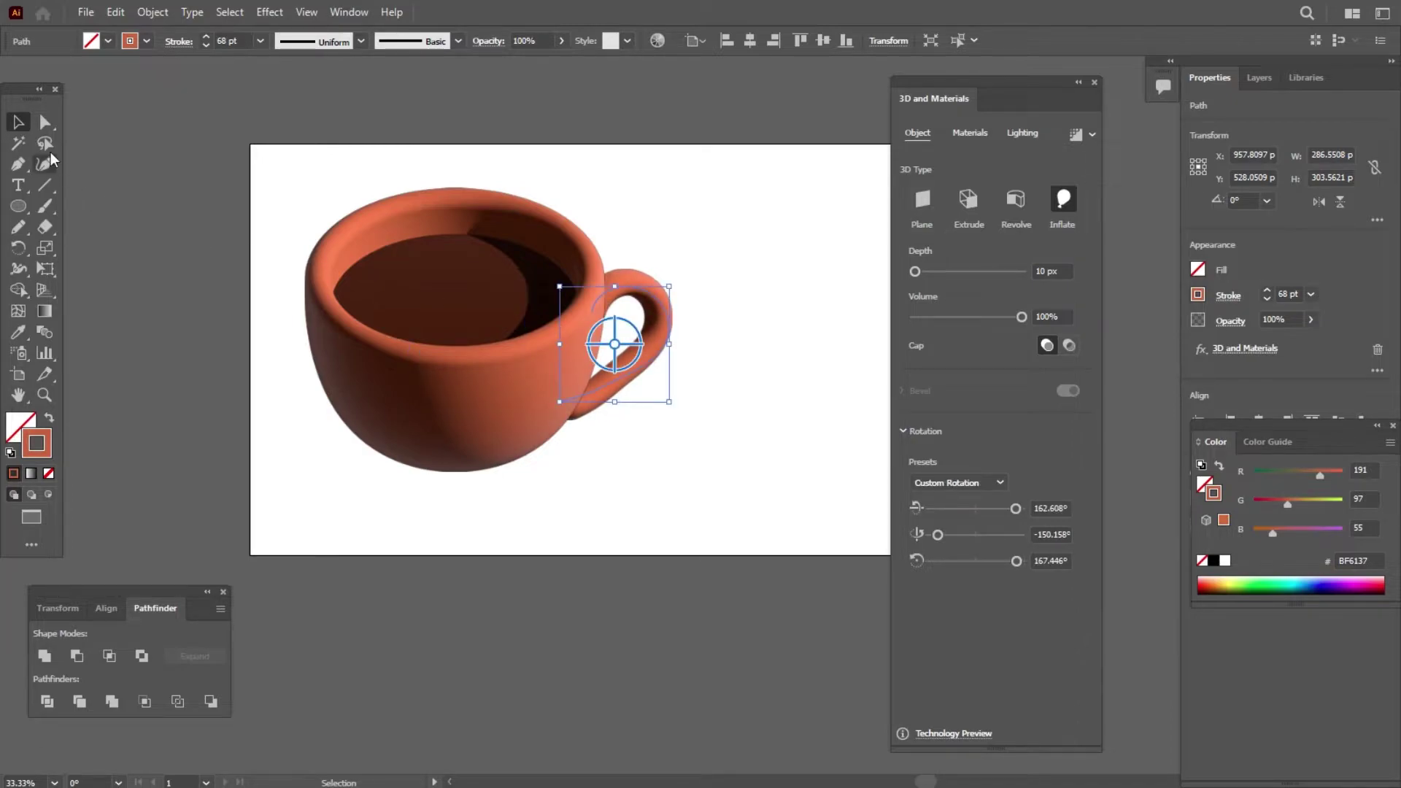
pyautogui.click(703, 257)
pyautogui.keyDown('alt'); pyautogui.scroll(2, 664, 262); pyautogui.keyUp('alt')
pyautogui.moveTo(663, 345); pyautogui.dragTo(650, 349)
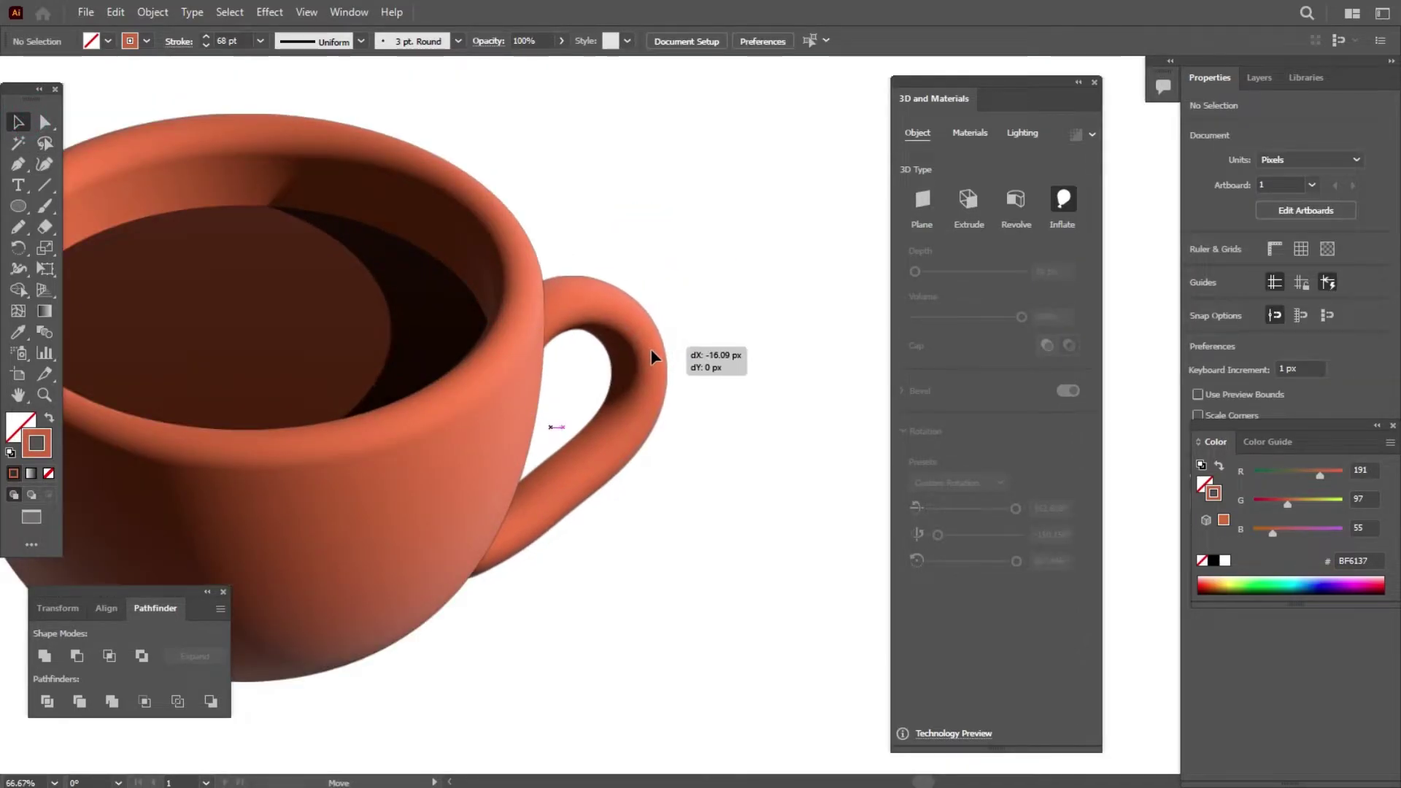
pyautogui.click(762, 354)
pyautogui.click(648, 385)
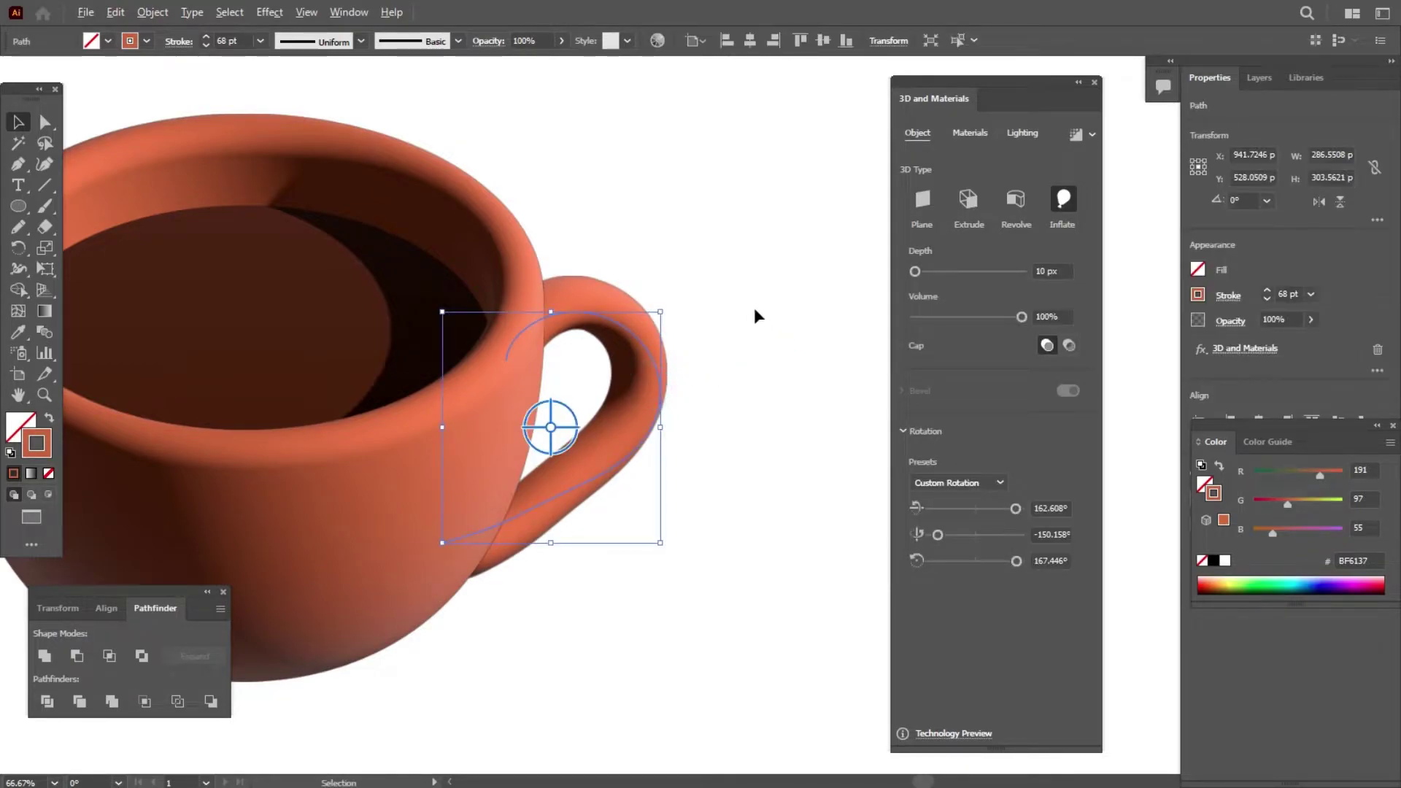
pyautogui.keyDown('alt'); pyautogui.scroll(-1, 752, 308); pyautogui.keyUp('alt')
# Select the cup and handle together and move them nearer the artboard centre.
pyautogui.click(594, 225)
pyautogui.keyDown('alt'); pyautogui.scroll(-2, 387, 273); pyautogui.keyUp('alt')
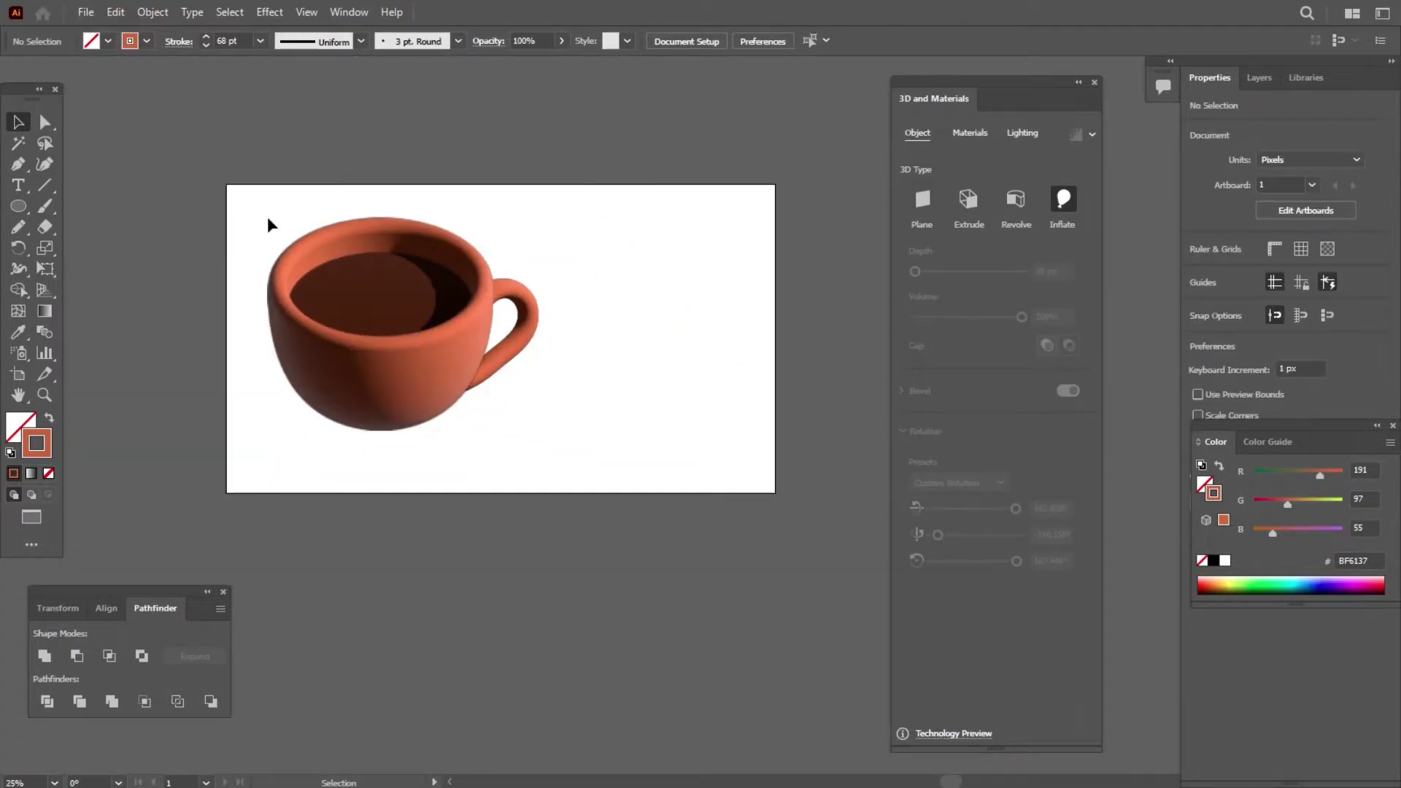
pyautogui.moveTo(616, 421)
pyautogui.mouseDown()
pyautogui.moveTo(423, 381)
pyautogui.moveTo(516, 372)
pyautogui.moveTo(515, 357)
pyautogui.mouseUp()
pyautogui.moveTo(517, 349); pyautogui.dragTo(518, 352)
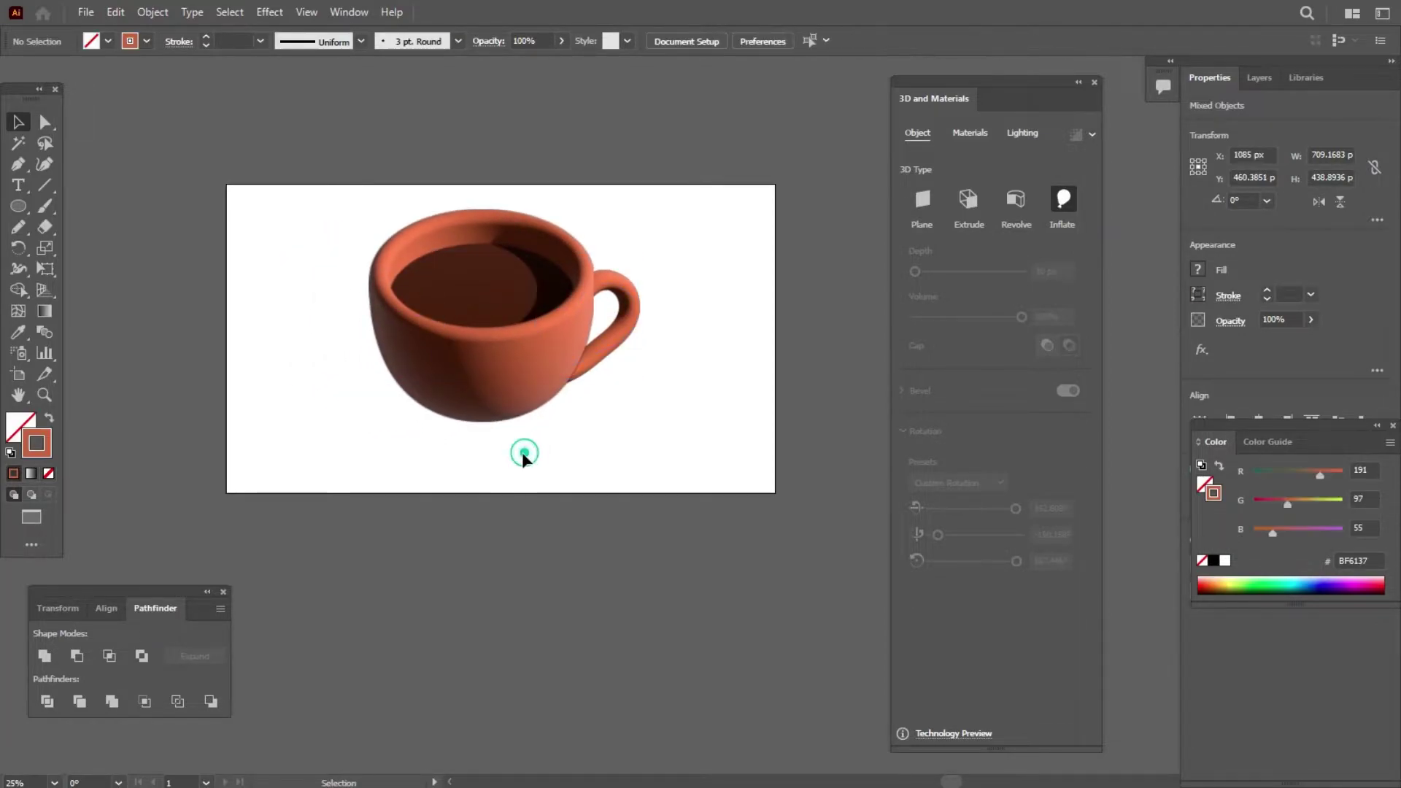
pyautogui.click(438, 445)
pyautogui.scroll(1, 454, 432)
pyautogui.scroll(1, 339, 398)
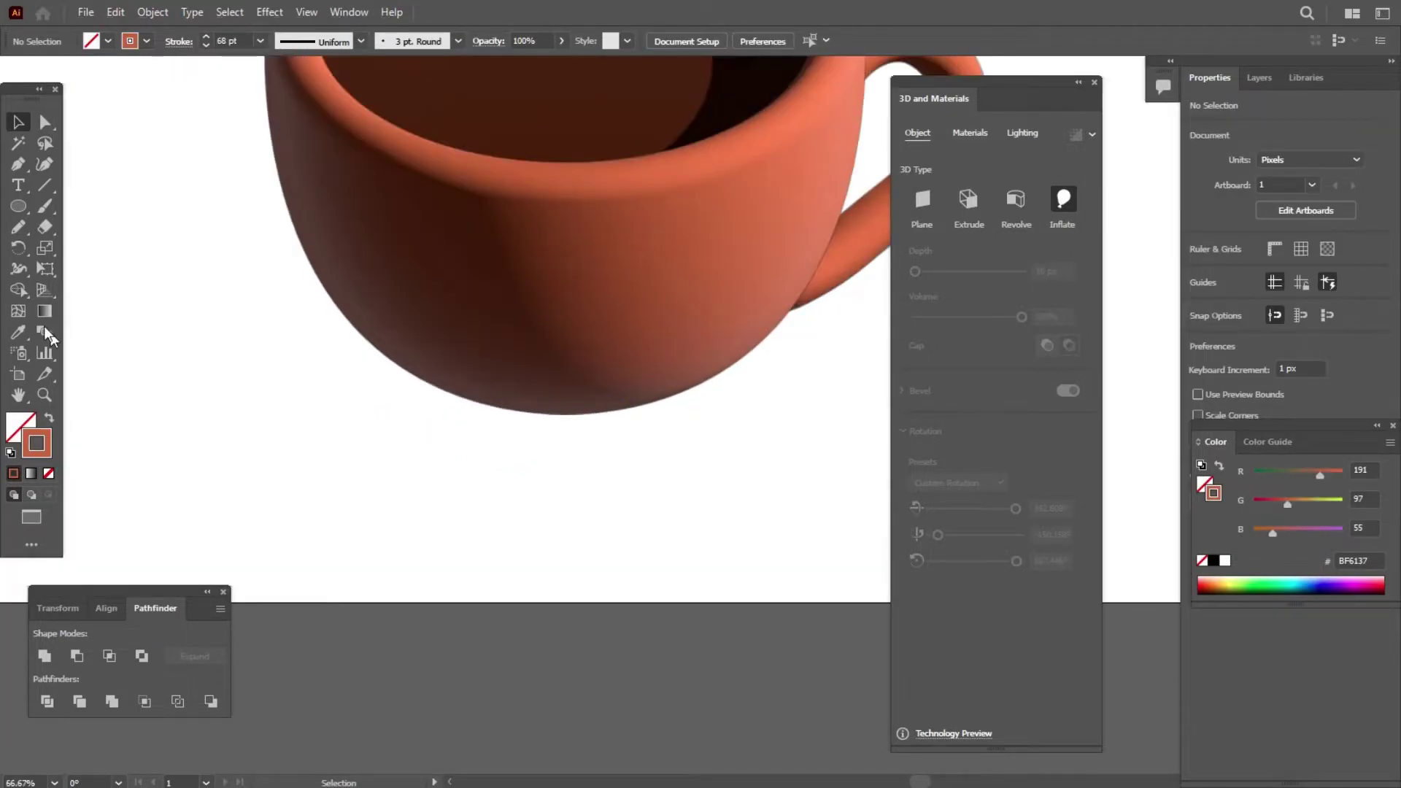
# Start the saucer profile with the Pen tool, undo the thick segment, and set stroke to 4 pt.
pyautogui.click(18, 164)
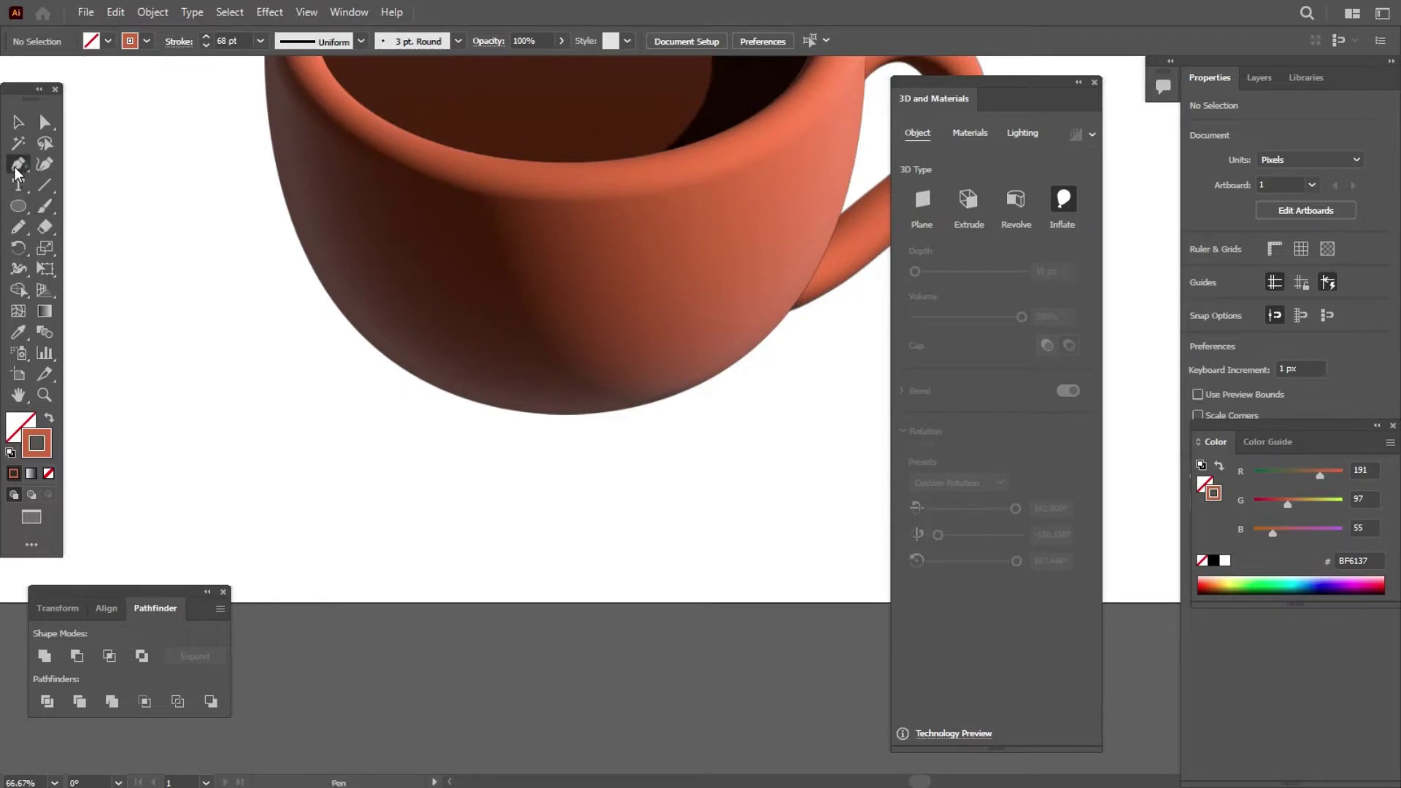
pyautogui.scroll(1, 245, 467)
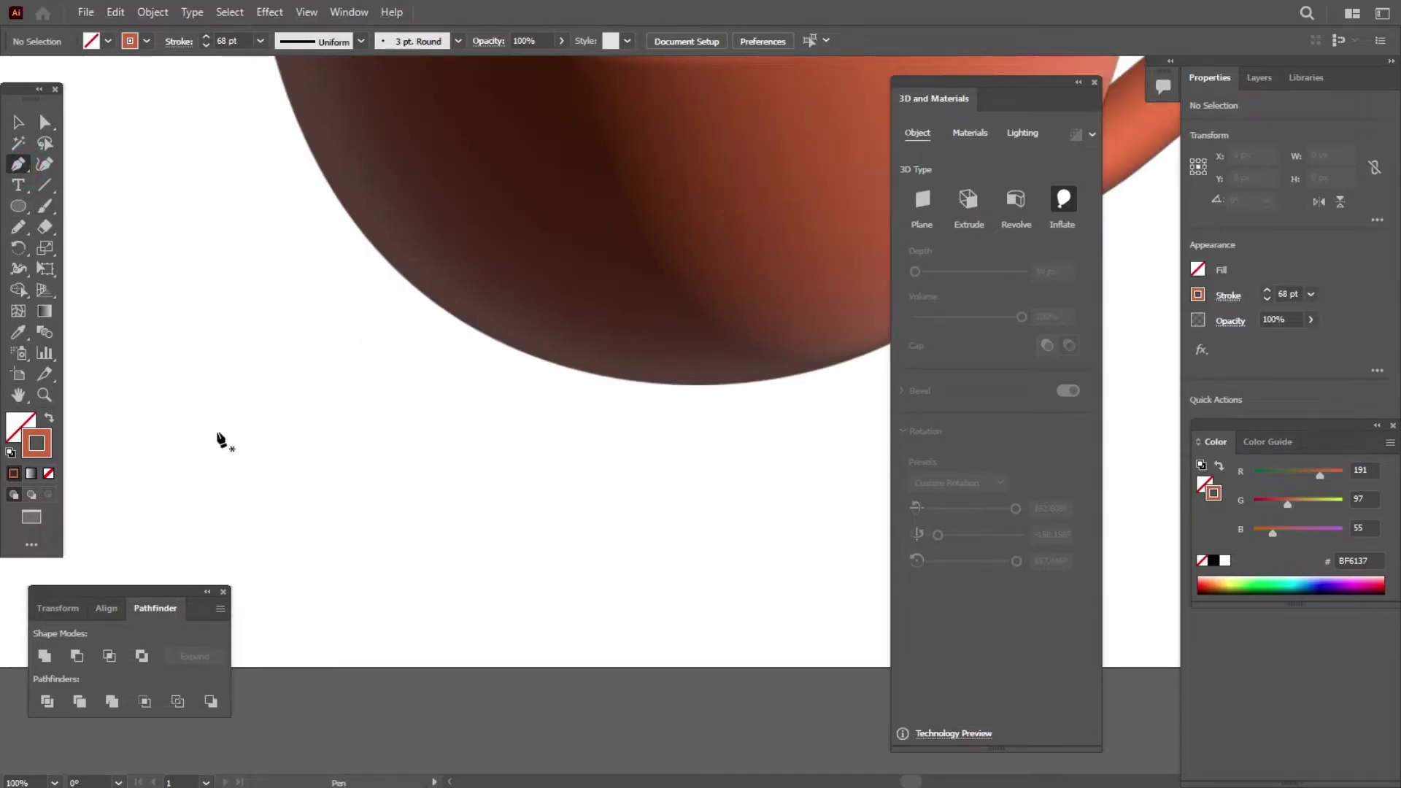
pyautogui.click(217, 430)
pyautogui.moveTo(261, 500); pyautogui.dragTo(286, 506)
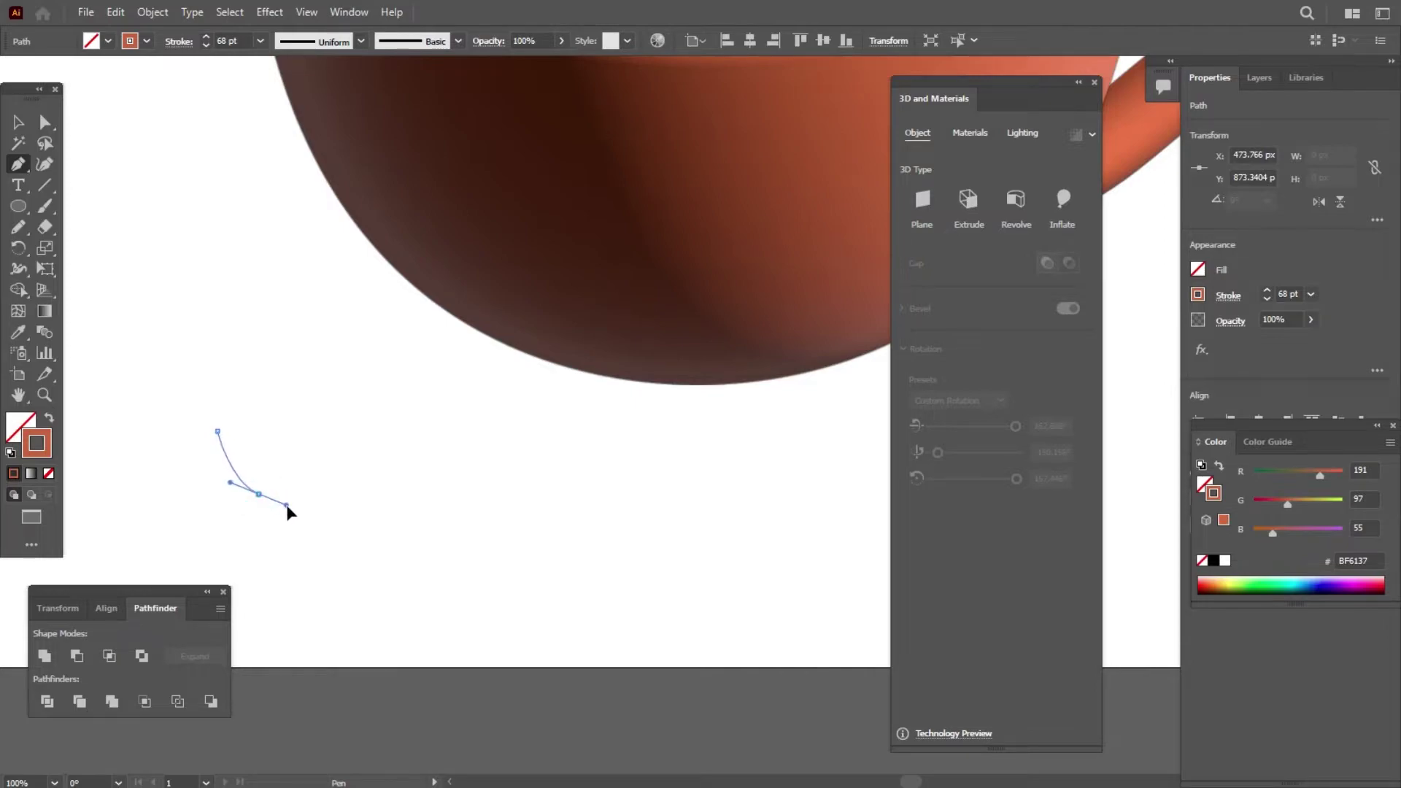
pyautogui.hotkey('ctrl', 'z')
pyautogui.click(260, 40)
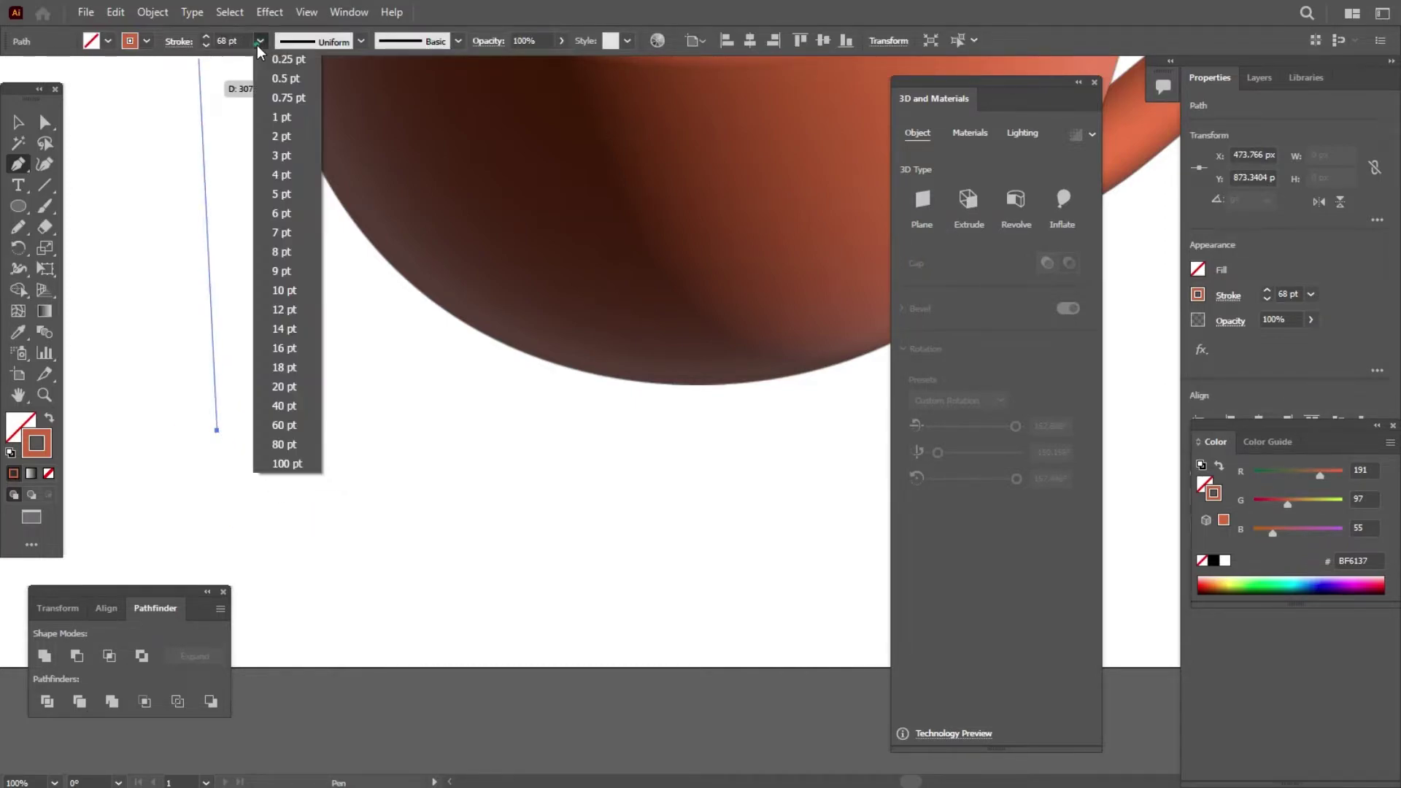
pyautogui.click(279, 174)
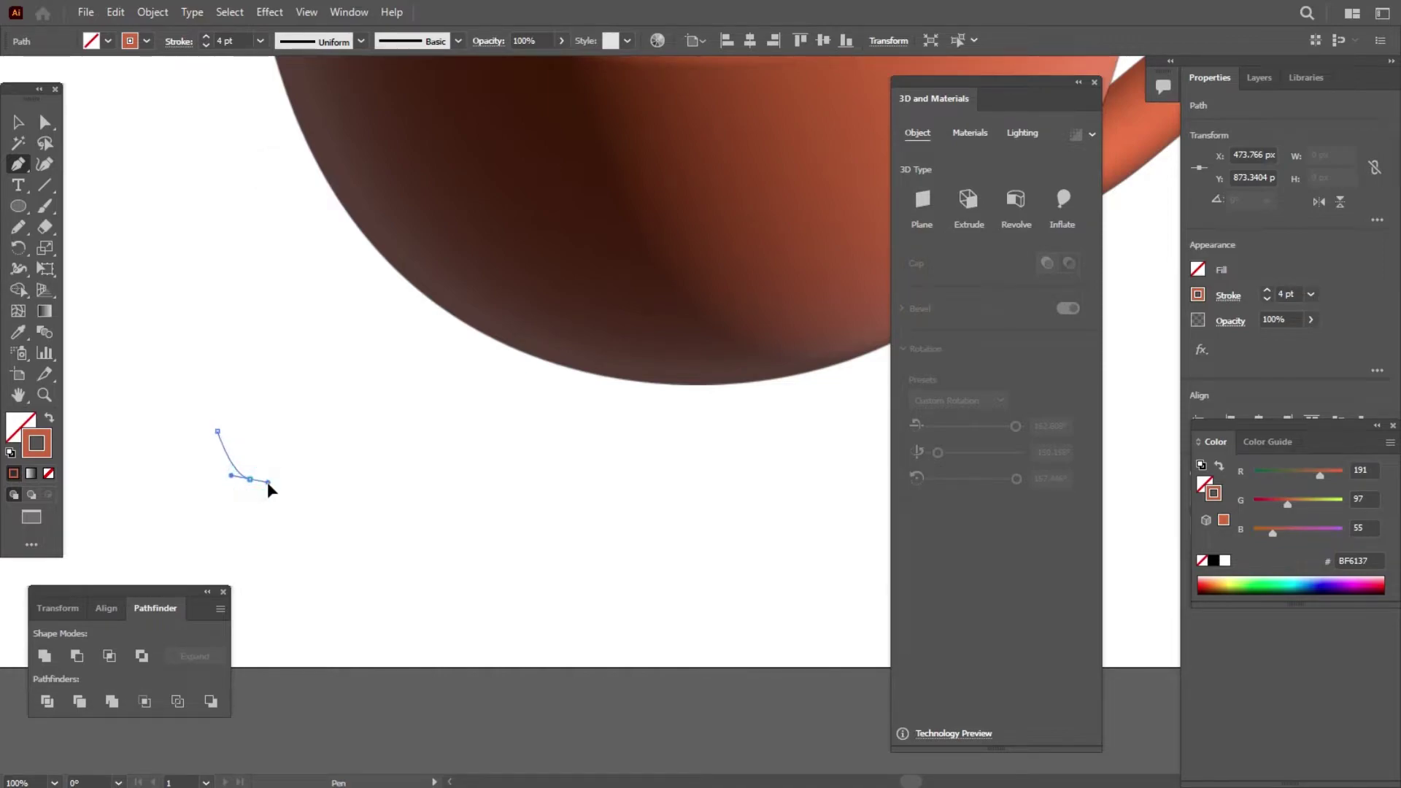
# Draw the saucer's short curved lip, a small step down, and a long flat base.
pyautogui.moveTo(252, 485); pyautogui.dragTo(307, 483)
pyautogui.hotkey('ctrl', 'z')
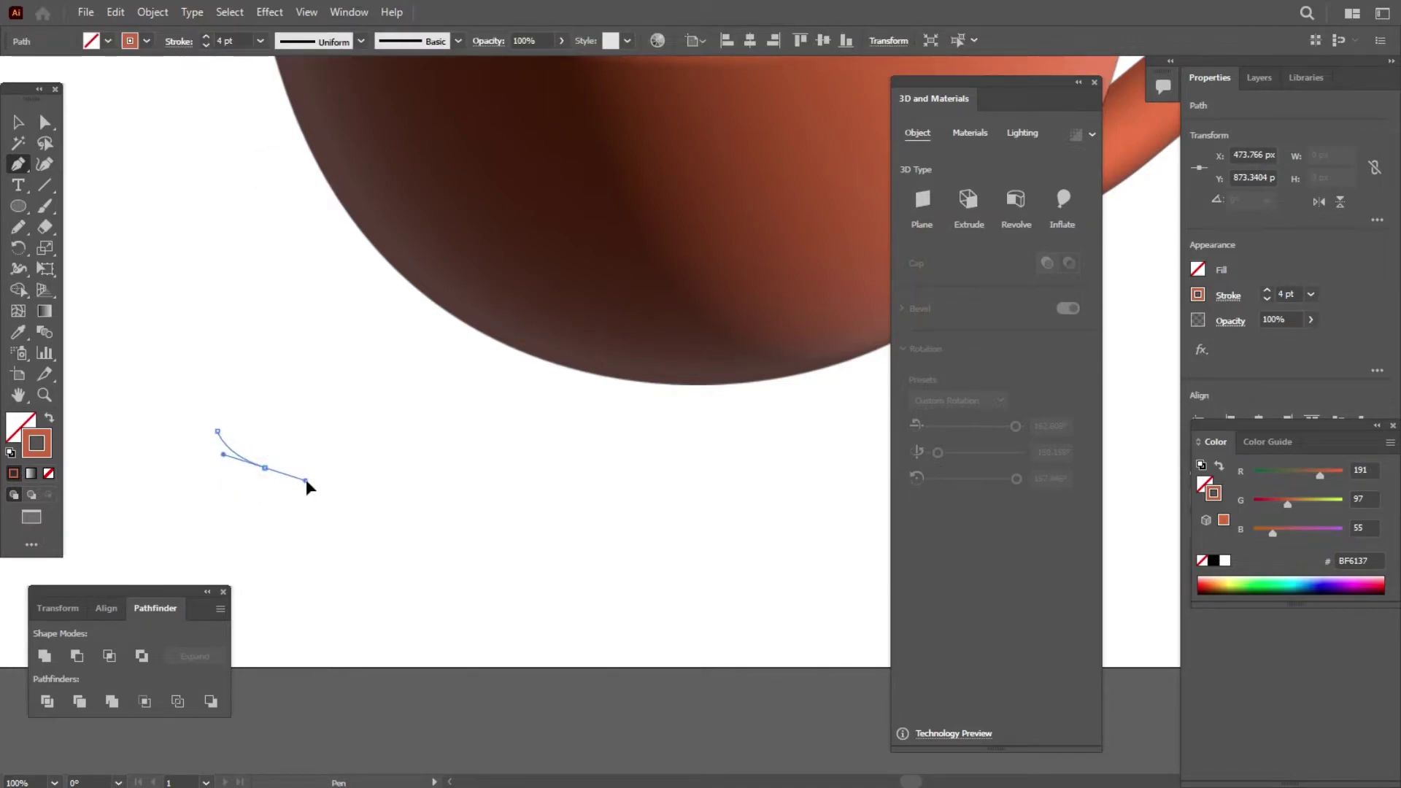
pyautogui.scroll(3, 259, 464)
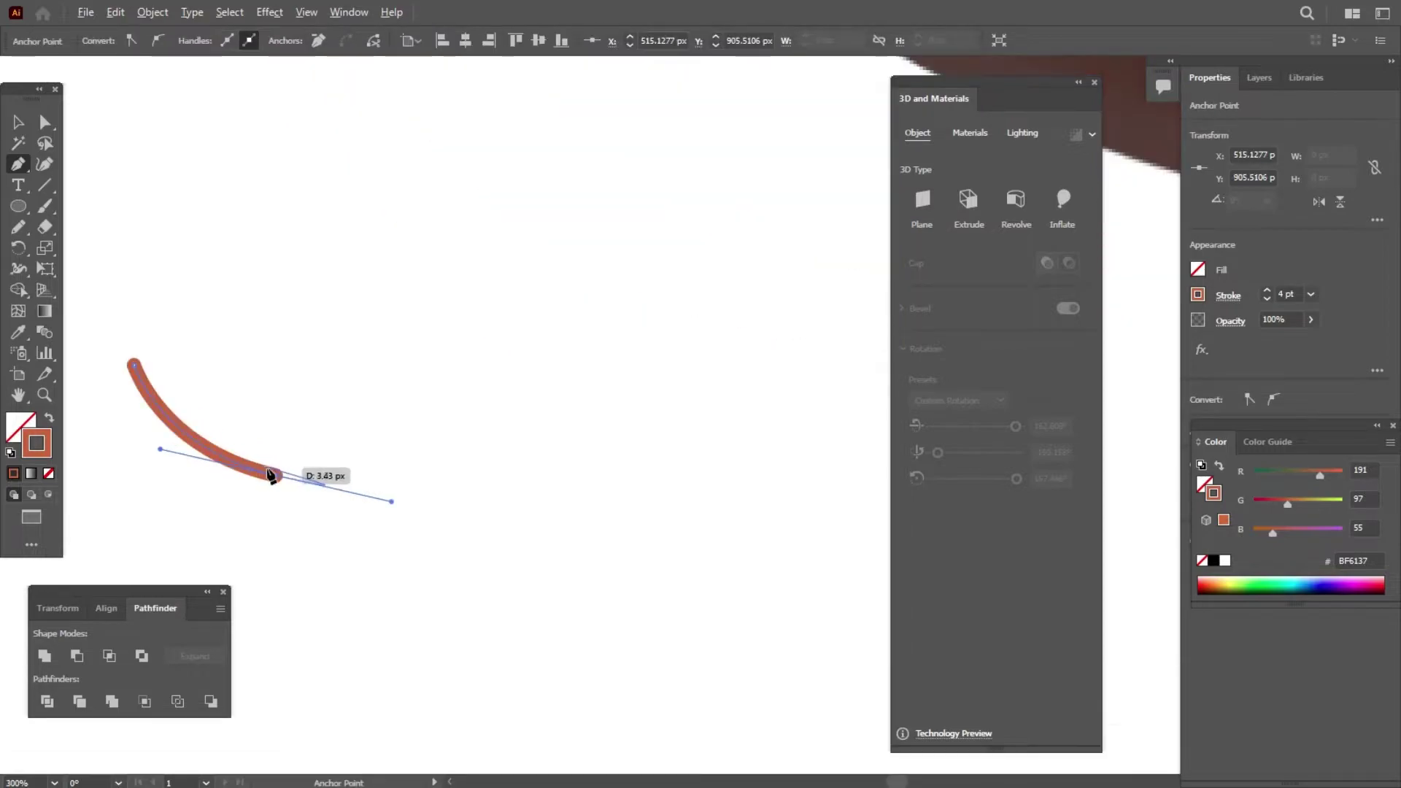
pyautogui.click(278, 475)
pyautogui.moveTo(284, 494)
pyautogui.mouseDown()
pyautogui.moveTo(285, 515)
pyautogui.moveTo(335, 511)
pyautogui.mouseUp()
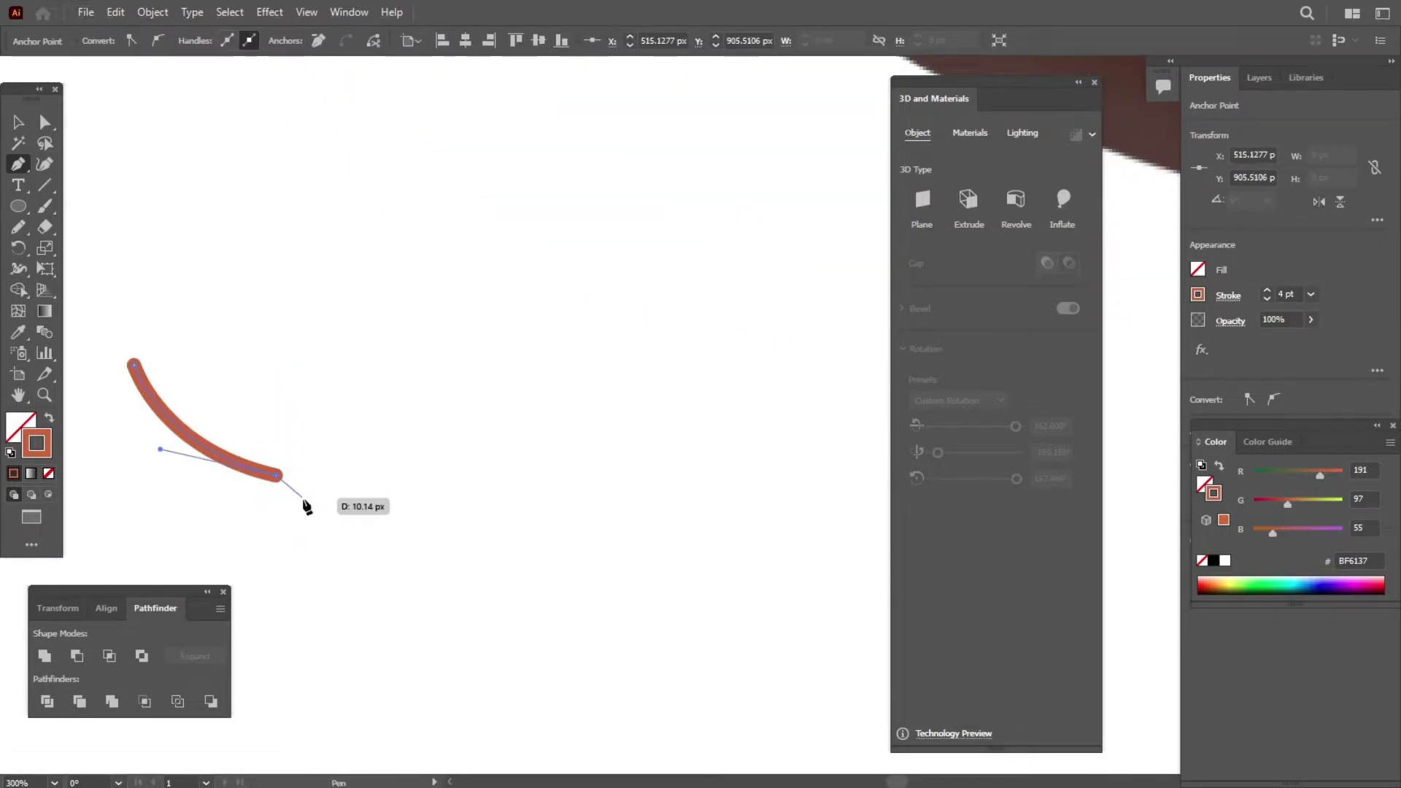
pyautogui.scroll(-1, 321, 512)
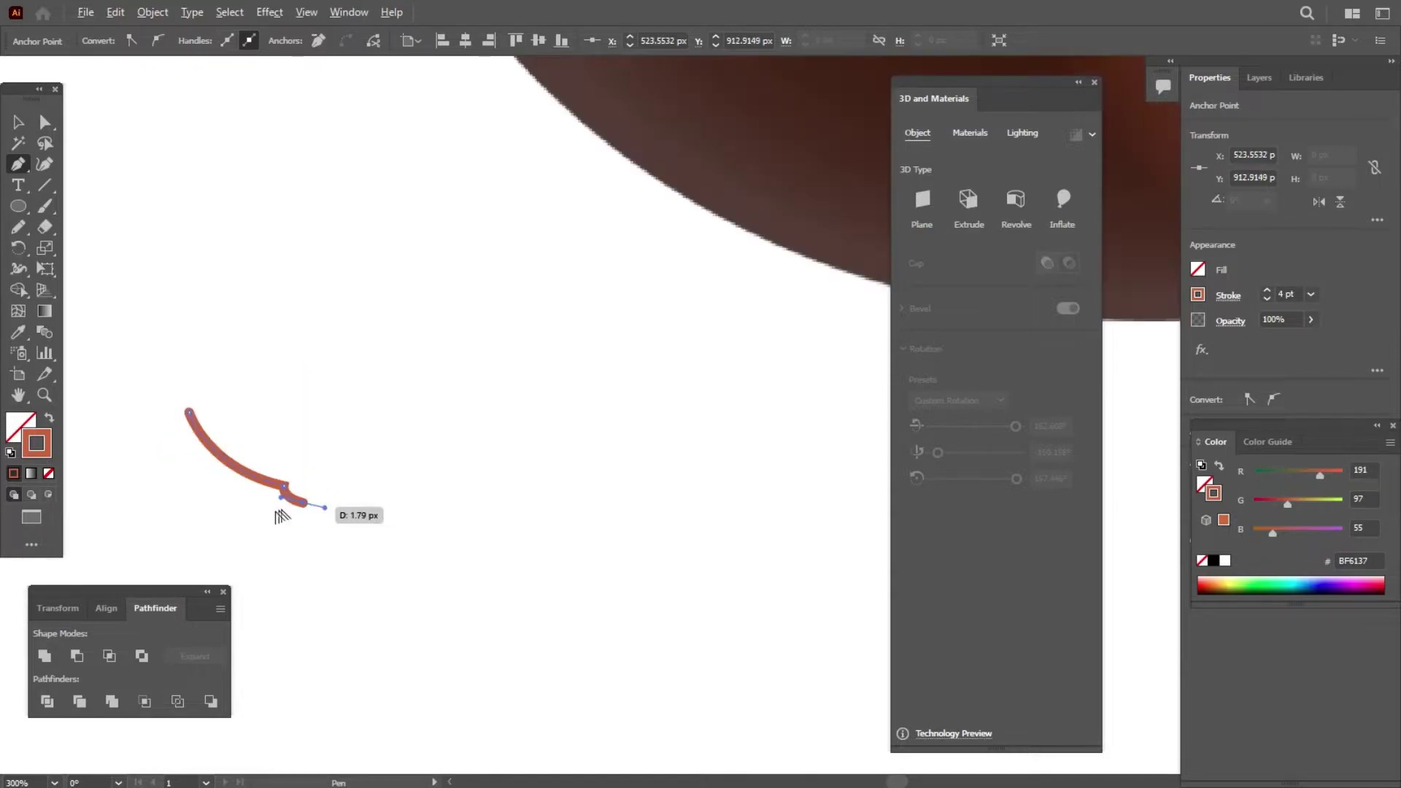
pyautogui.scroll(-2, 291, 504)
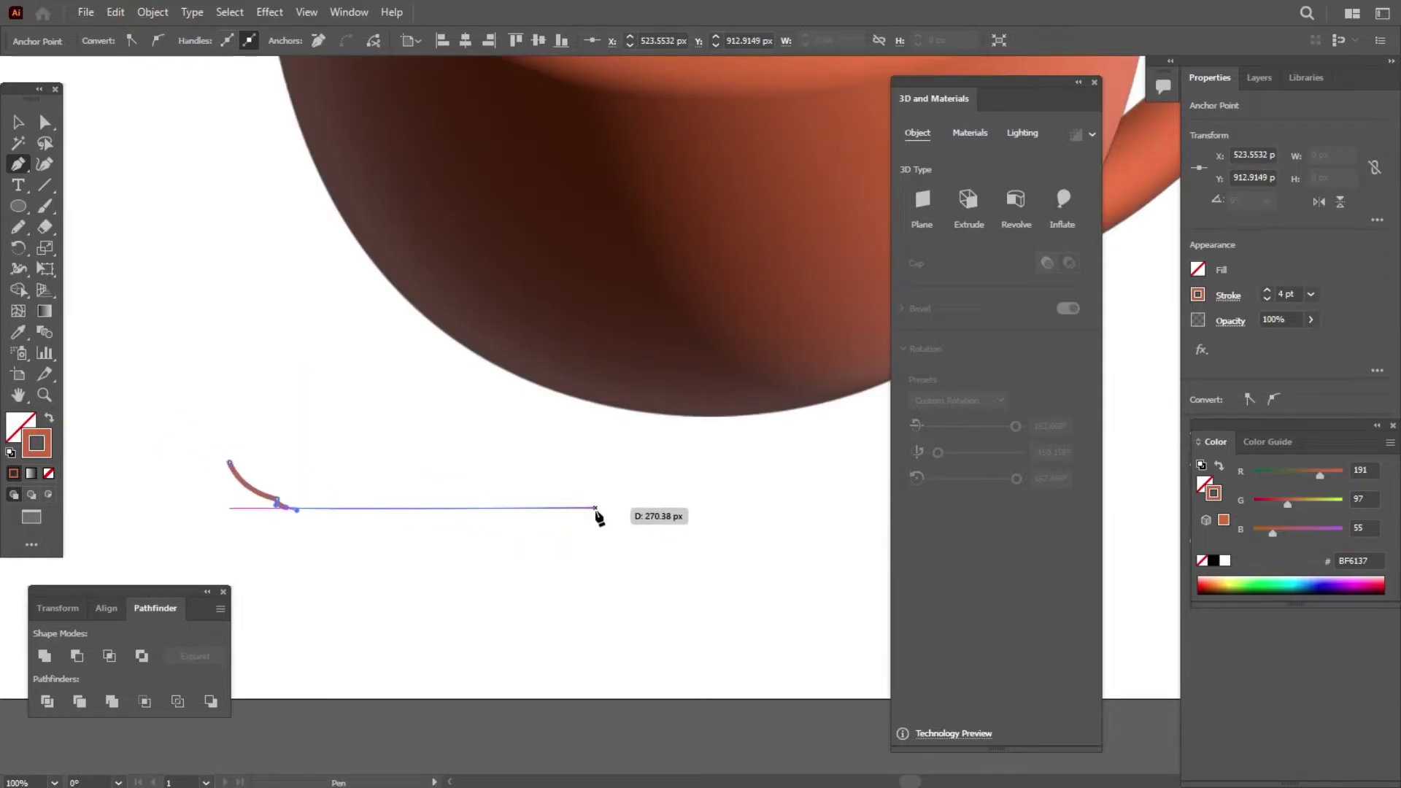
pyautogui.click(596, 508)
pyautogui.click(18, 122)
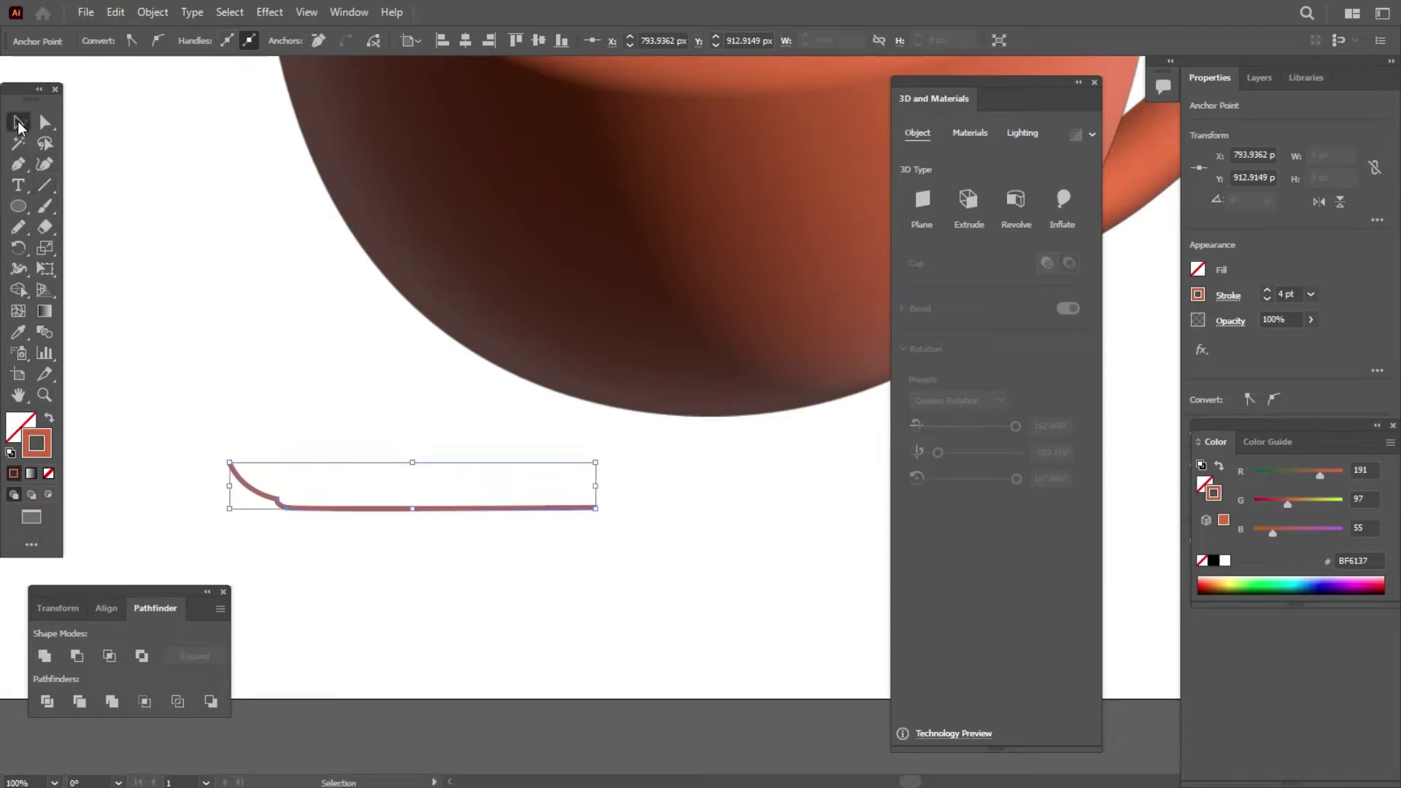
pyautogui.scroll(-2, 256, 436)
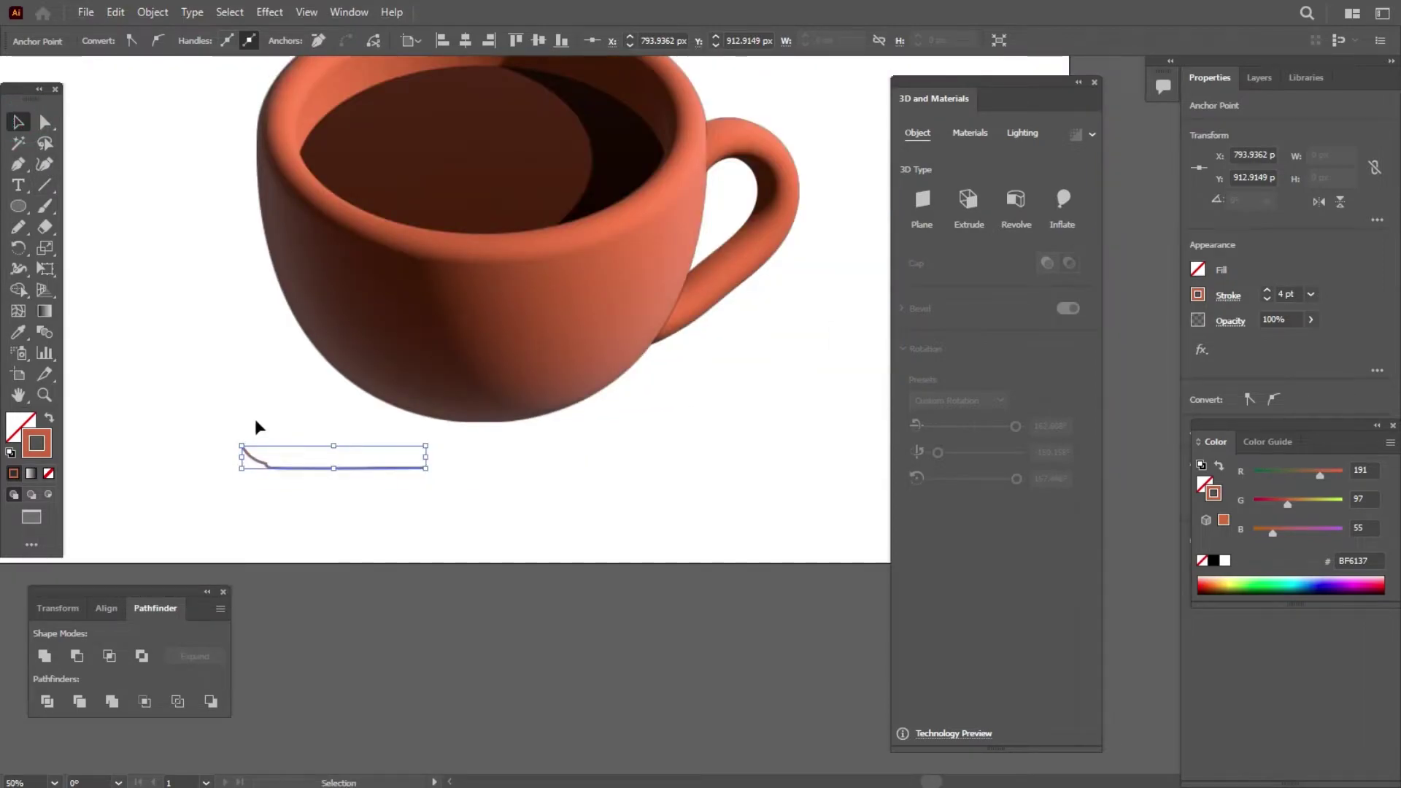
# Revolve the profile from its right edge, move it under the cup, and apply Isometric Right rotation.
pyautogui.click(1016, 199)
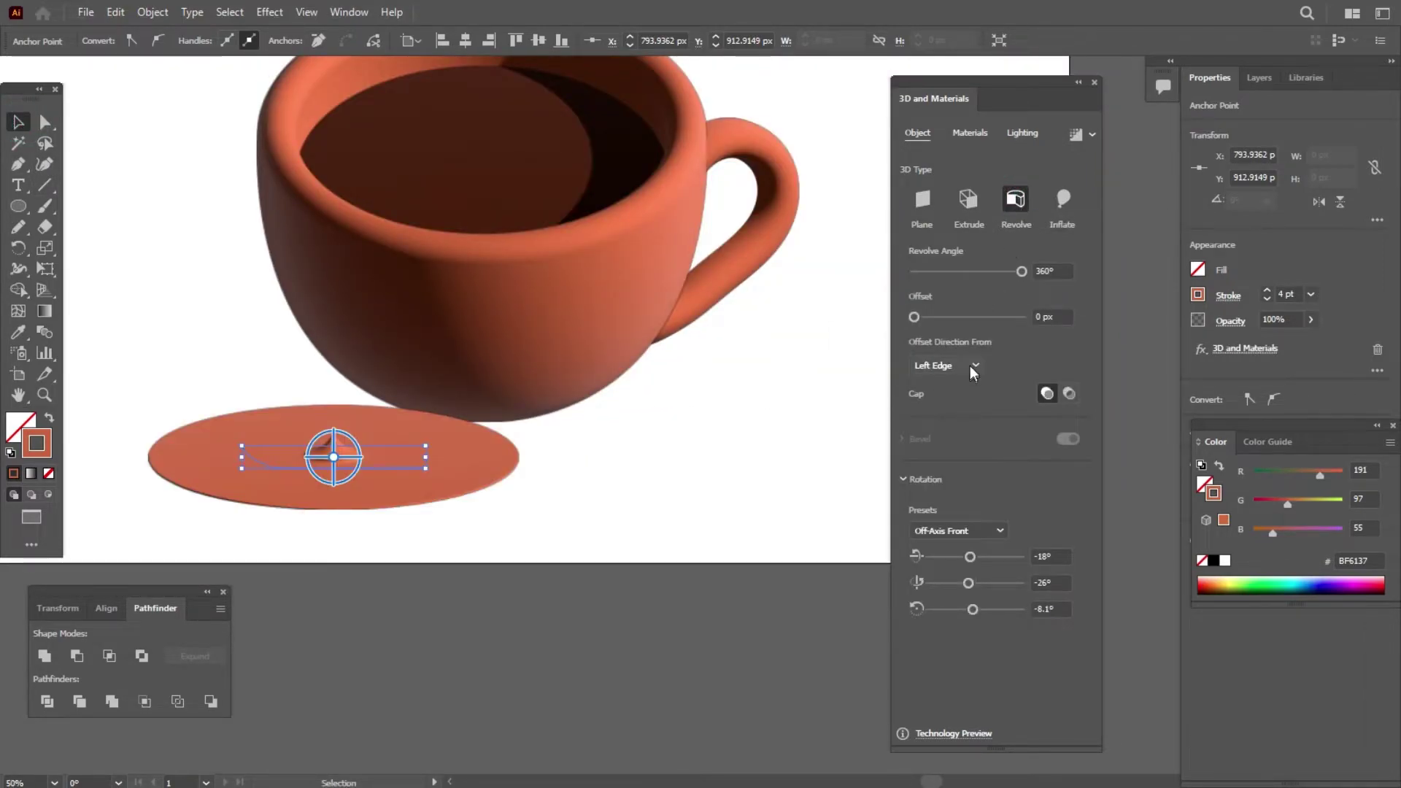
pyautogui.click(975, 366)
pyautogui.click(941, 401)
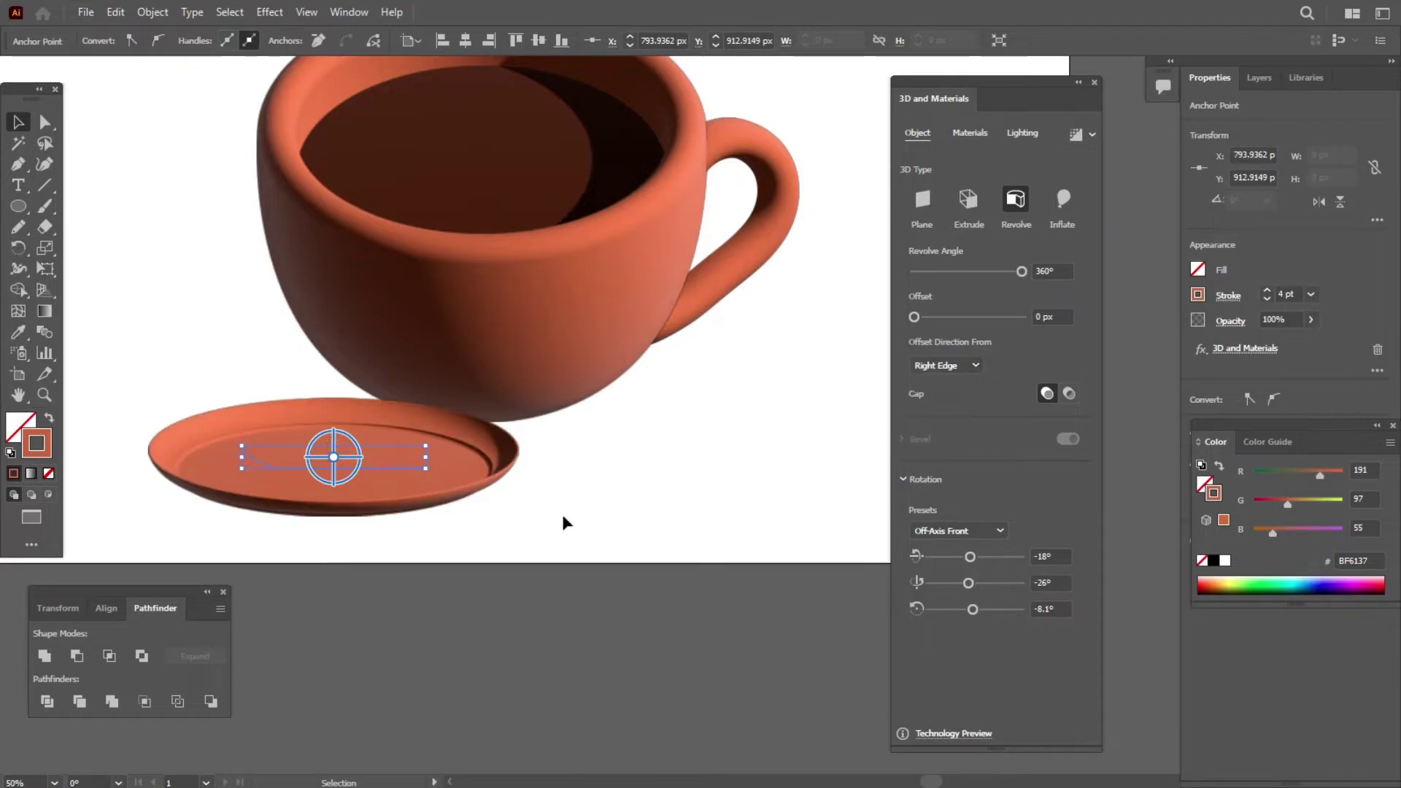
pyautogui.moveTo(413, 491); pyautogui.dragTo(531, 521)
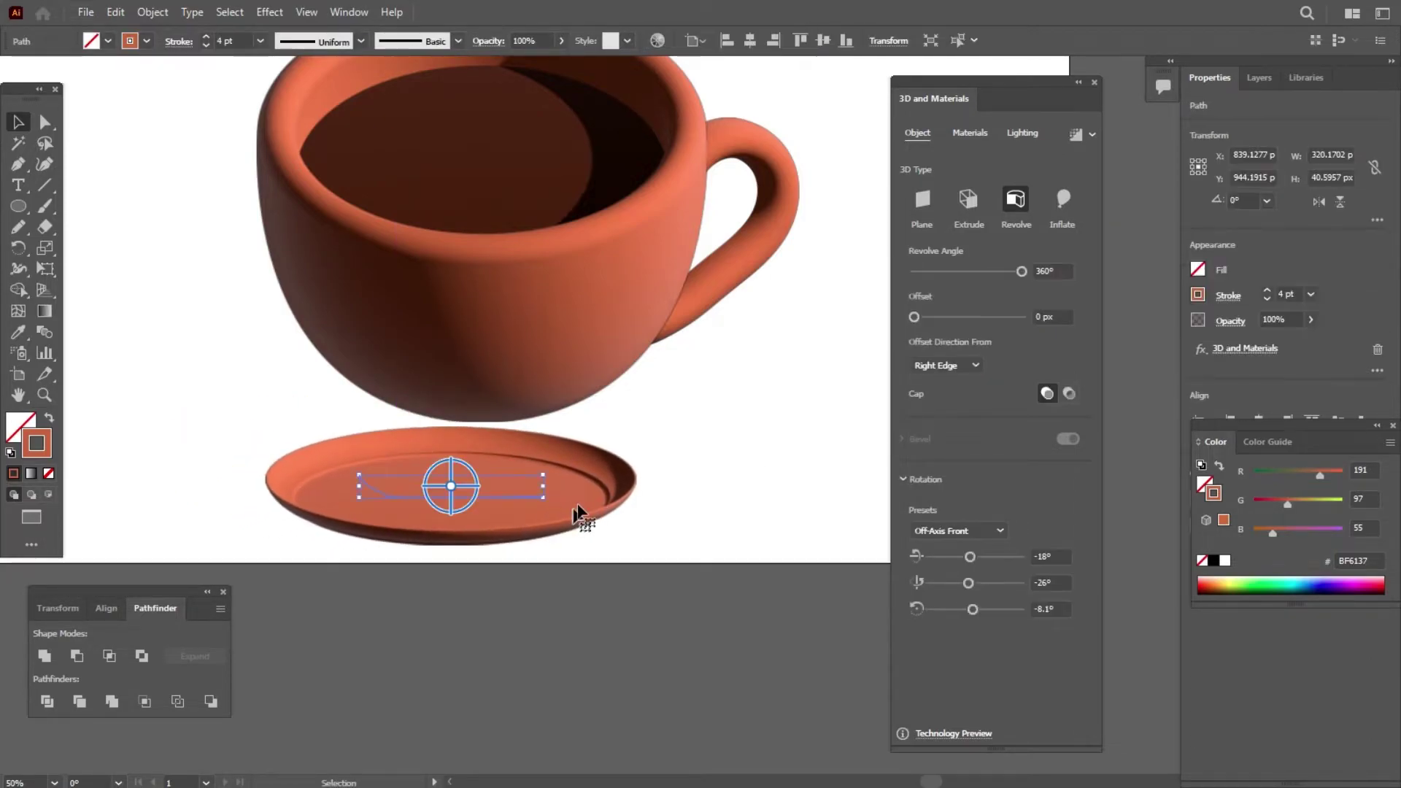
pyautogui.click(974, 536)
pyautogui.click(985, 470)
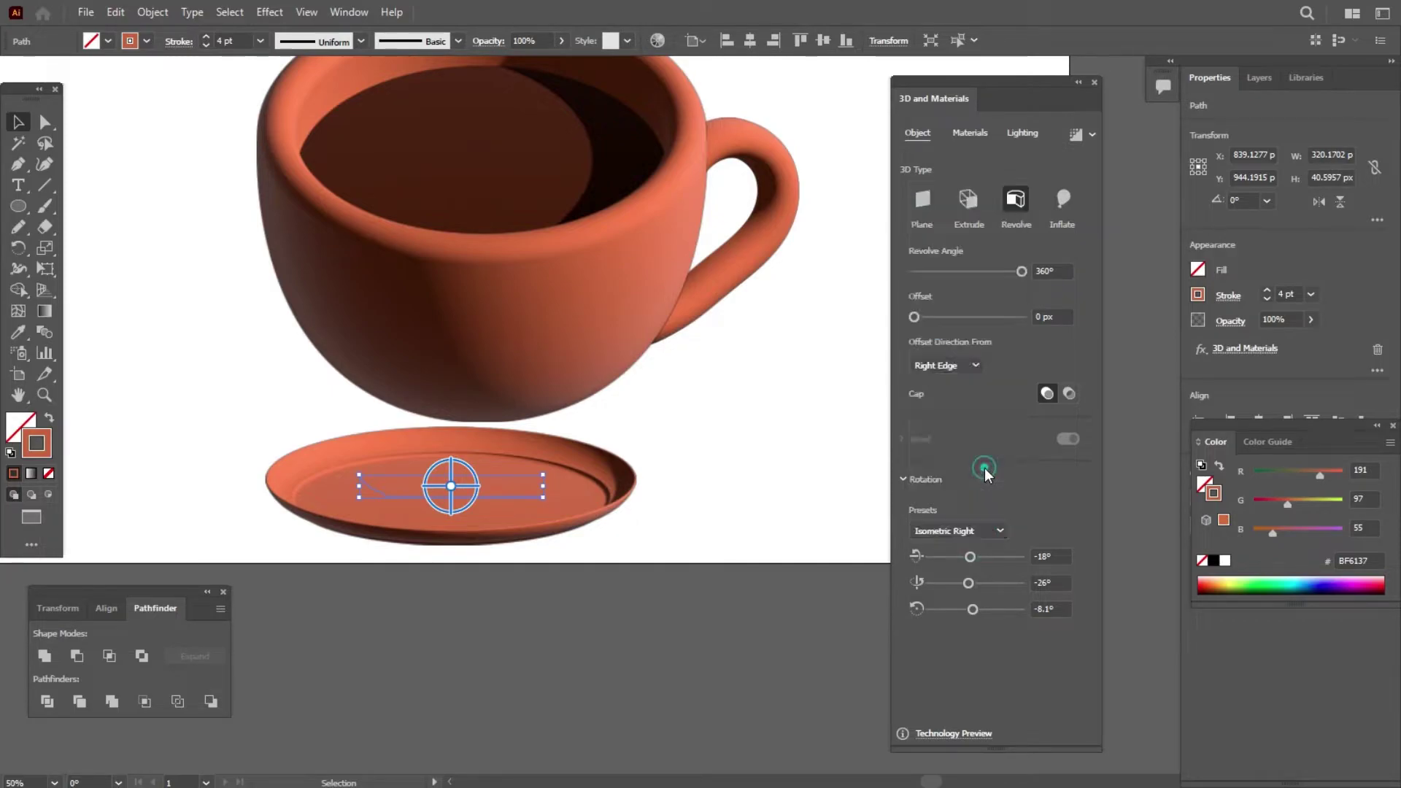
pyautogui.click(775, 500)
pyautogui.click(500, 507)
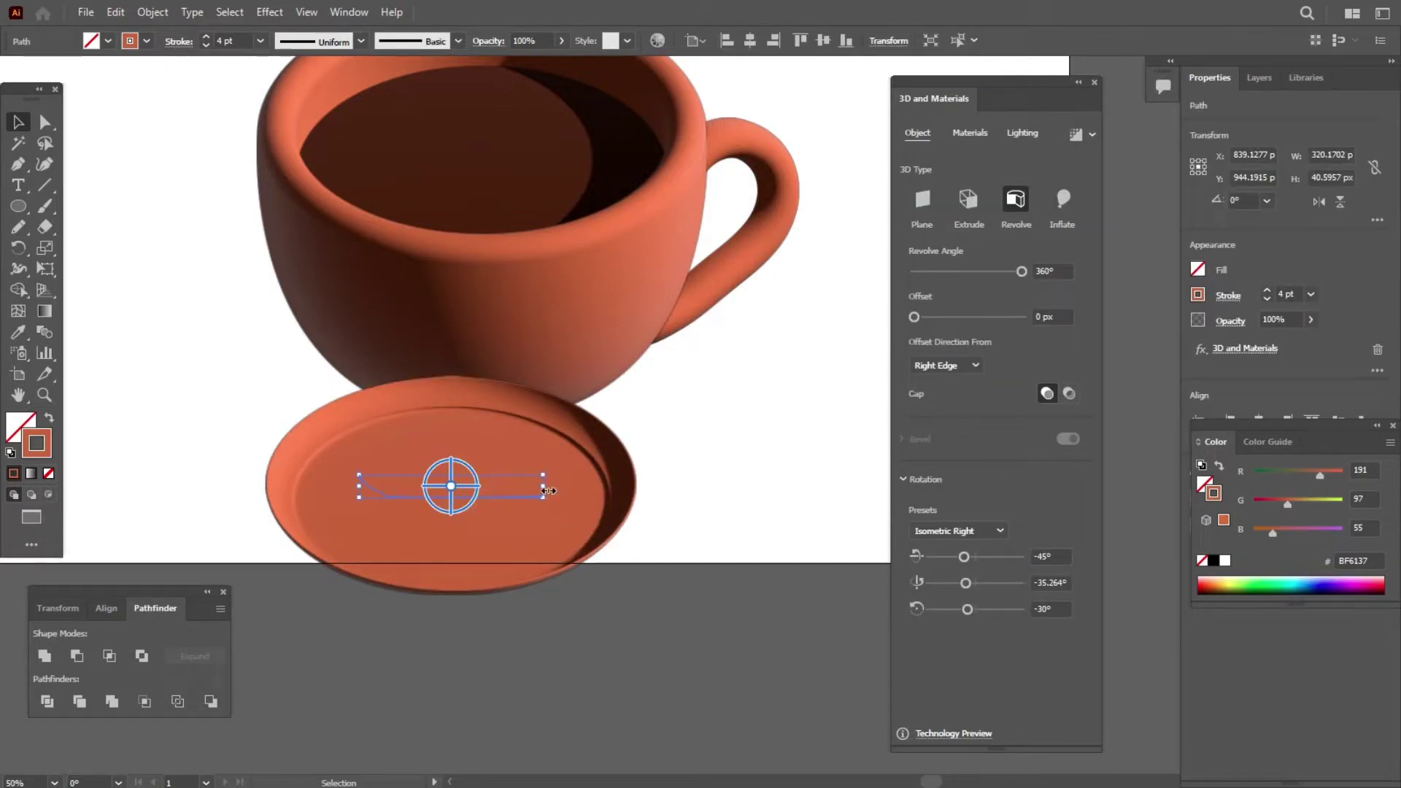
# Widen the saucer horizontally by dragging its right handle.
pyautogui.moveTo(549, 491); pyautogui.dragTo(630, 487)
pyautogui.moveTo(543, 481); pyautogui.dragTo(543, 483)
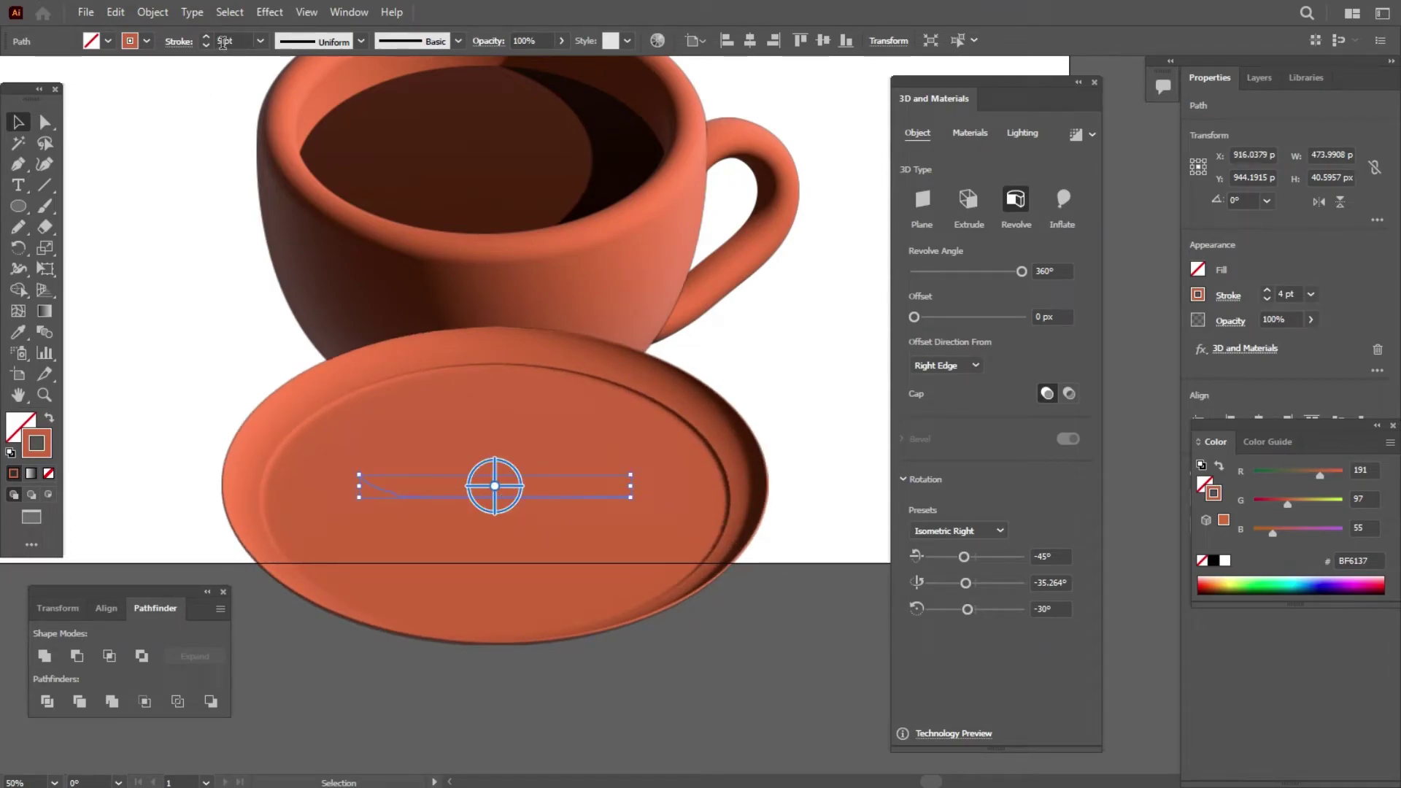
pyautogui.scroll(9, 223, 42)
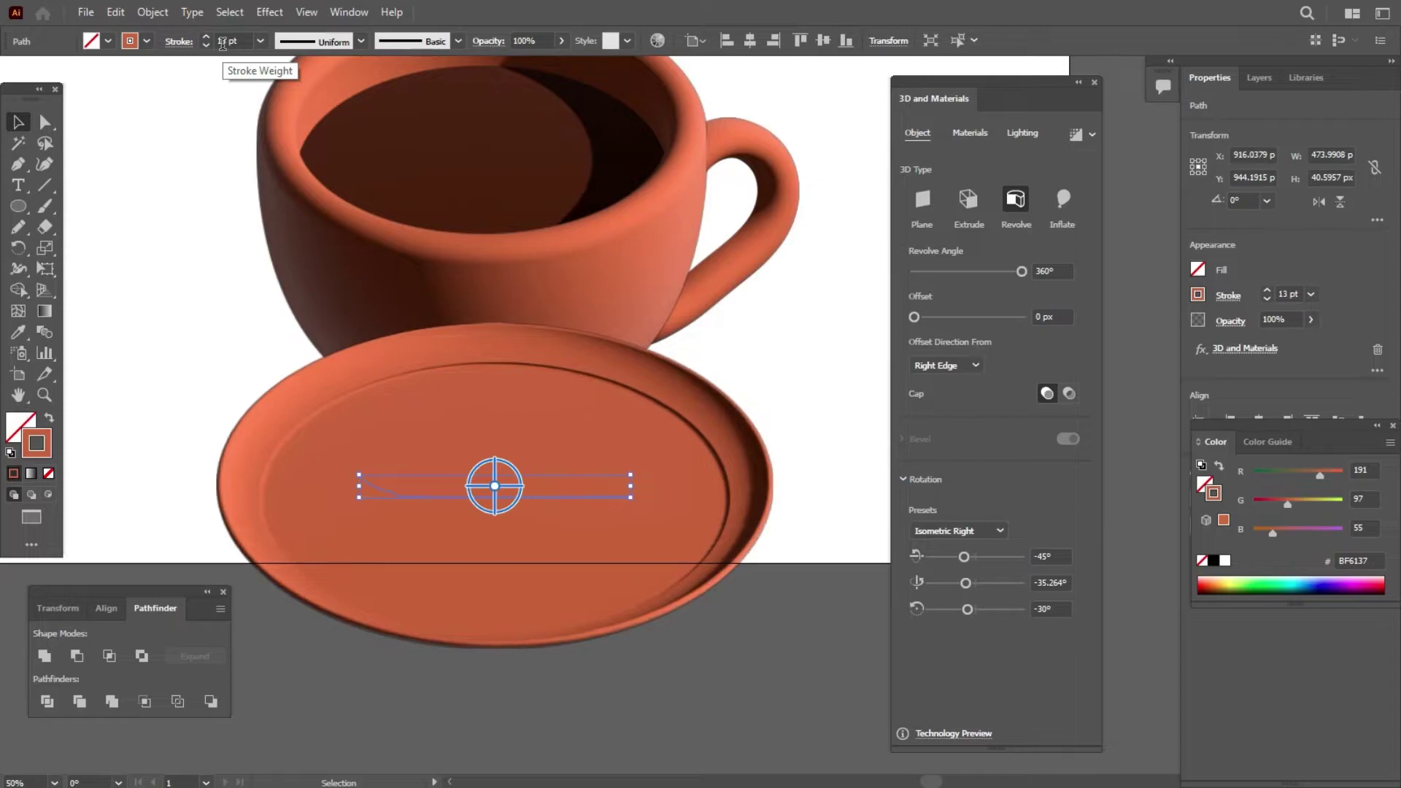
pyautogui.scroll(3, 223, 42)
# Send the saucer behind the cup and move it up beneath the cup.
pyautogui.click(137, 255)
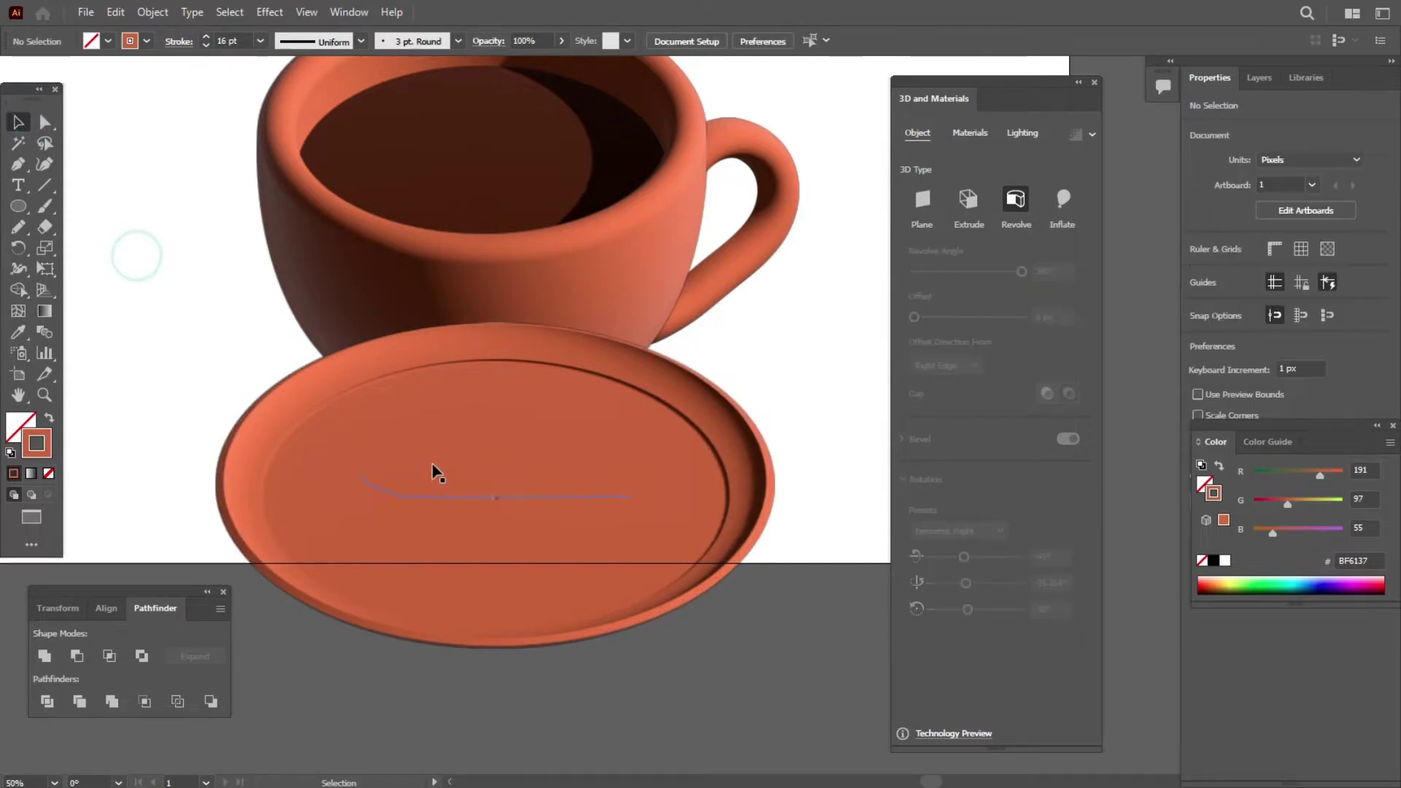
pyautogui.click(435, 496)
pyautogui.rightClick(435, 497)
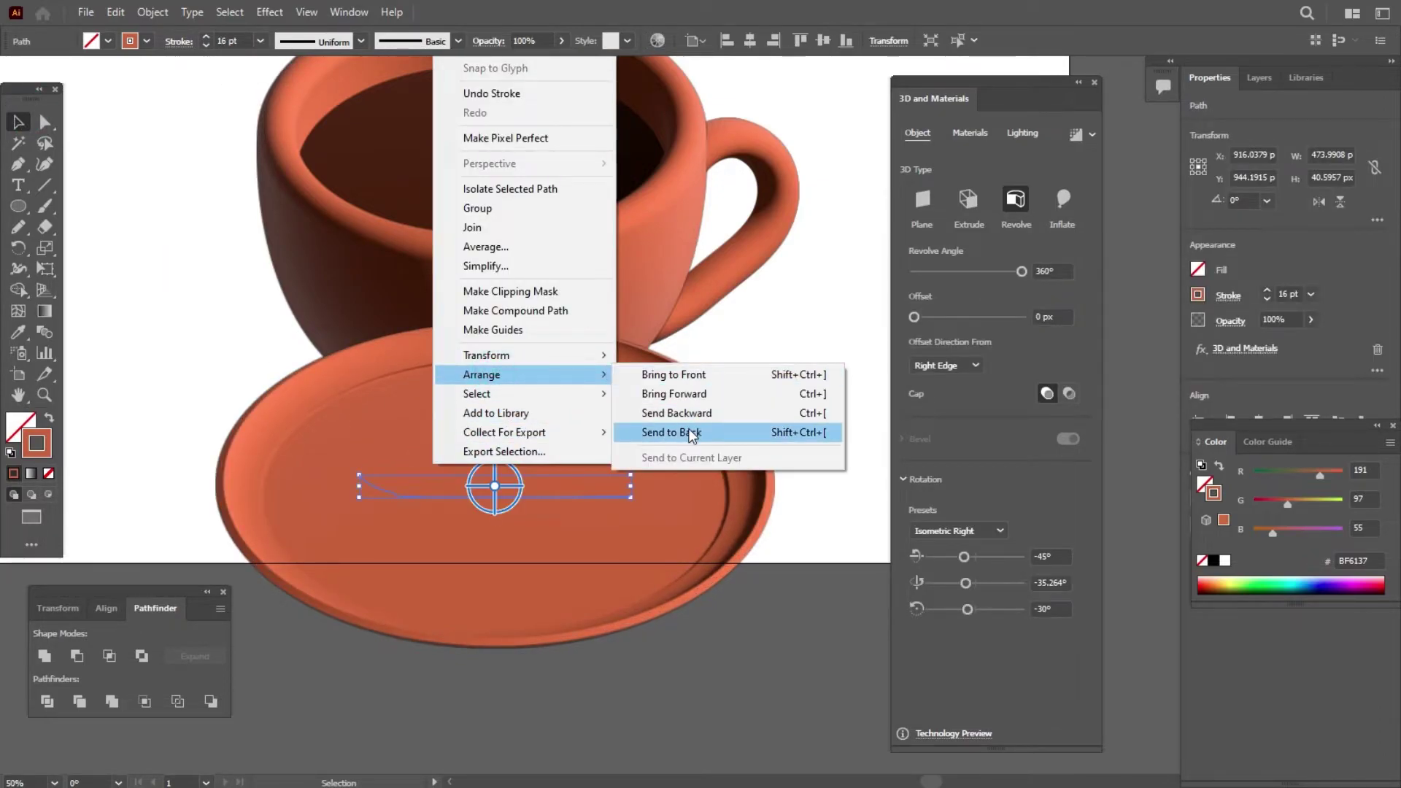
pyautogui.click(692, 434)
pyautogui.moveTo(677, 449); pyautogui.dragTo(660, 425)
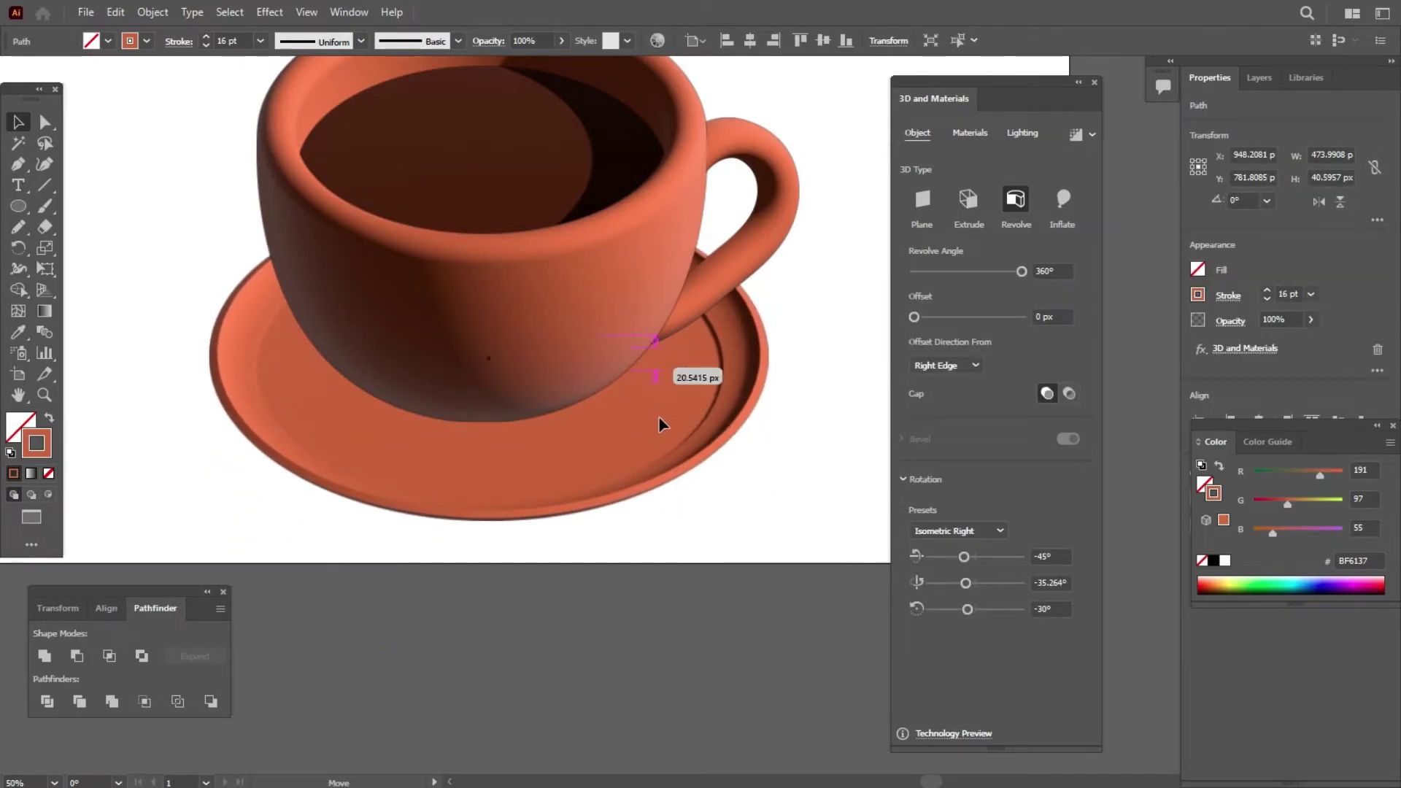
pyautogui.click(794, 538)
pyautogui.scroll(-2, 418, 443)
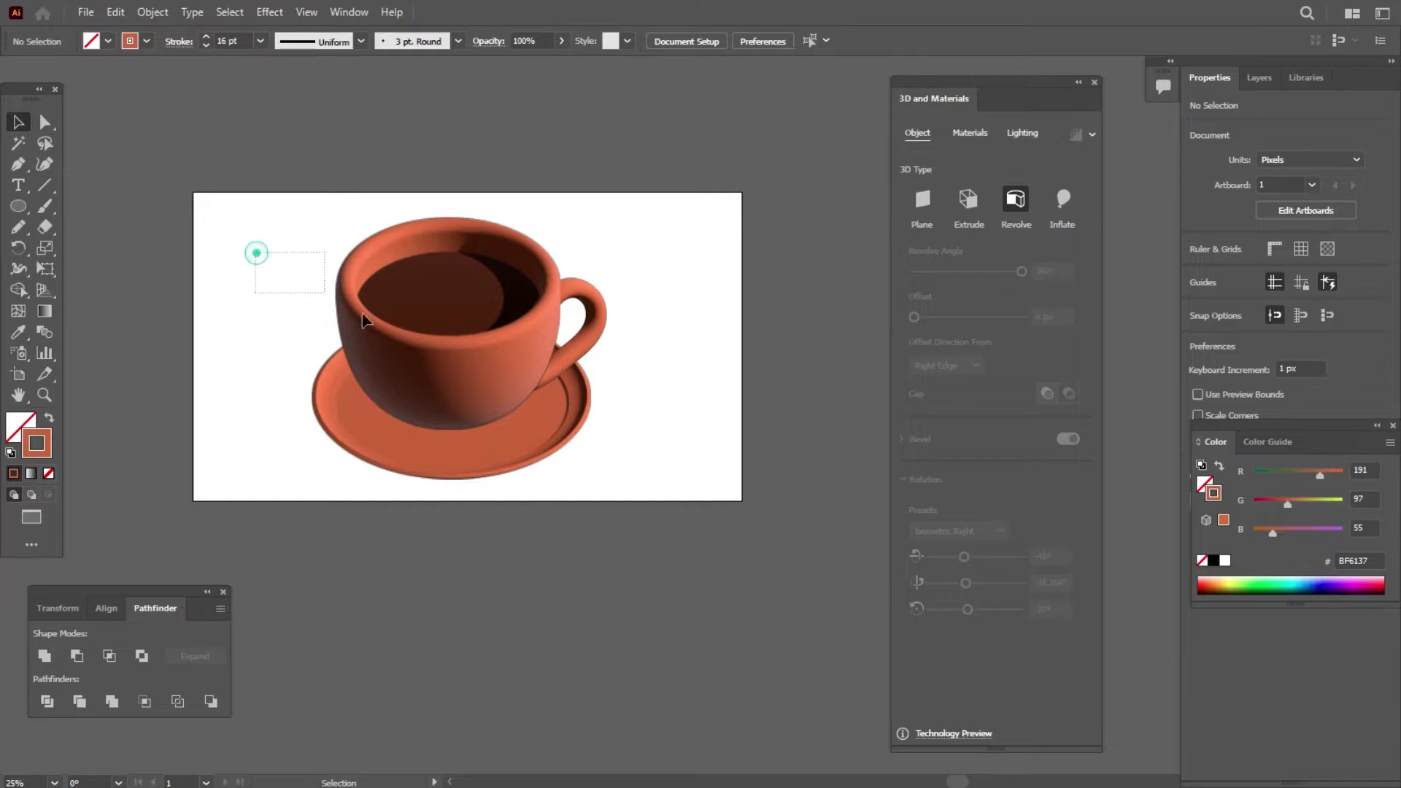
# Shift the cup and saucer together slightly to the left.
pyautogui.moveTo(257, 250); pyautogui.dragTo(566, 441)
pyautogui.moveTo(453, 369); pyautogui.dragTo(458, 375)
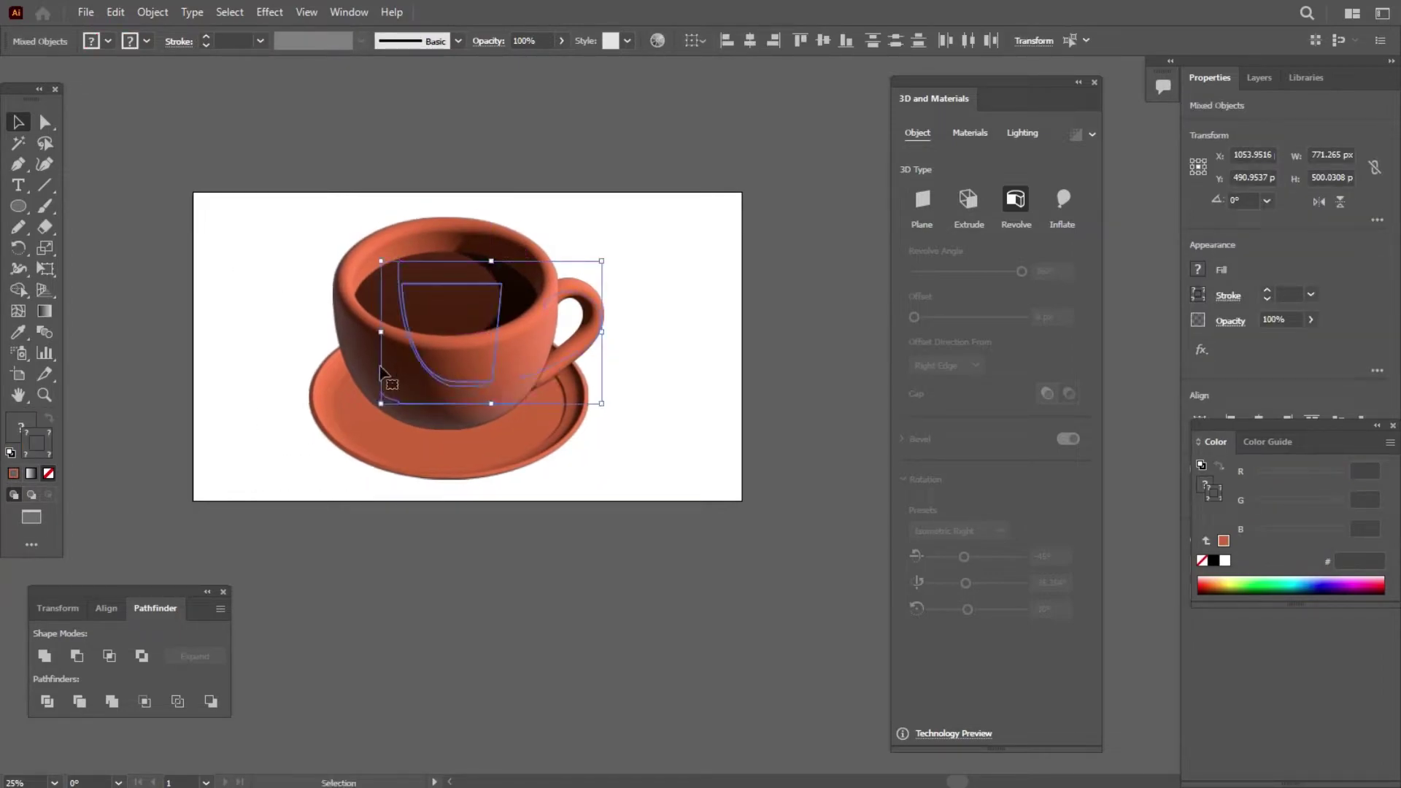
pyautogui.click(264, 359)
pyautogui.scroll(1, 264, 359)
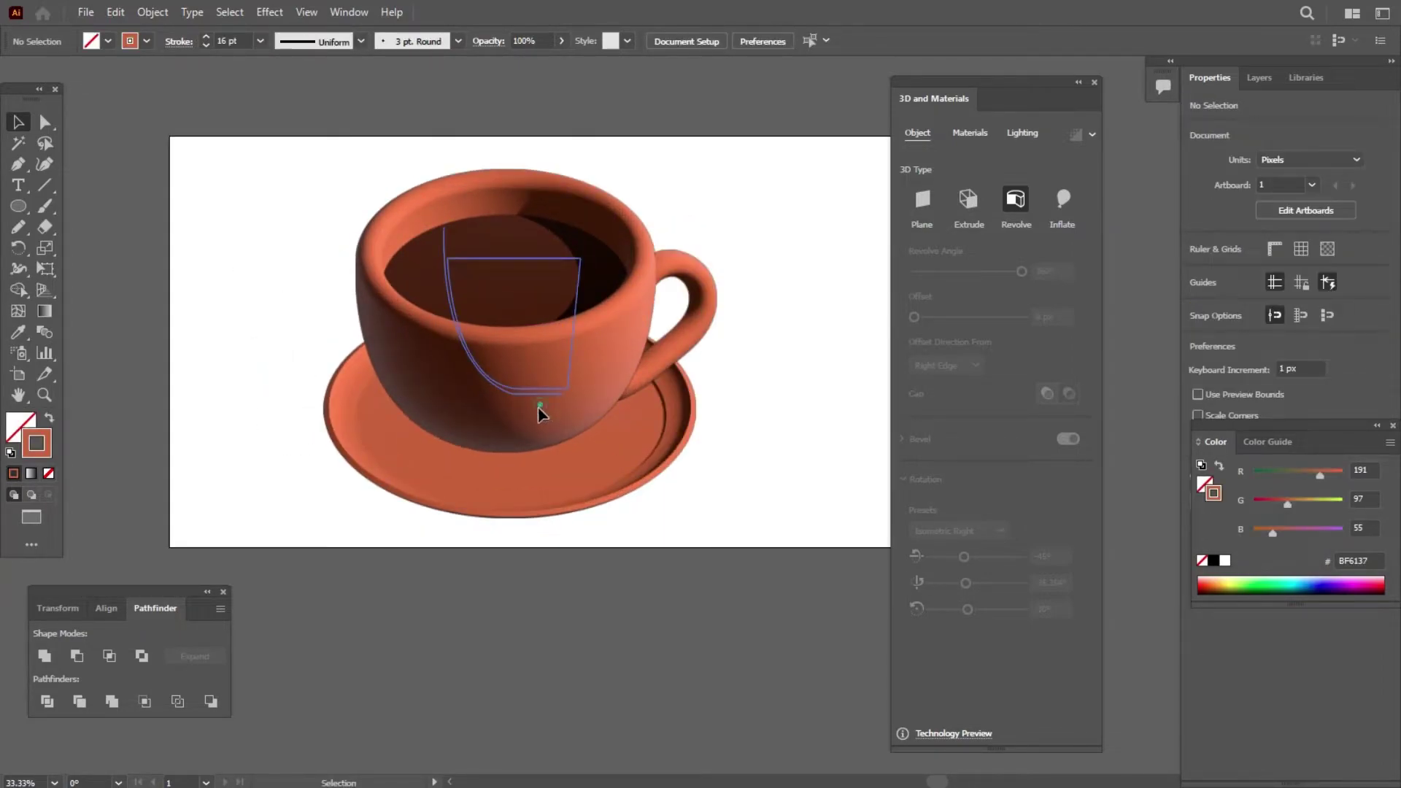
# Move the cup handle path into place on the cup.
pyautogui.click(538, 411)
pyautogui.click(798, 302)
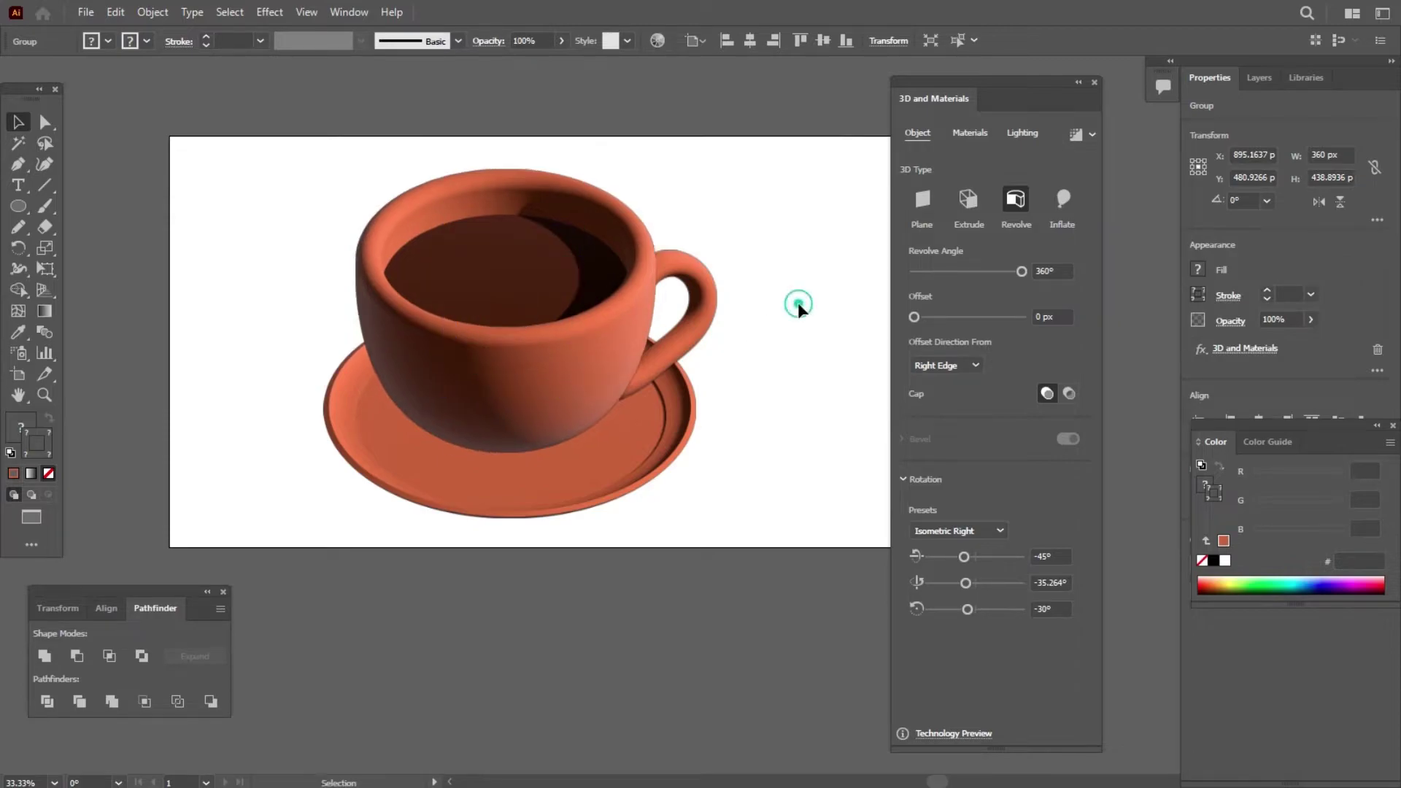
pyautogui.click(556, 391)
pyautogui.moveTo(519, 409); pyautogui.dragTo(750, 315)
pyautogui.click(791, 286)
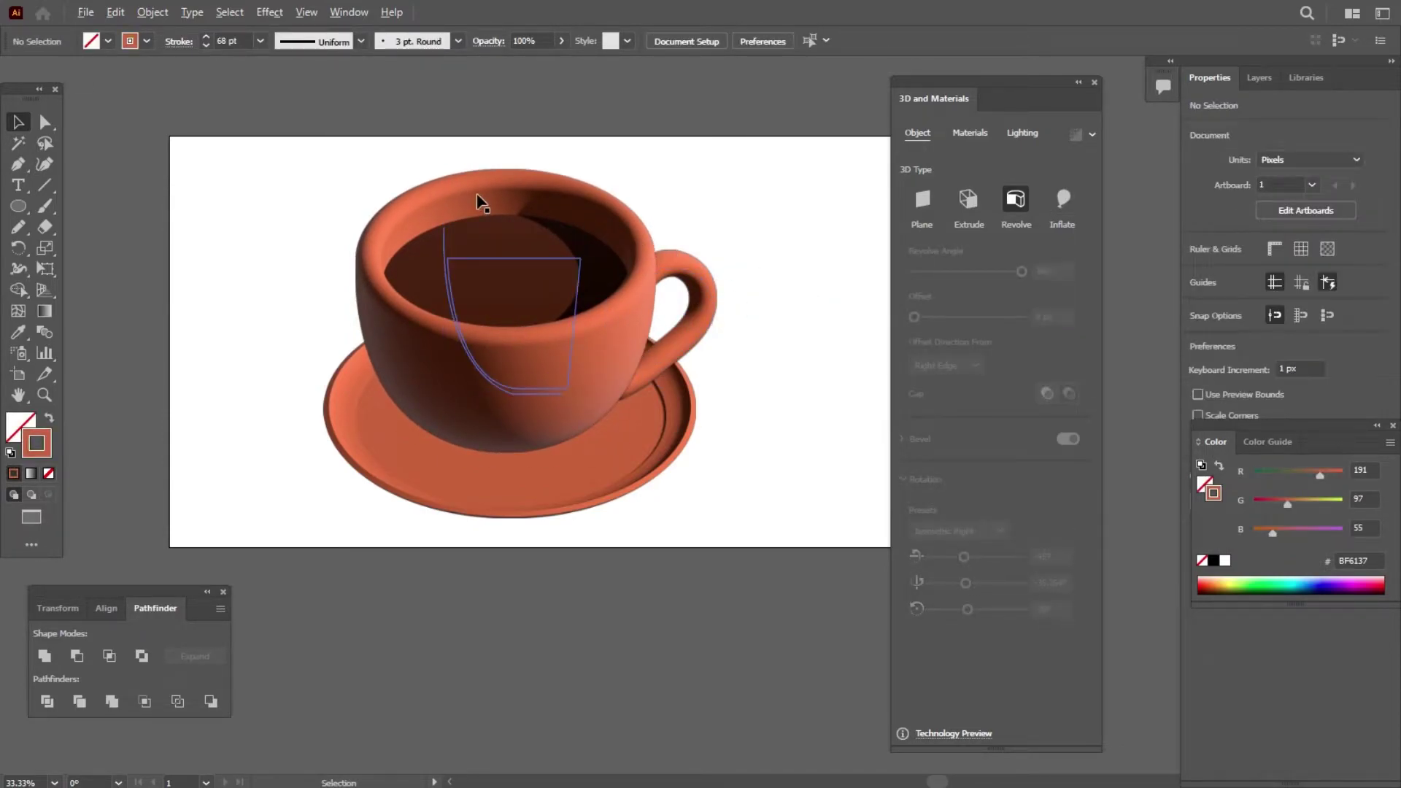
pyautogui.scroll(2, 479, 197)
pyautogui.scroll(-1, 201, 141)
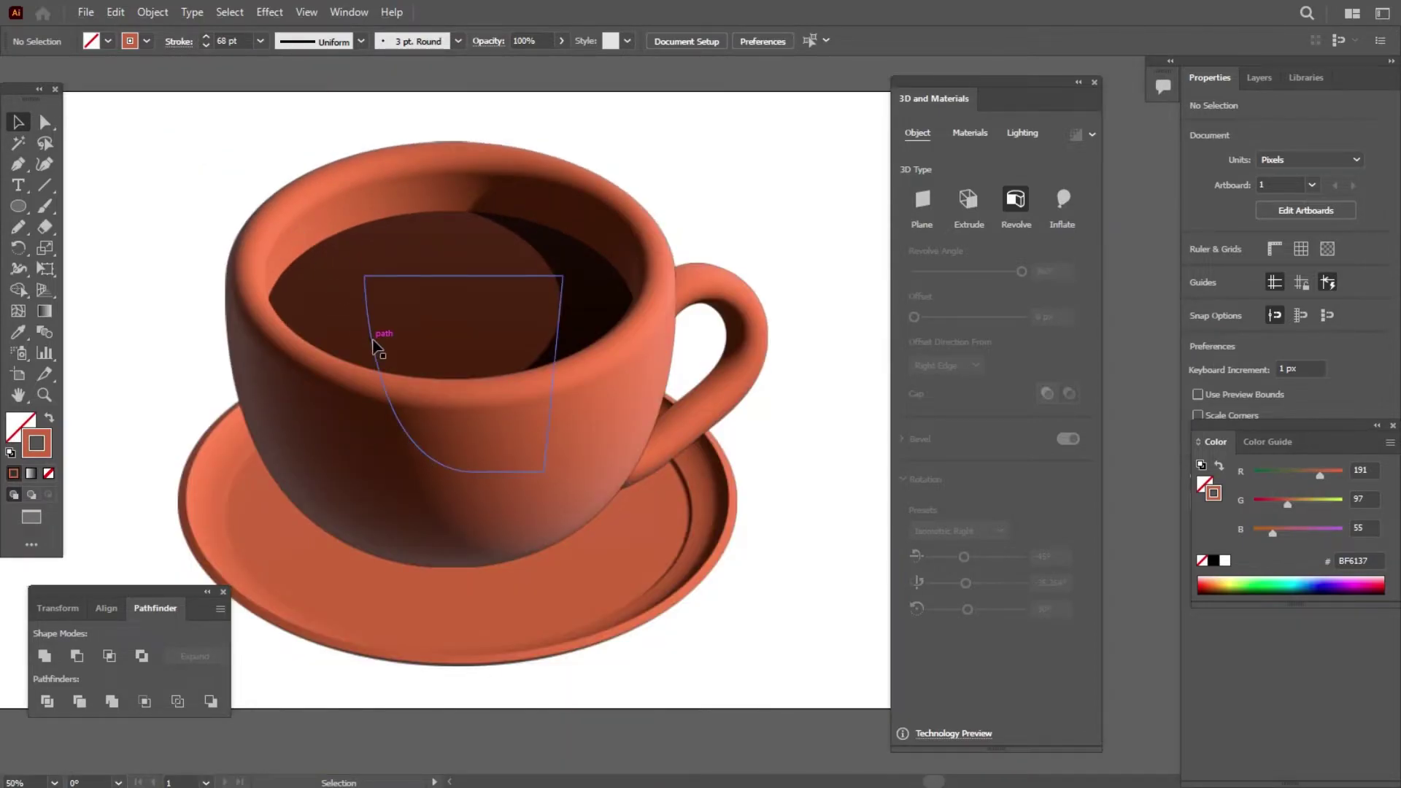
# Sketch a Pencil steam curve rising from the cup, then undo the too-thick stroke.
pyautogui.click(18, 227)
pyautogui.scroll(-1, 121, 340)
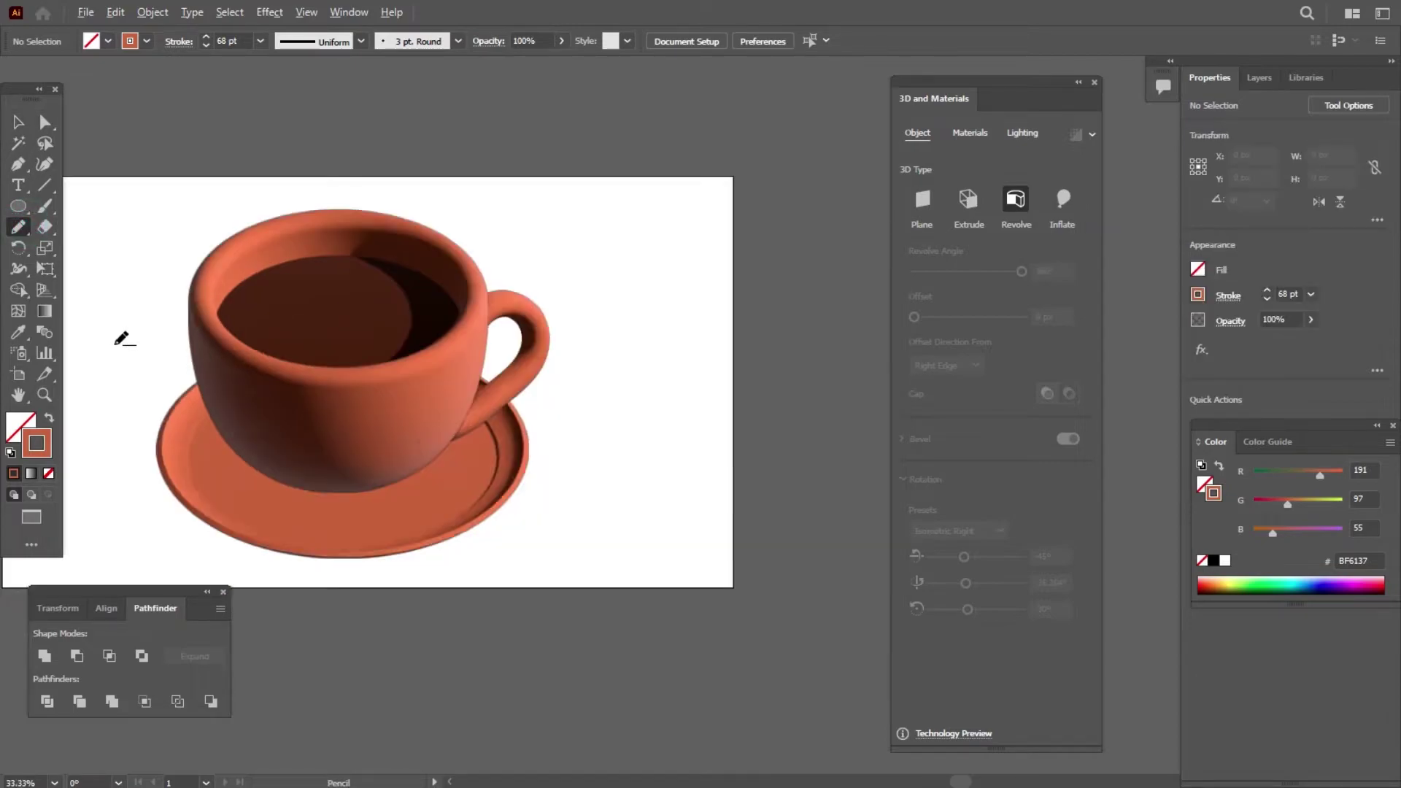
pyautogui.scroll(1, 122, 340)
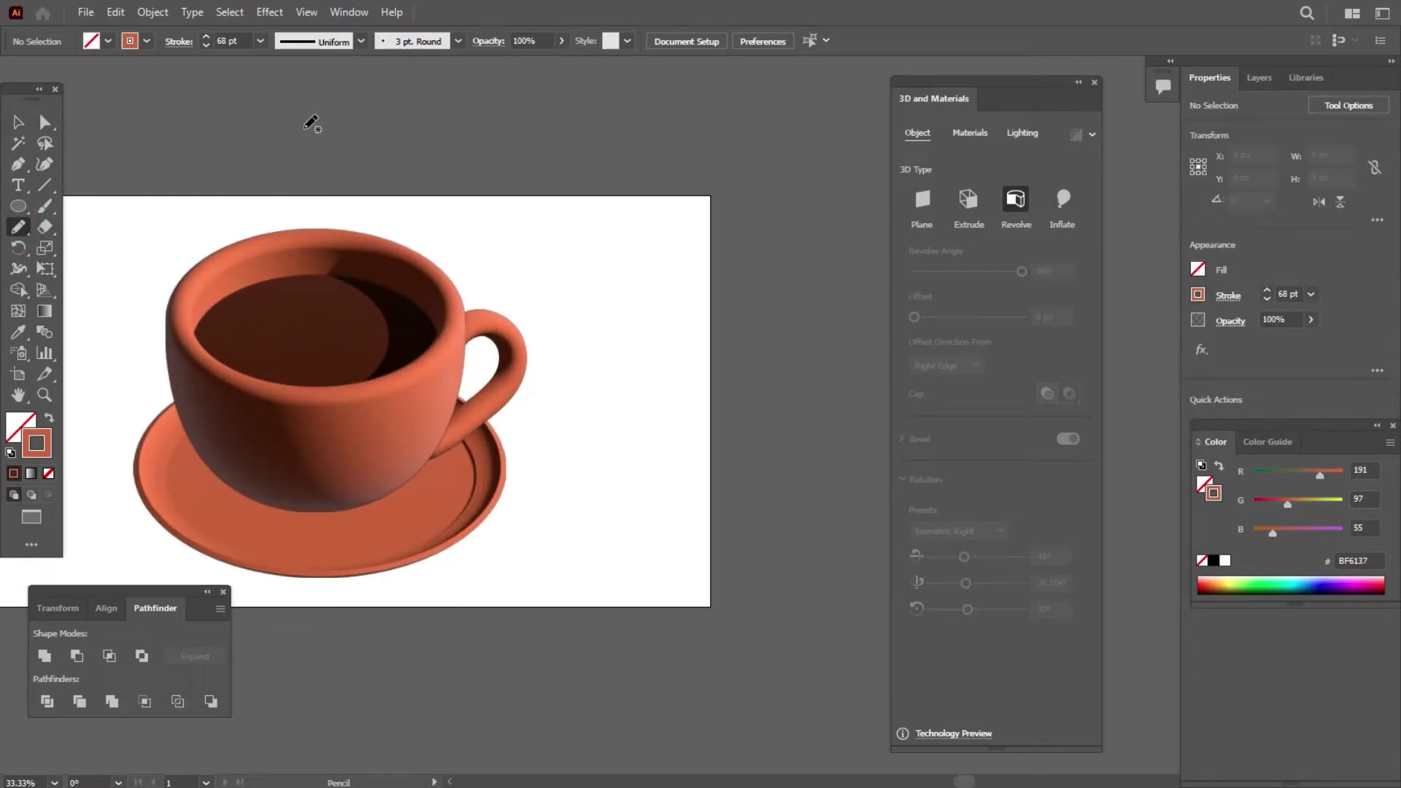
pyautogui.moveTo(301, 115); pyautogui.dragTo(284, 165)
pyautogui.moveTo(315, 231); pyautogui.dragTo(277, 310)
pyautogui.hotkey('ctrl', 'z')
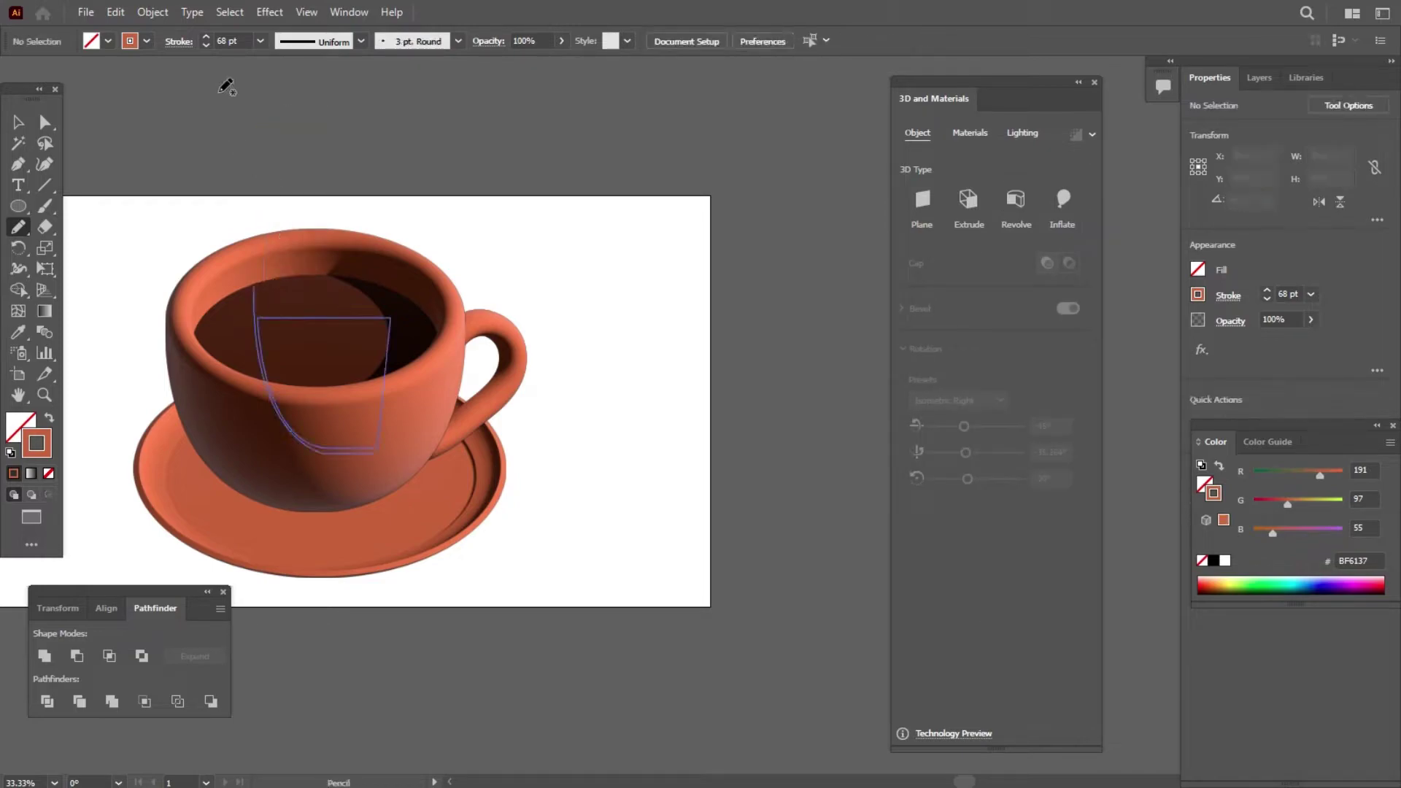
# Set the stroke weight to 1 pt and sketch a thin steam wisp, then undo it.
pyautogui.click(260, 41)
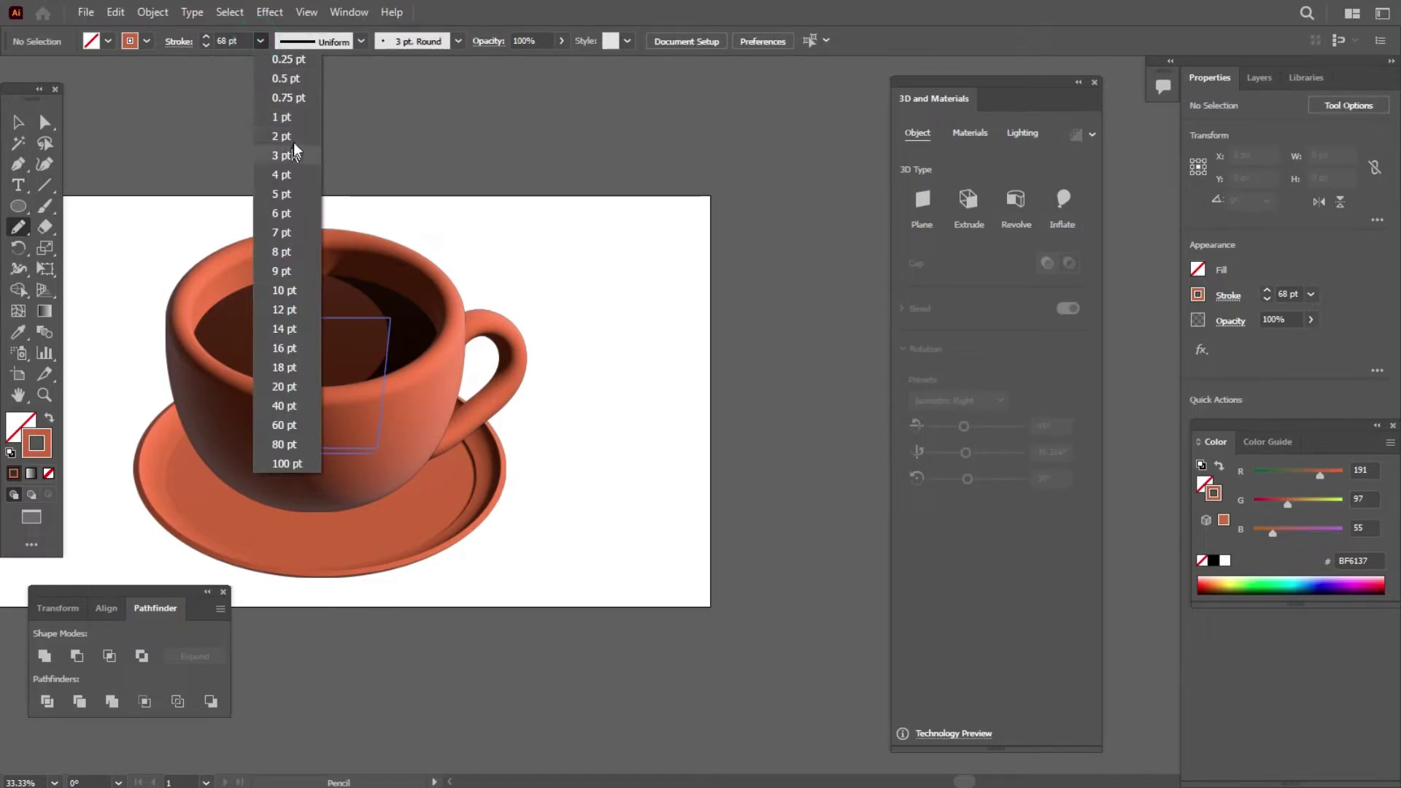
pyautogui.click(295, 121)
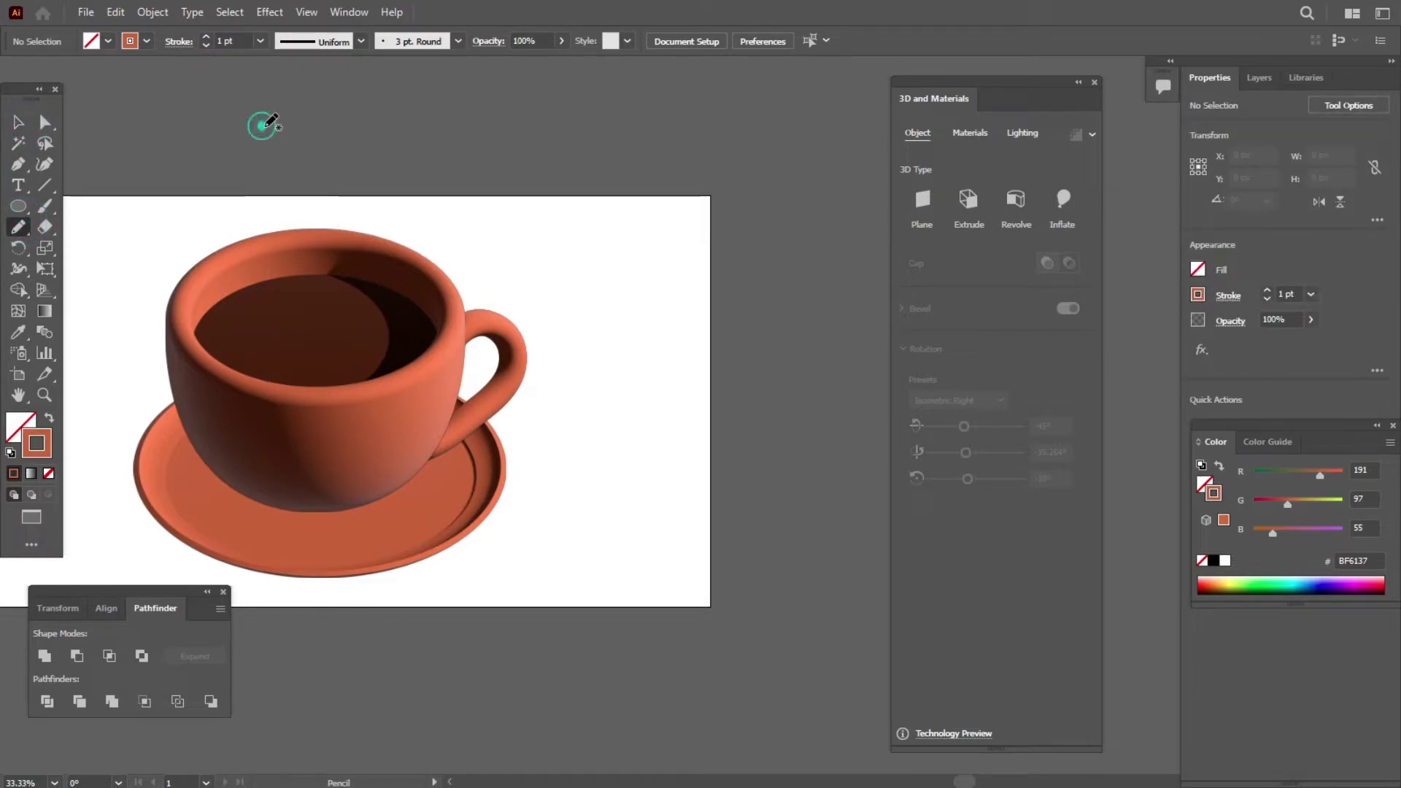
pyautogui.moveTo(263, 127); pyautogui.dragTo(280, 193)
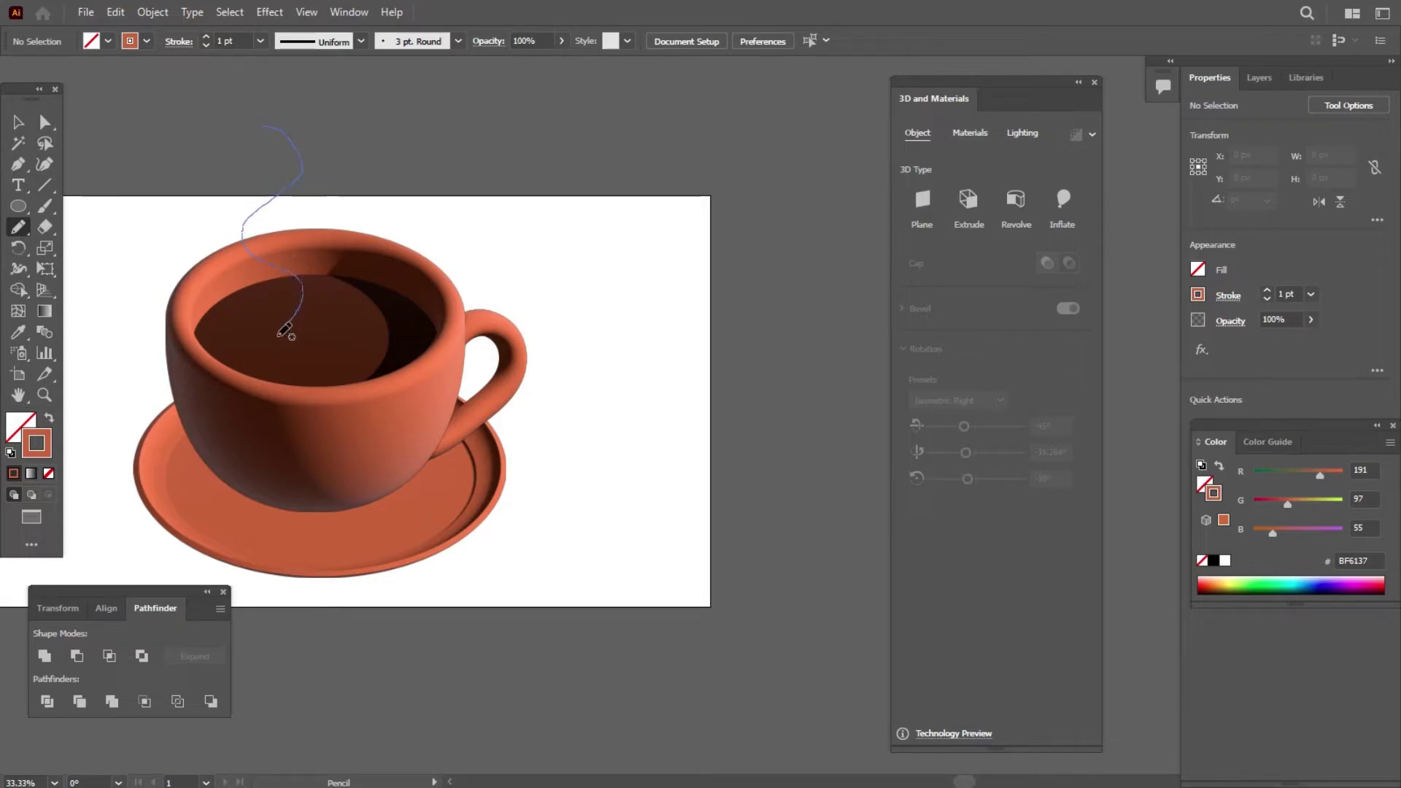
pyautogui.moveTo(275, 256); pyautogui.dragTo(288, 314)
pyautogui.hotkey('ctrl', 'z')
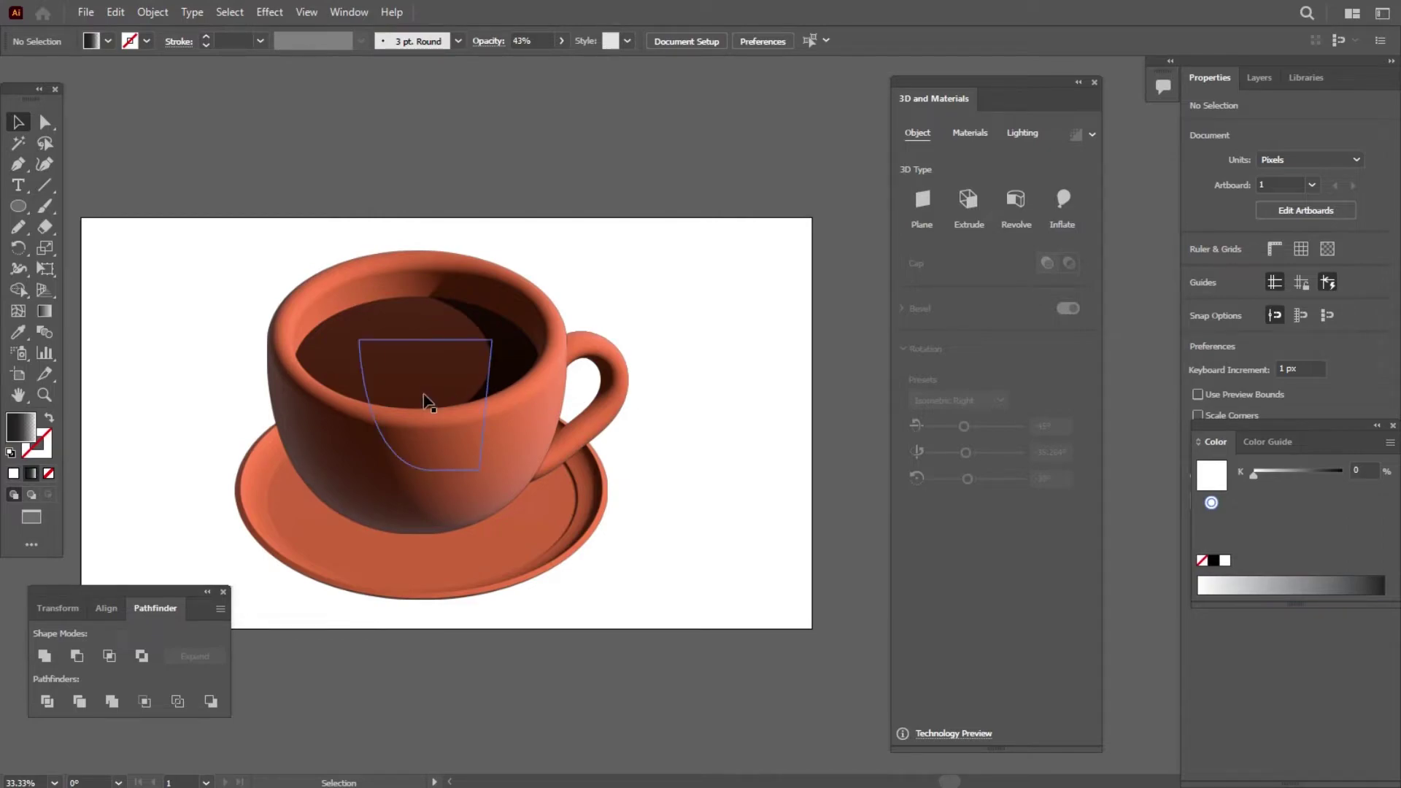
# Render the cup body and the saucer with ray-traced shading.
pyautogui.click(424, 395)
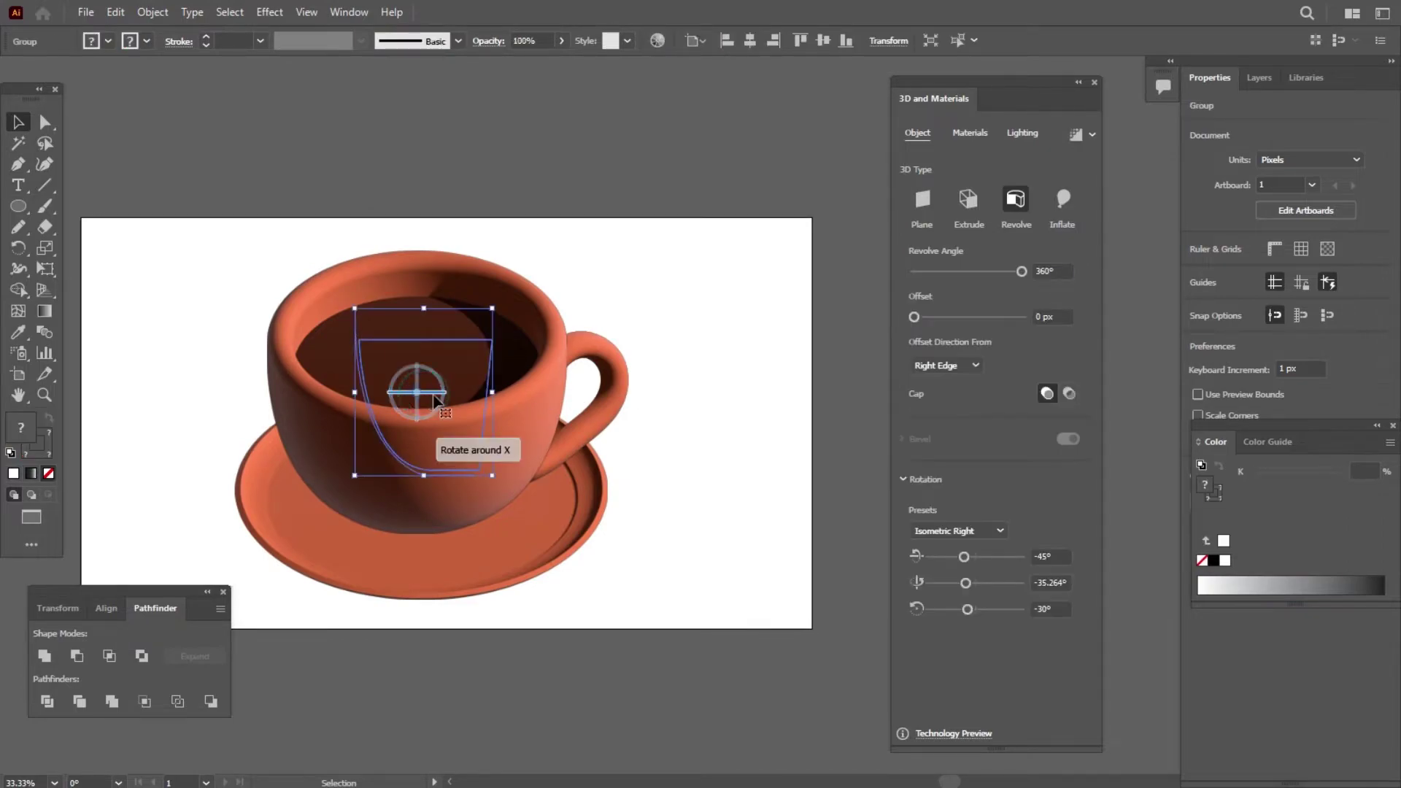
pyautogui.click(1079, 133)
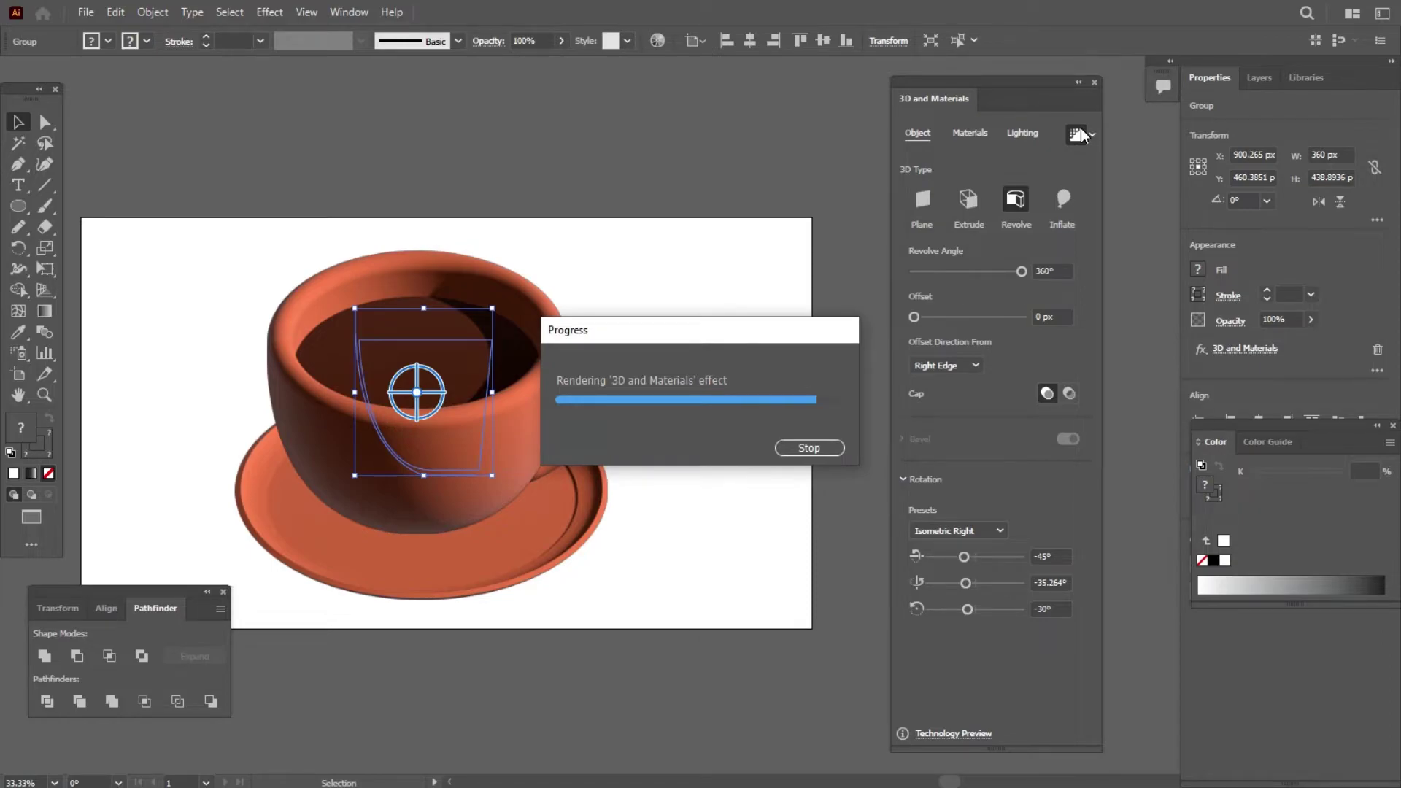
pyautogui.click(699, 499)
pyautogui.click(577, 524)
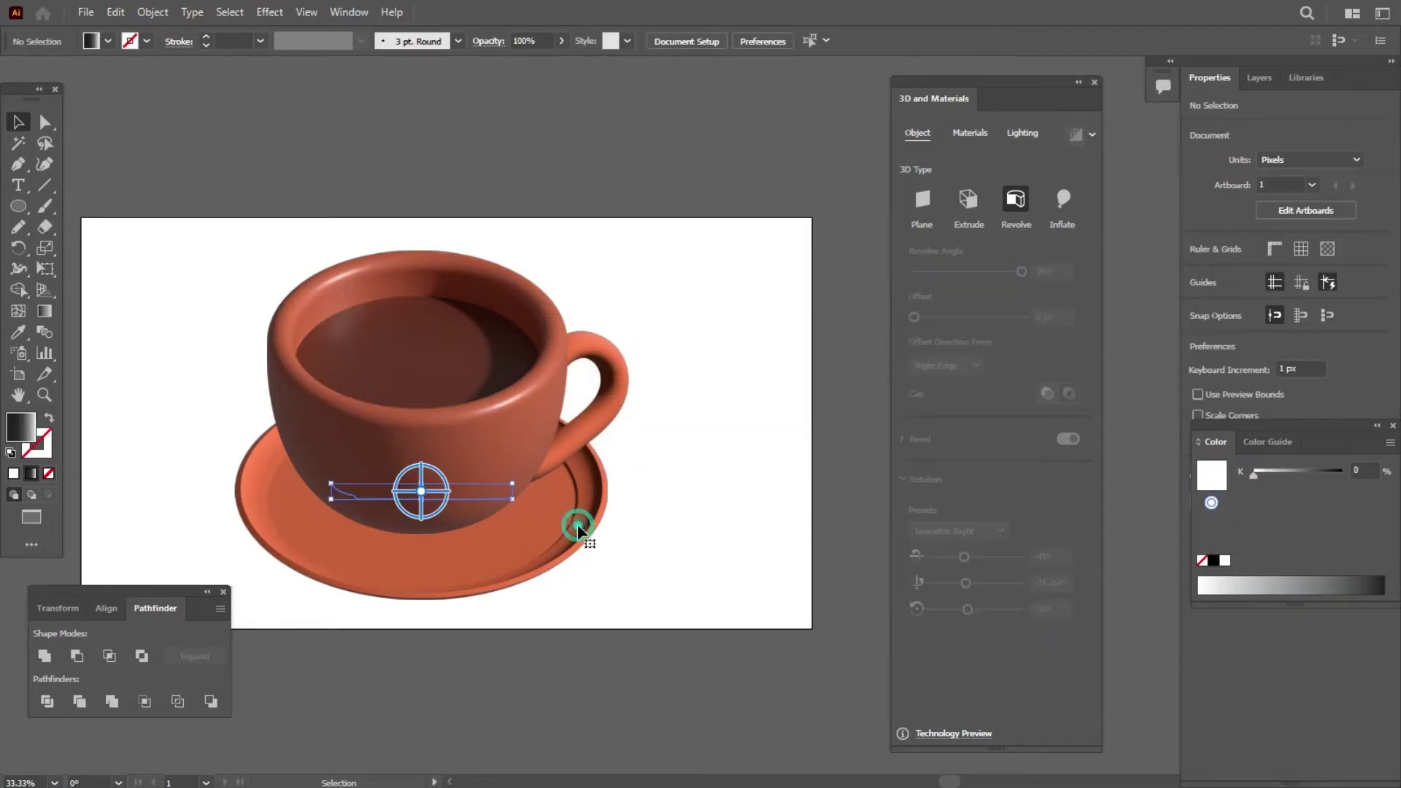
pyautogui.click(1075, 135)
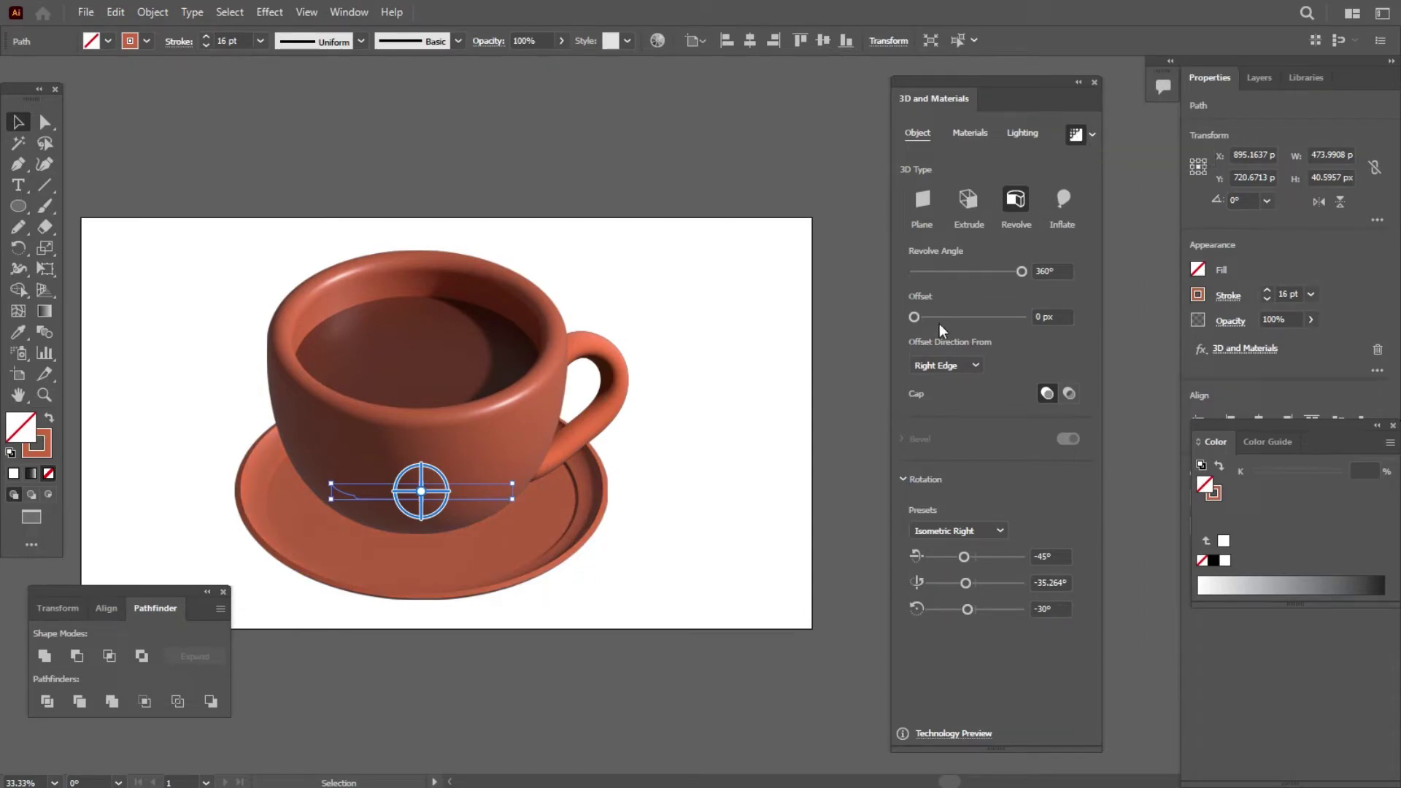
# Nudge the saucer up-left under the cup and ray-trace the handle.
pyautogui.click(716, 462)
pyautogui.moveTo(490, 572); pyautogui.dragTo(477, 558)
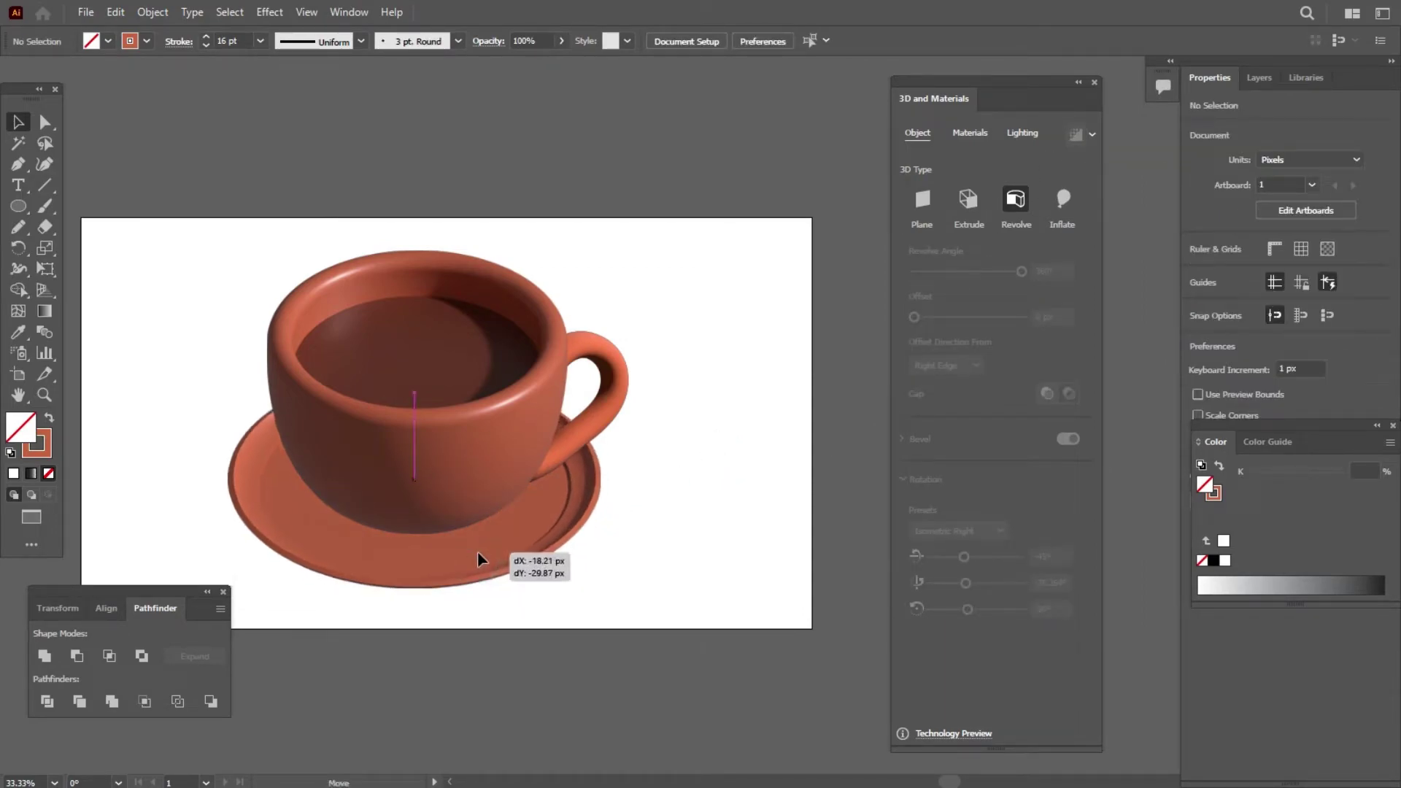
pyautogui.click(733, 489)
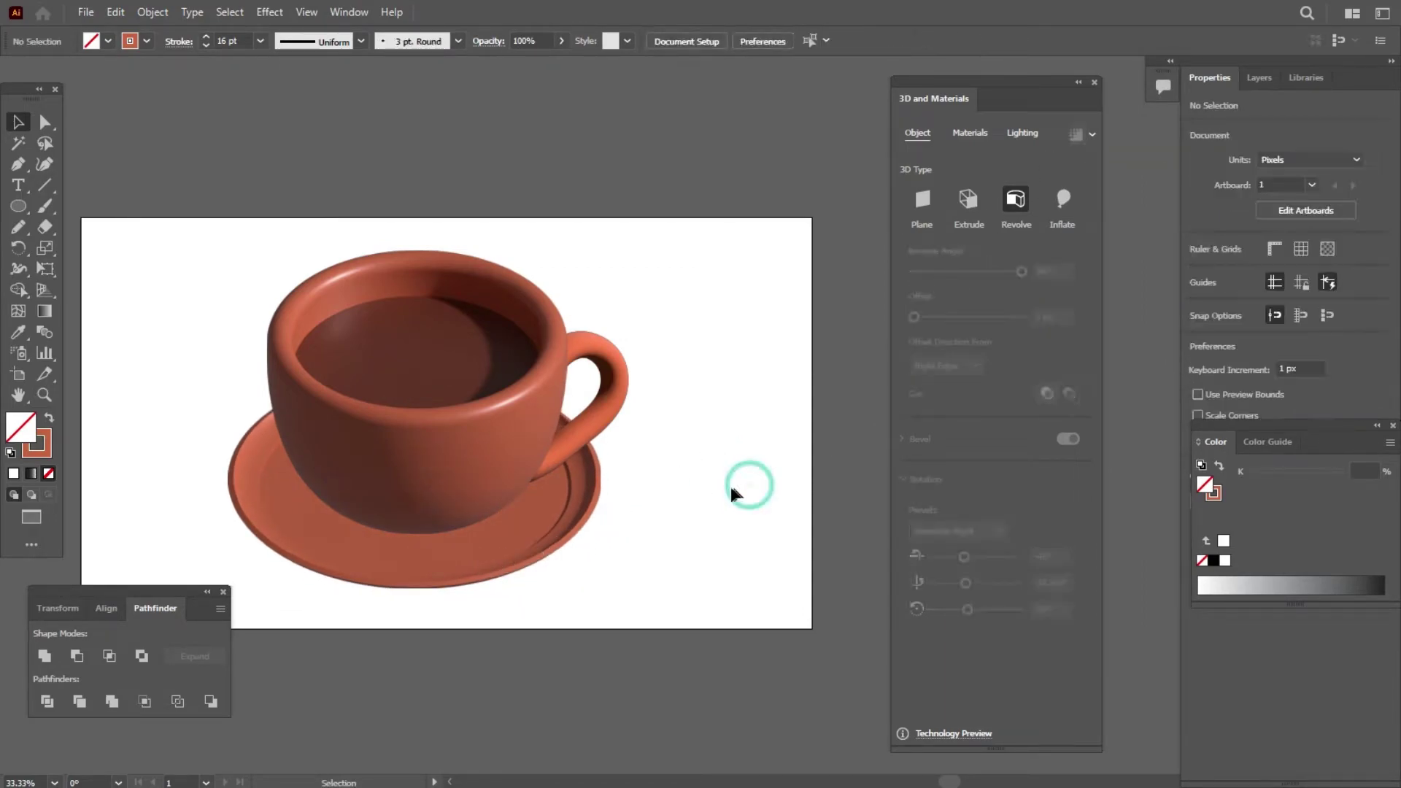
pyautogui.click(587, 424)
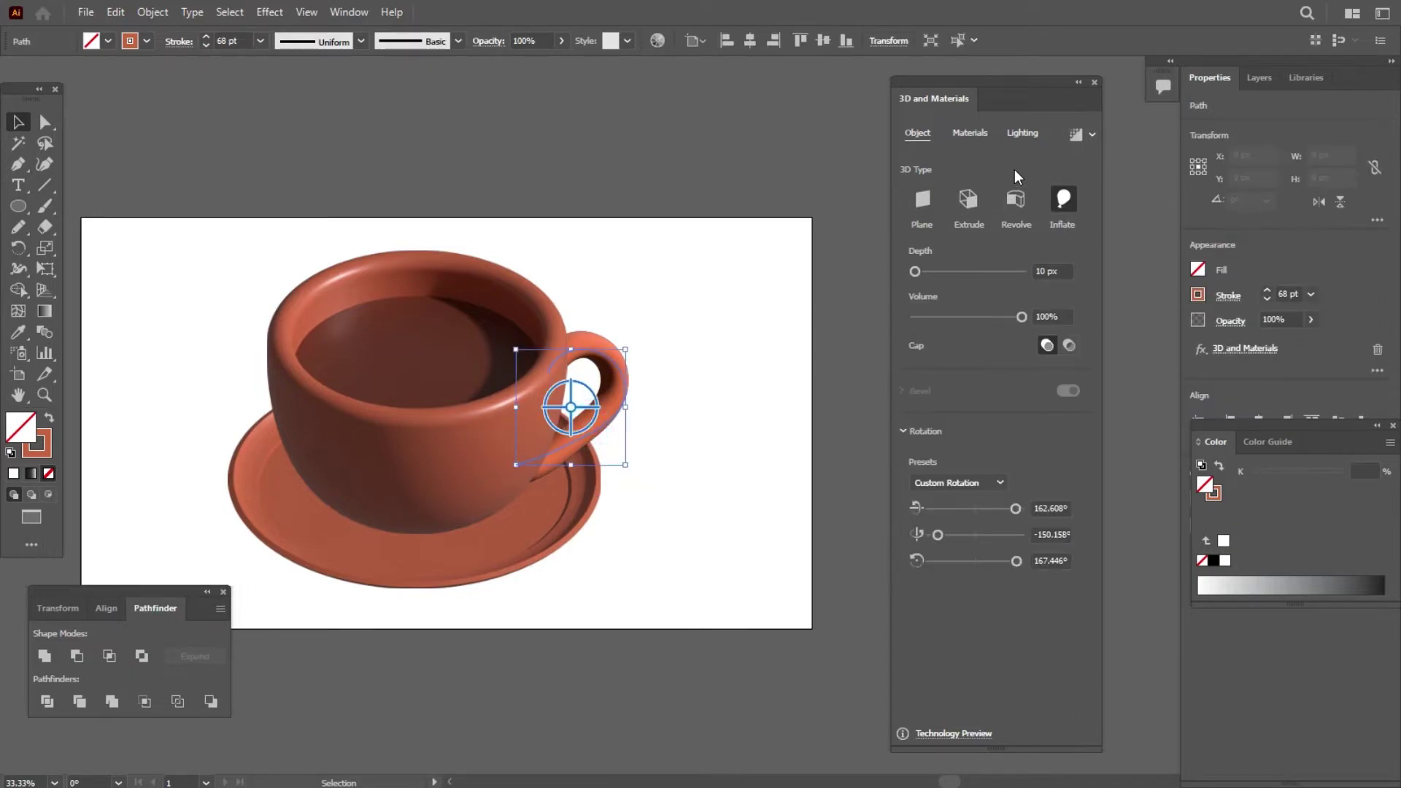
pyautogui.click(1070, 134)
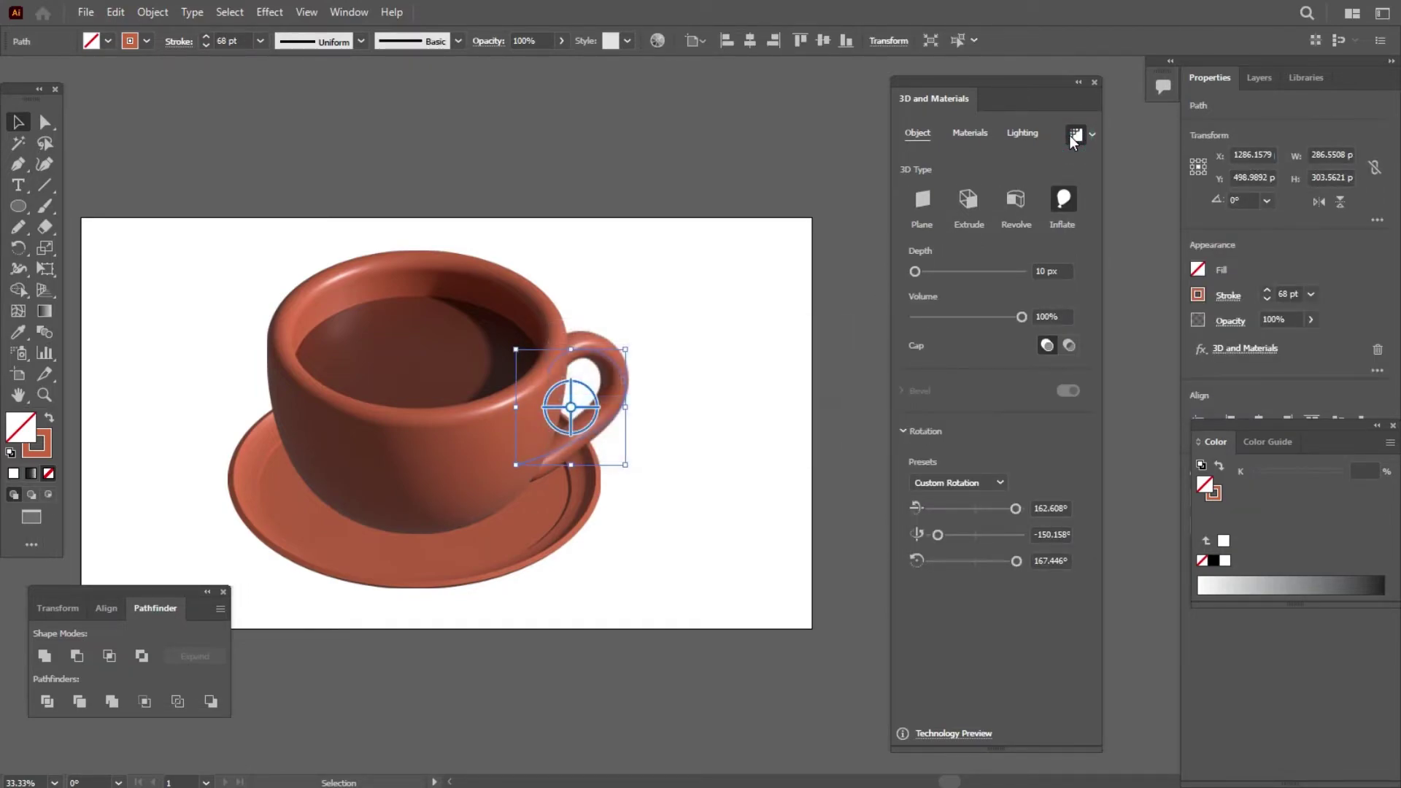
pyautogui.click(721, 352)
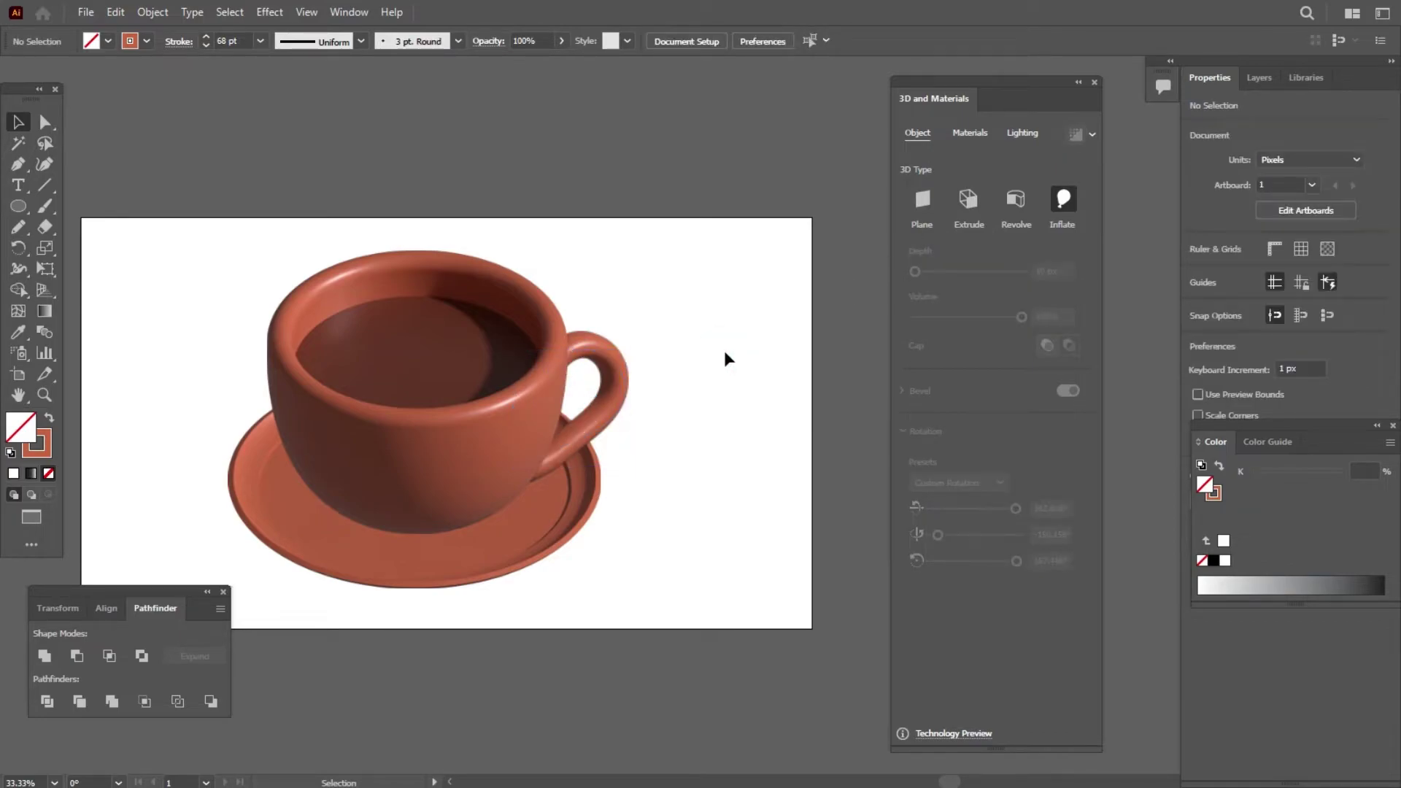
# Sketch a closed S-curved steam wisp with the Pencil, rising from the coffee and back.
pyautogui.press('a')
pyautogui.scroll(1, 219, 321)
pyautogui.press('n')
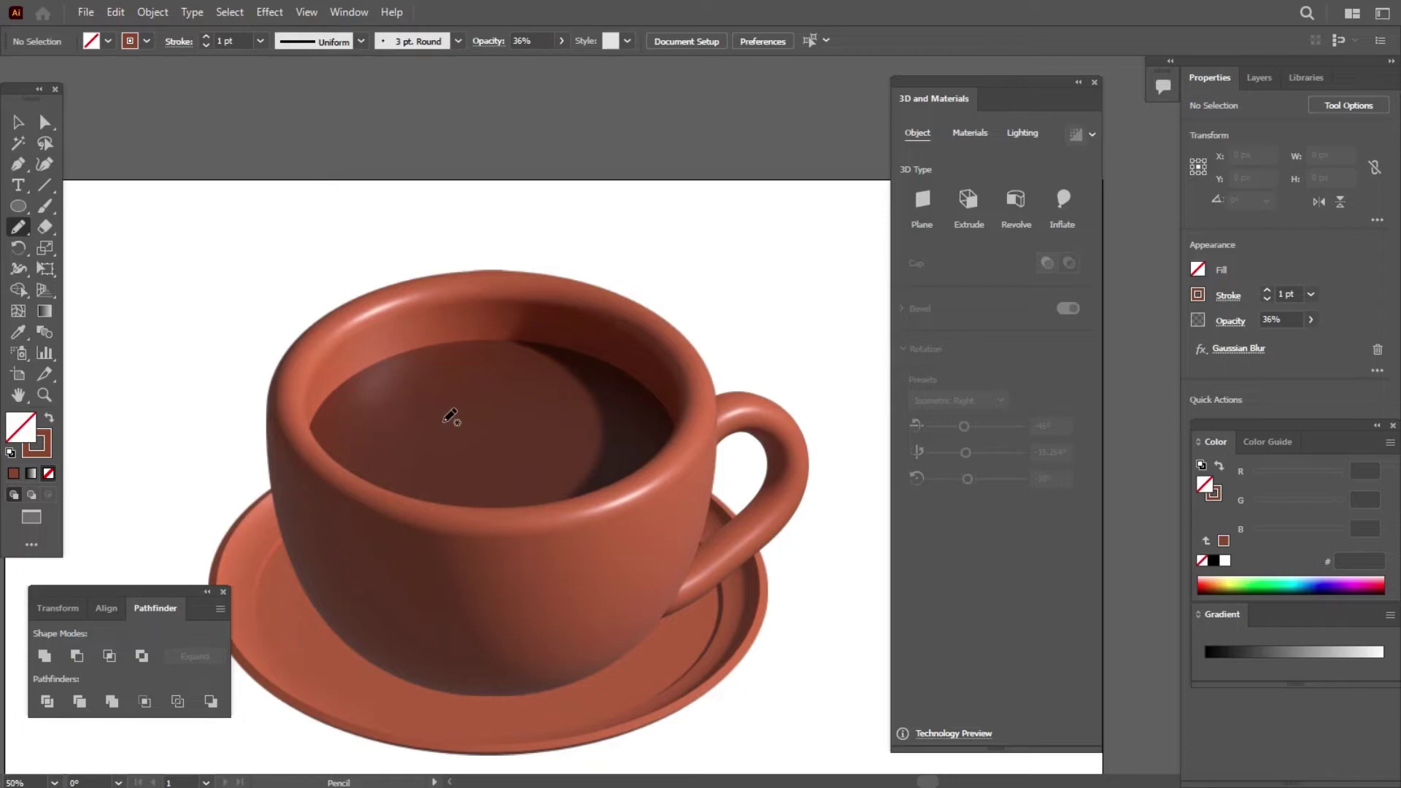
pyautogui.scroll(-1, 441, 417)
pyautogui.scroll(1, 467, 401)
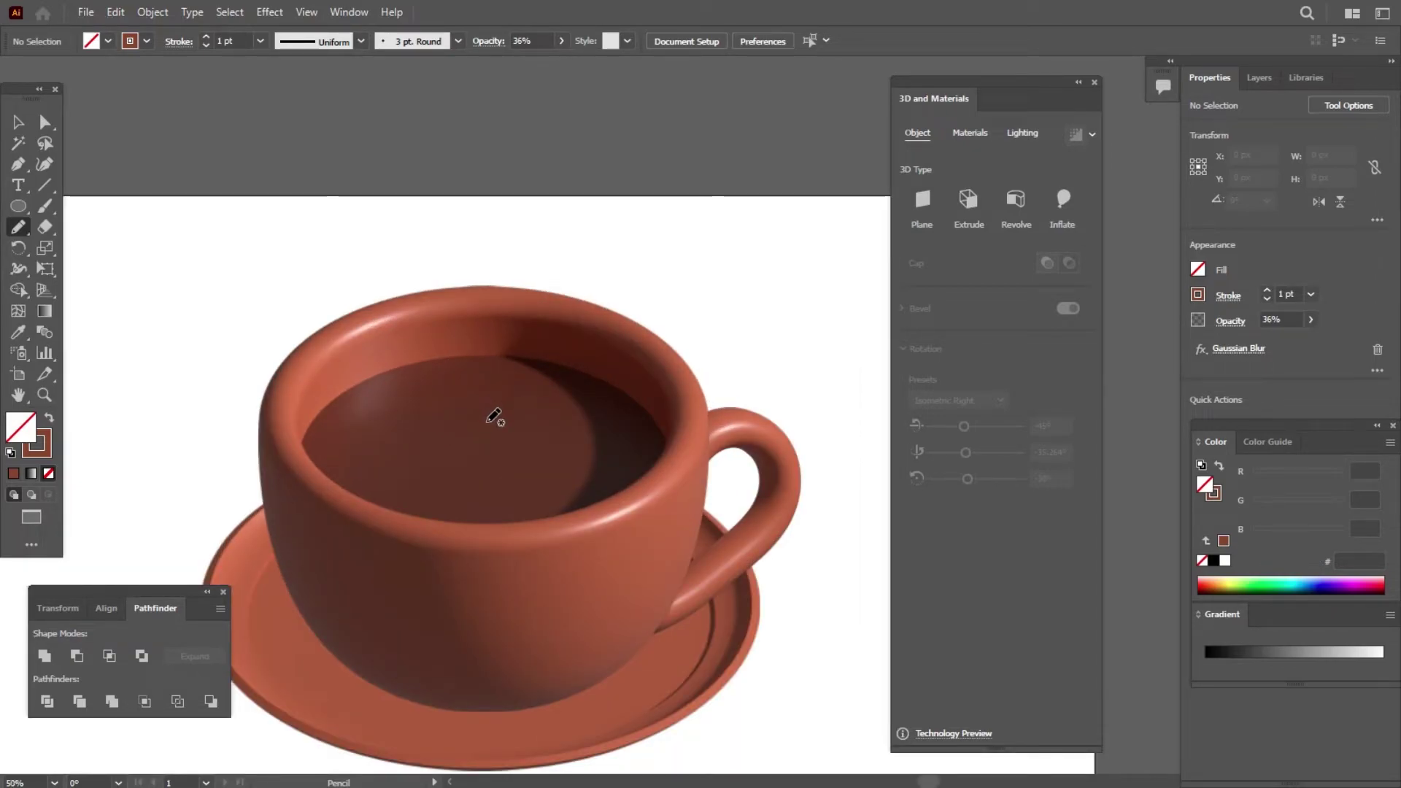
pyautogui.moveTo(486, 419); pyautogui.dragTo(412, 341)
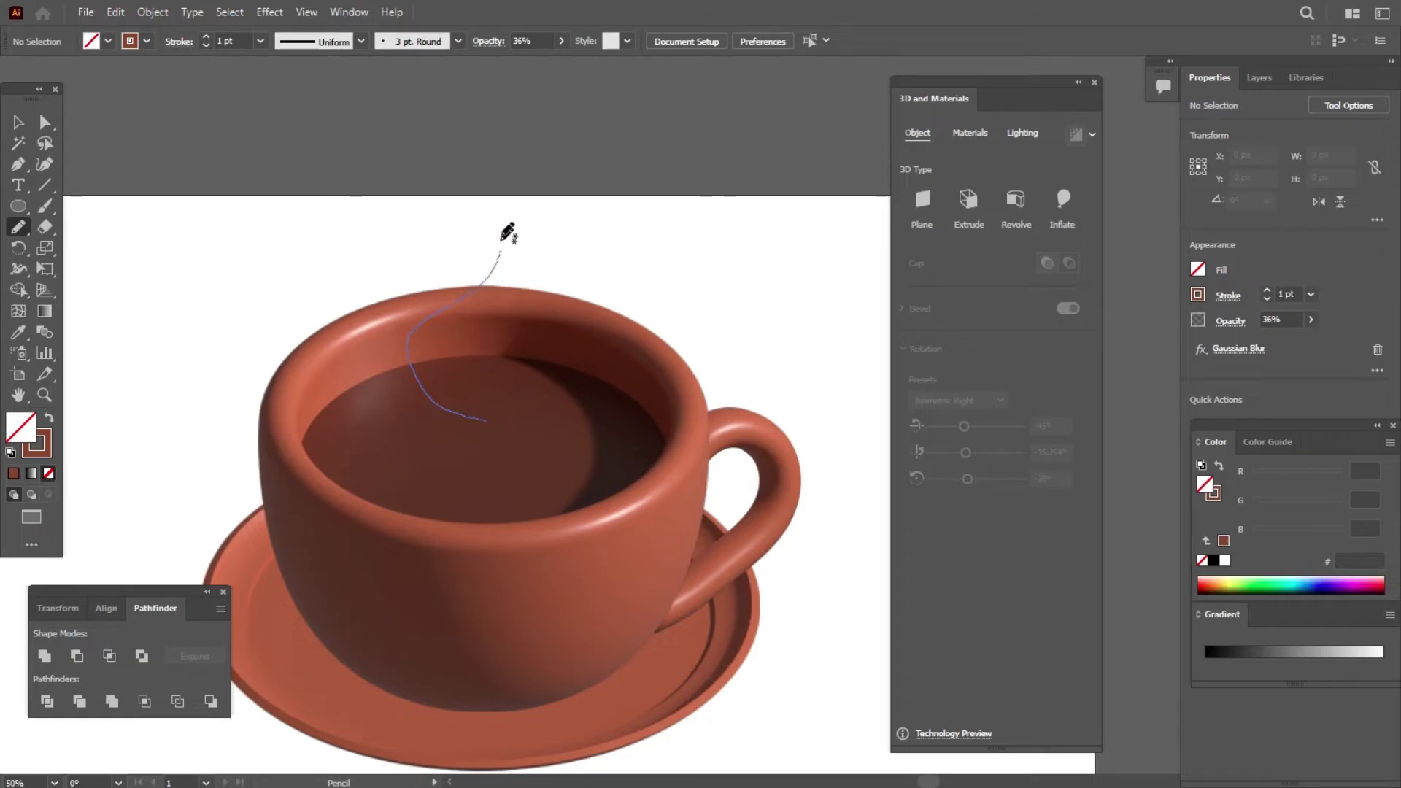
pyautogui.moveTo(508, 232); pyautogui.dragTo(437, 156)
pyautogui.moveTo(541, 196); pyautogui.dragTo(552, 216)
pyautogui.moveTo(568, 263)
pyautogui.mouseDown()
pyautogui.moveTo(544, 293)
pyautogui.moveTo(484, 319)
pyautogui.mouseUp()
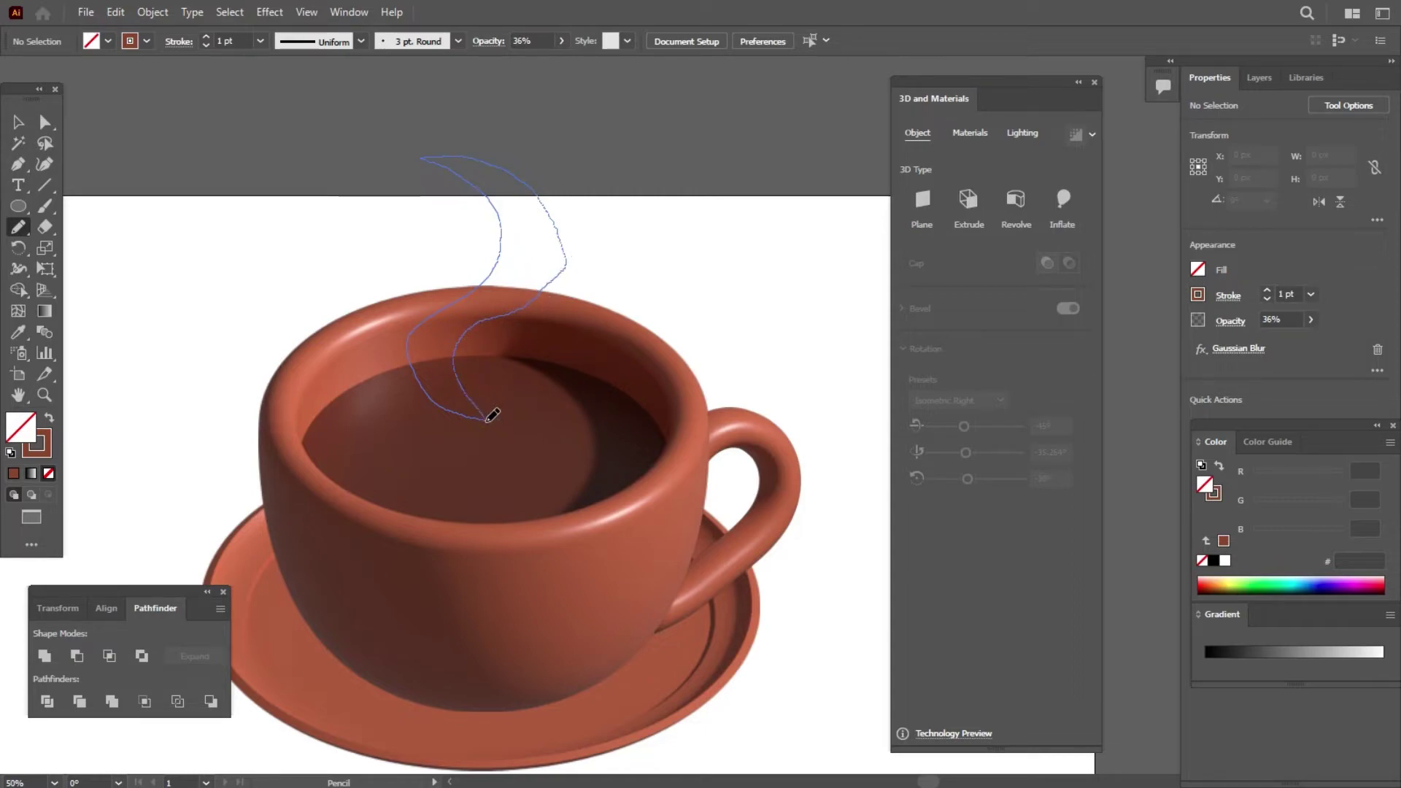
pyautogui.moveTo(481, 400); pyautogui.dragTo(489, 412)
pyautogui.click(17, 125)
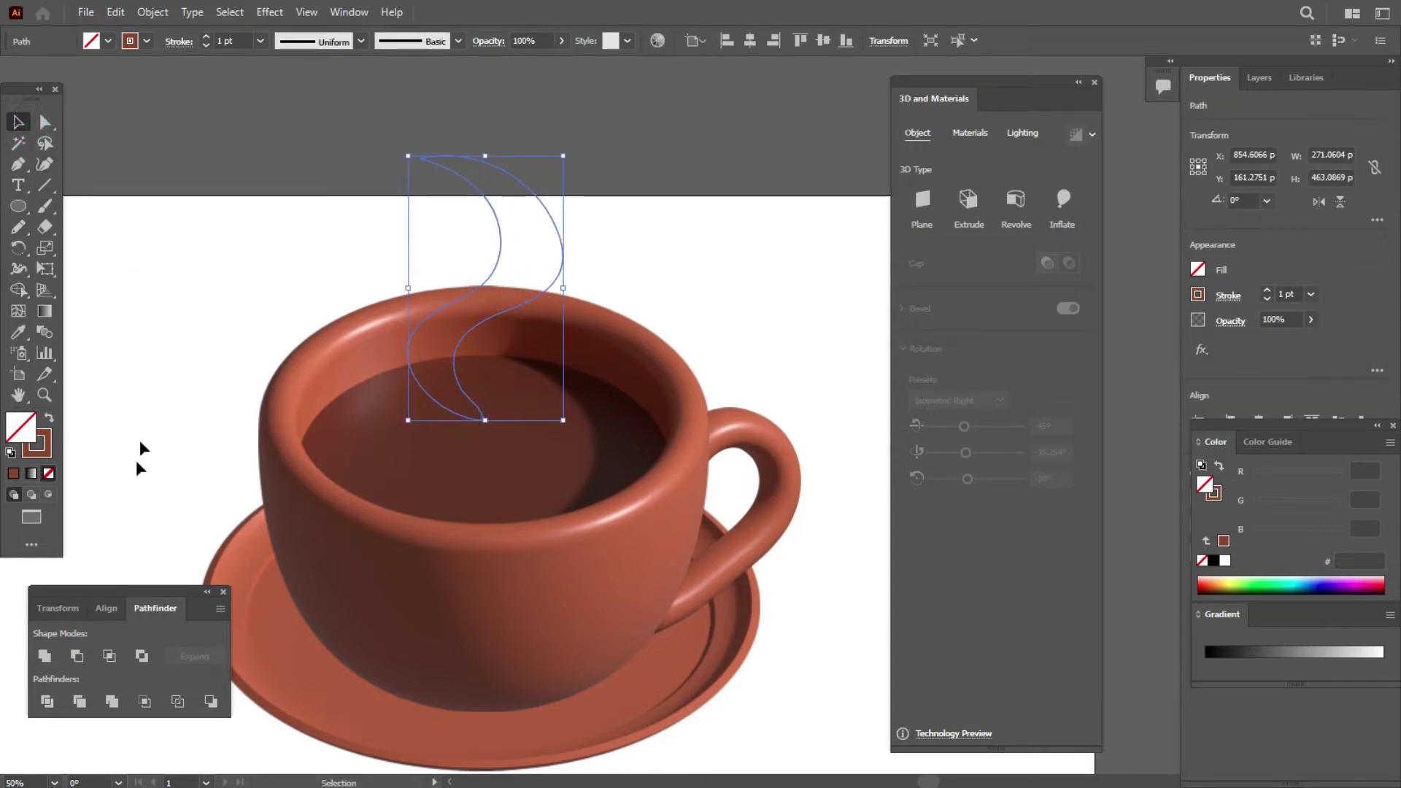
# Fill the steam wisp with a black-to-white gradient and set its stroke to None.
pyautogui.click(38, 474)
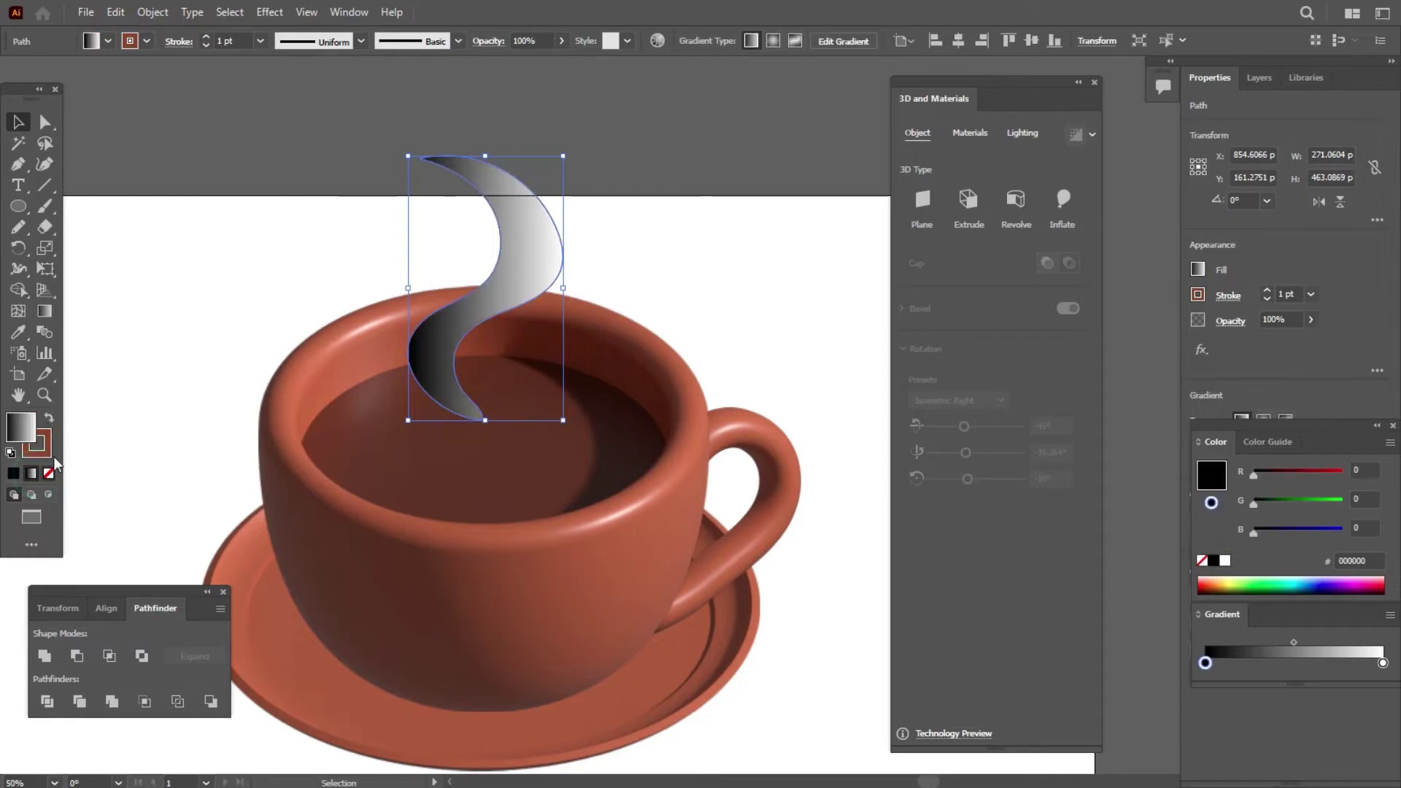
pyautogui.click(44, 432)
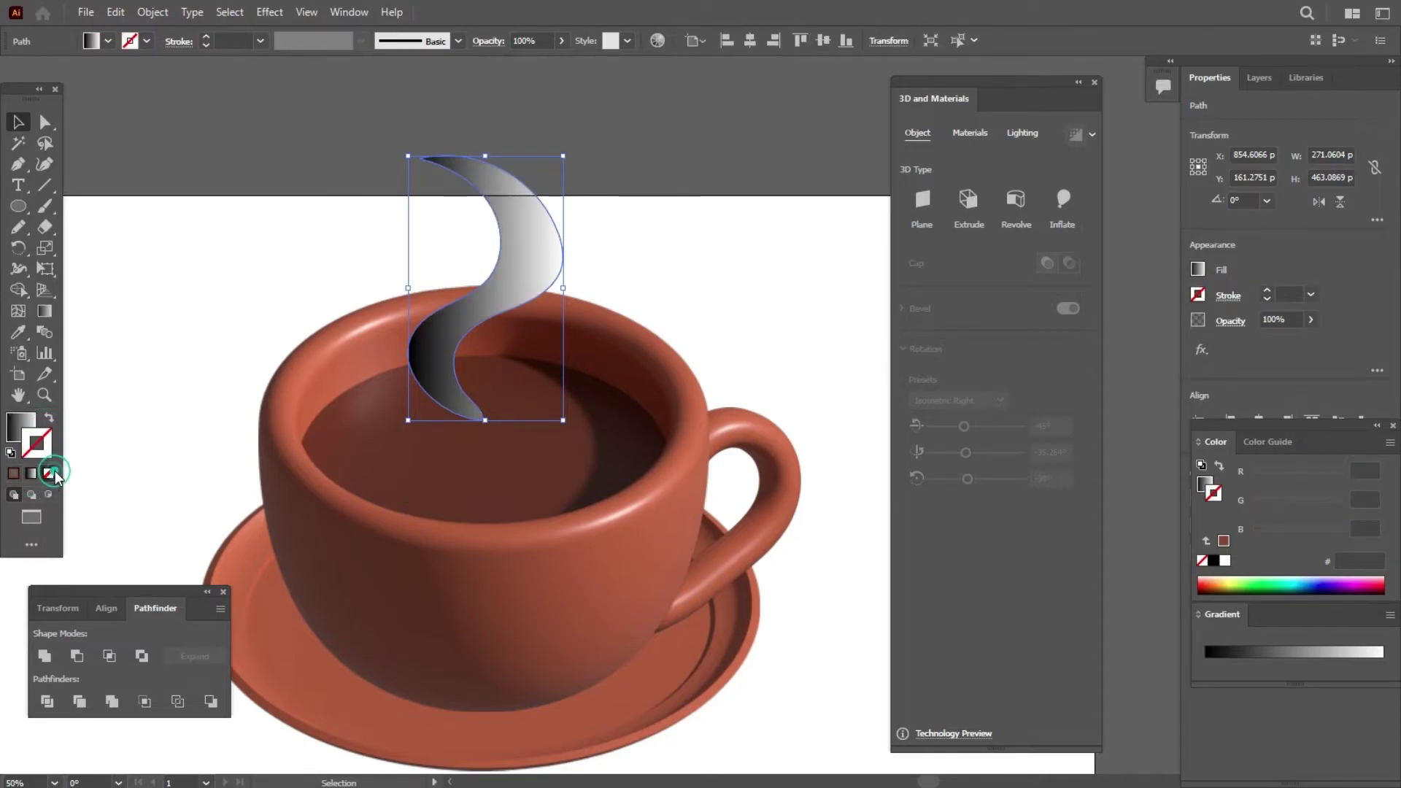
pyautogui.click(48, 473)
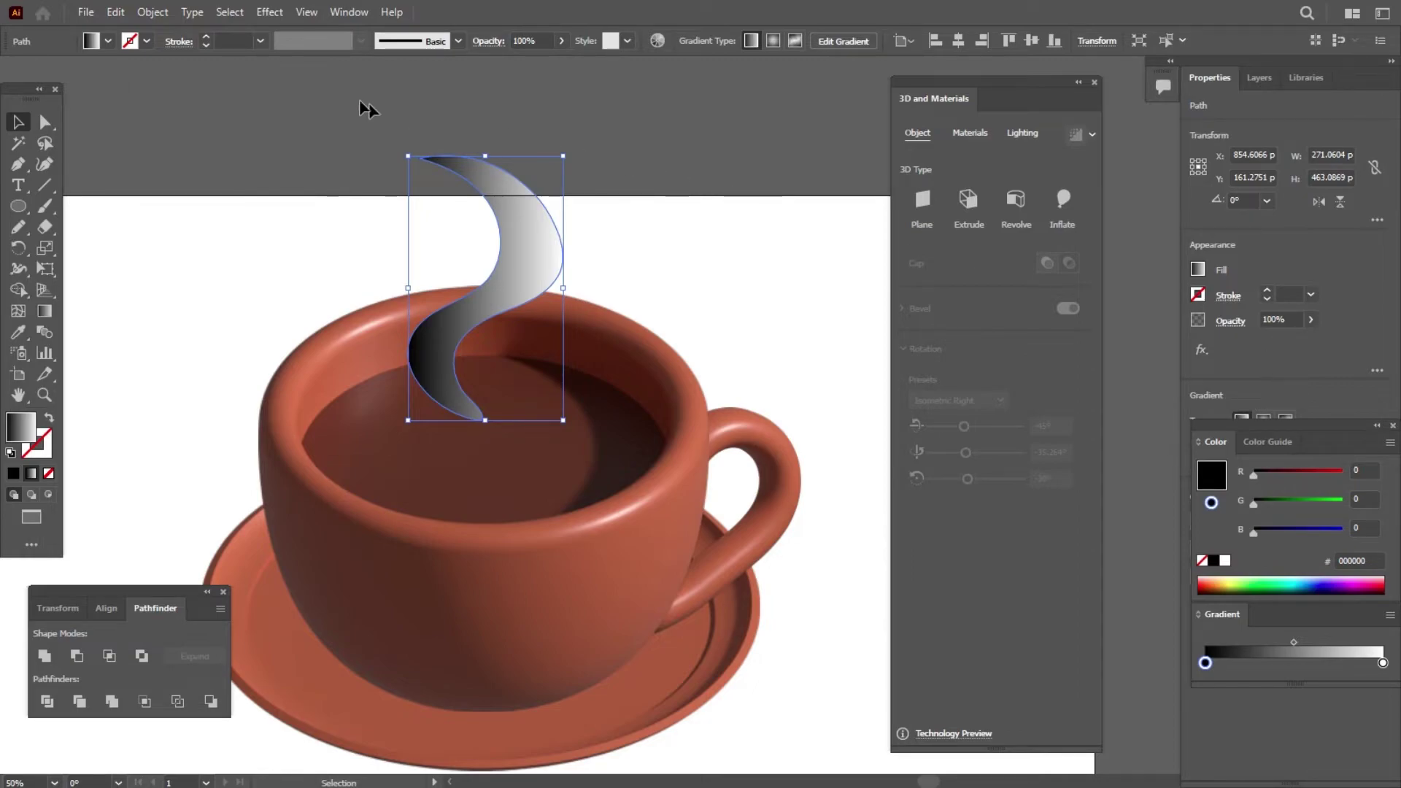
# Soften the wisp with a Gaussian Blur, radius raised to about 17 pixels.
pyautogui.click(269, 14)
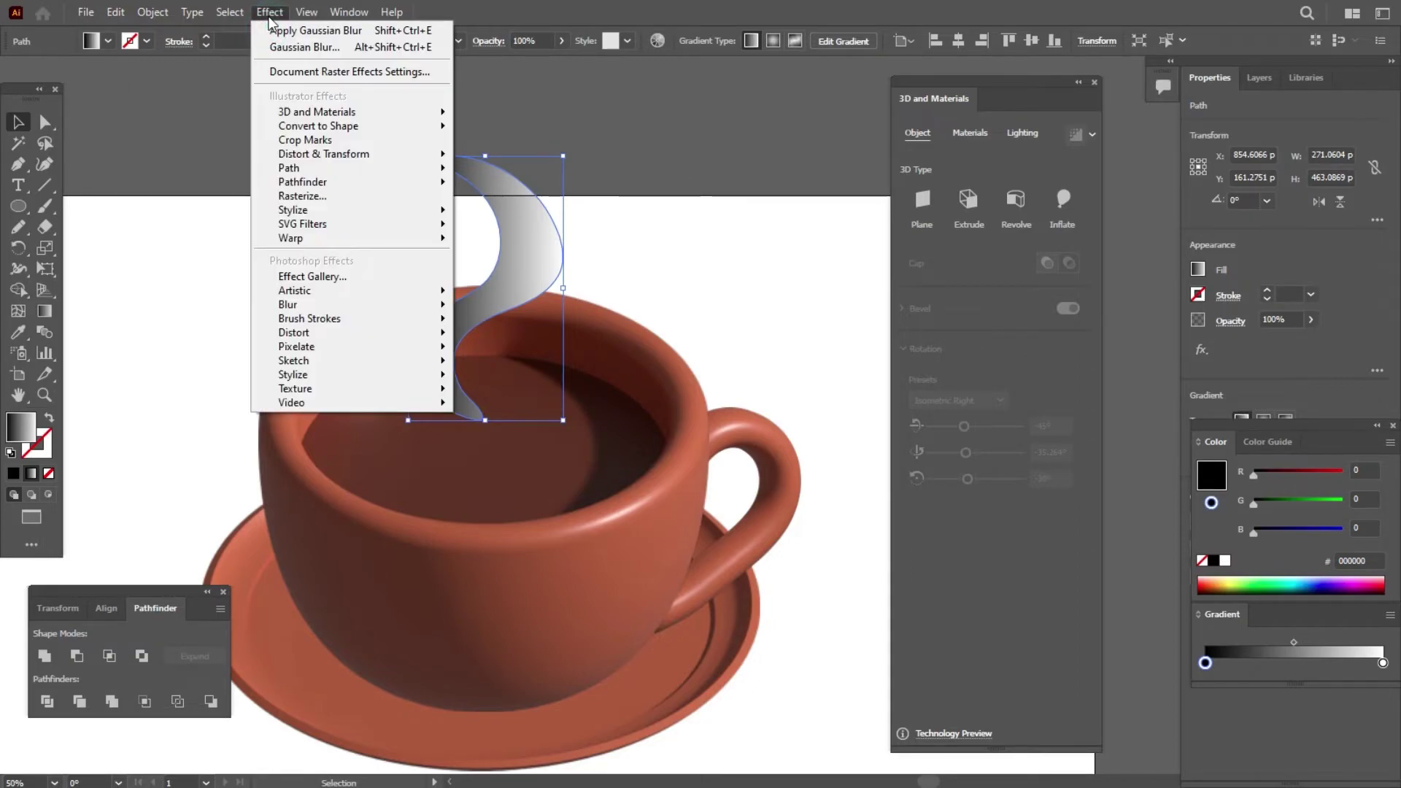
pyautogui.moveTo(288, 304)
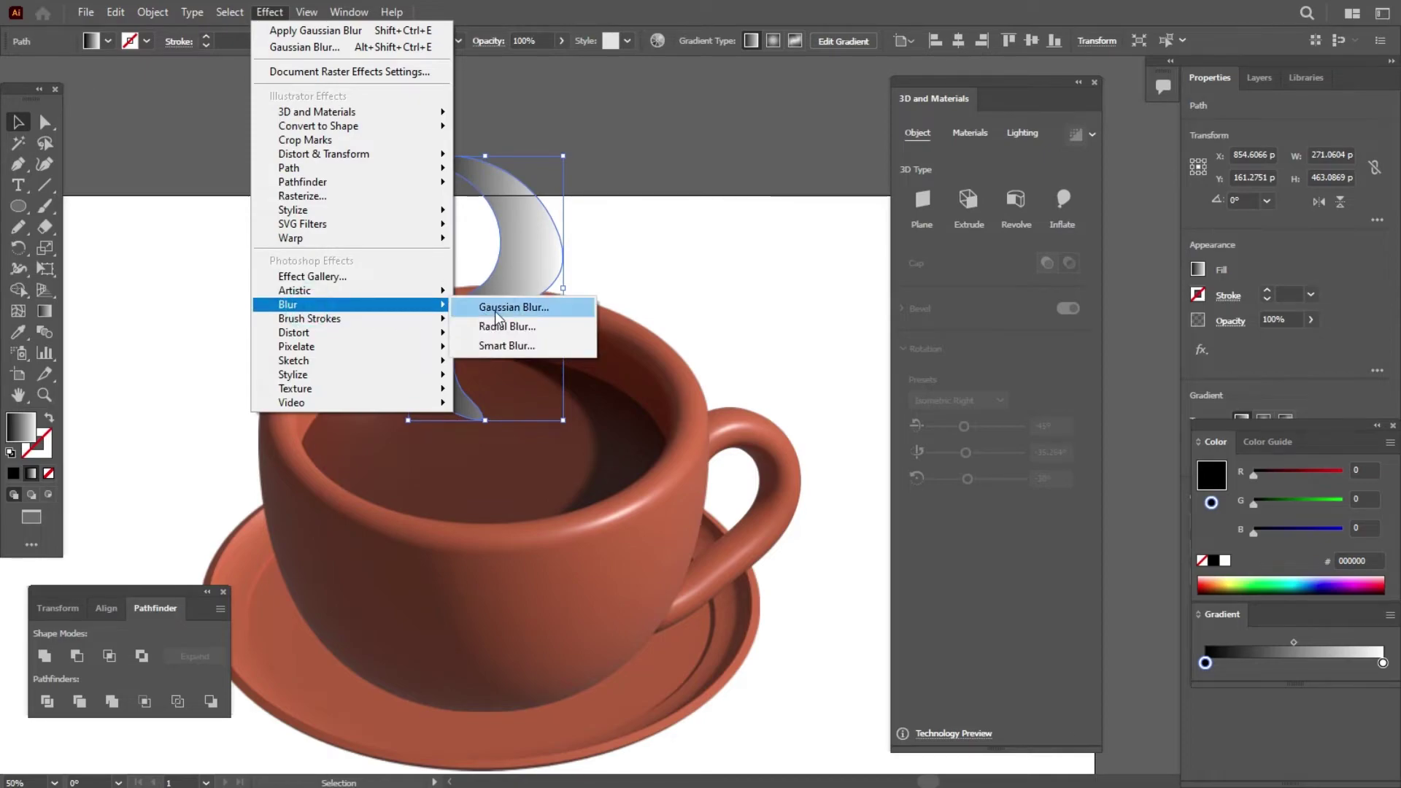
pyautogui.click(540, 304)
pyautogui.moveTo(665, 359); pyautogui.dragTo(672, 361)
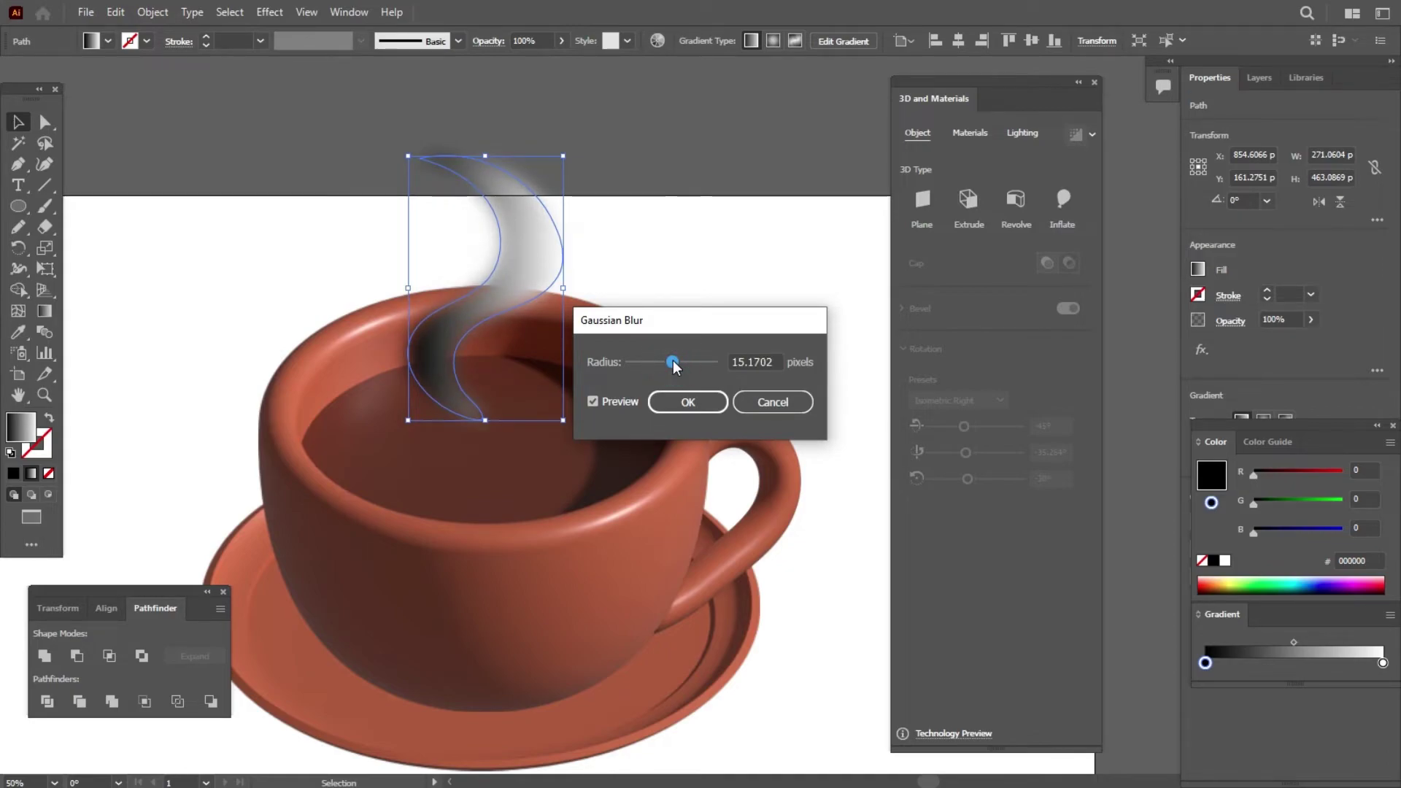
pyautogui.moveTo(675, 362); pyautogui.dragTo(676, 363)
# Apply the blur and lower the steam wisp's opacity to 33%.
pyautogui.click(682, 402)
pyautogui.click(549, 271)
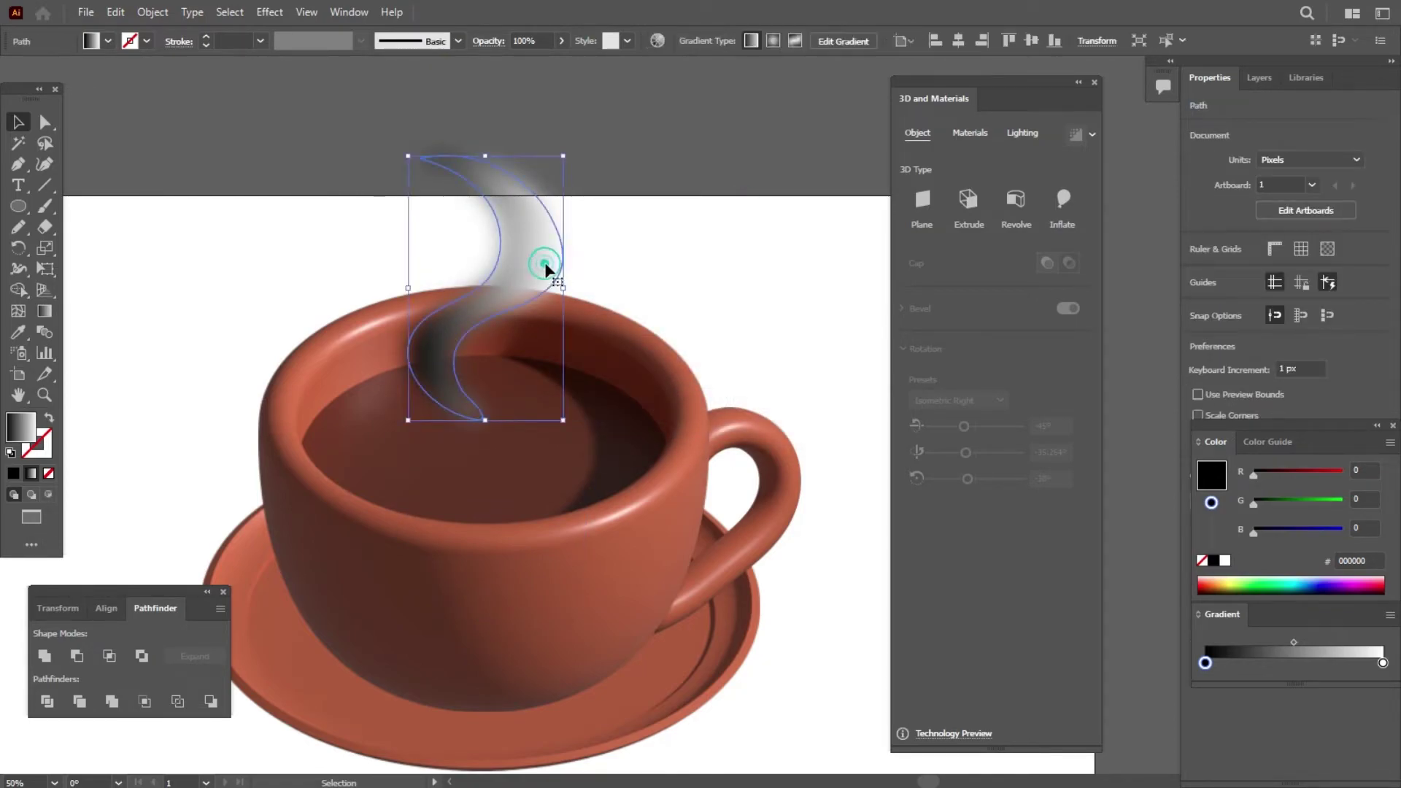
pyautogui.click(1311, 319)
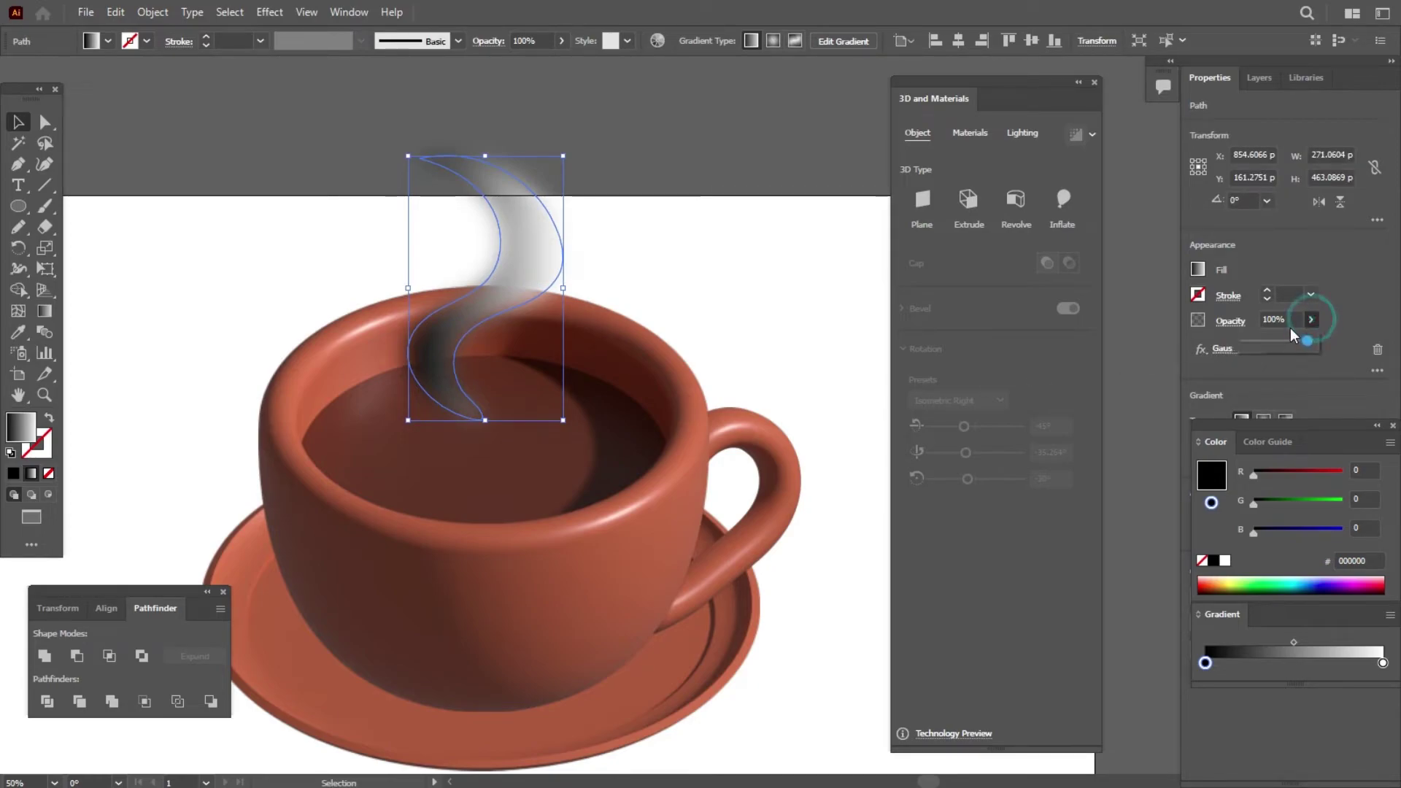
pyautogui.moveTo(1289, 343); pyautogui.dragTo(1270, 345)
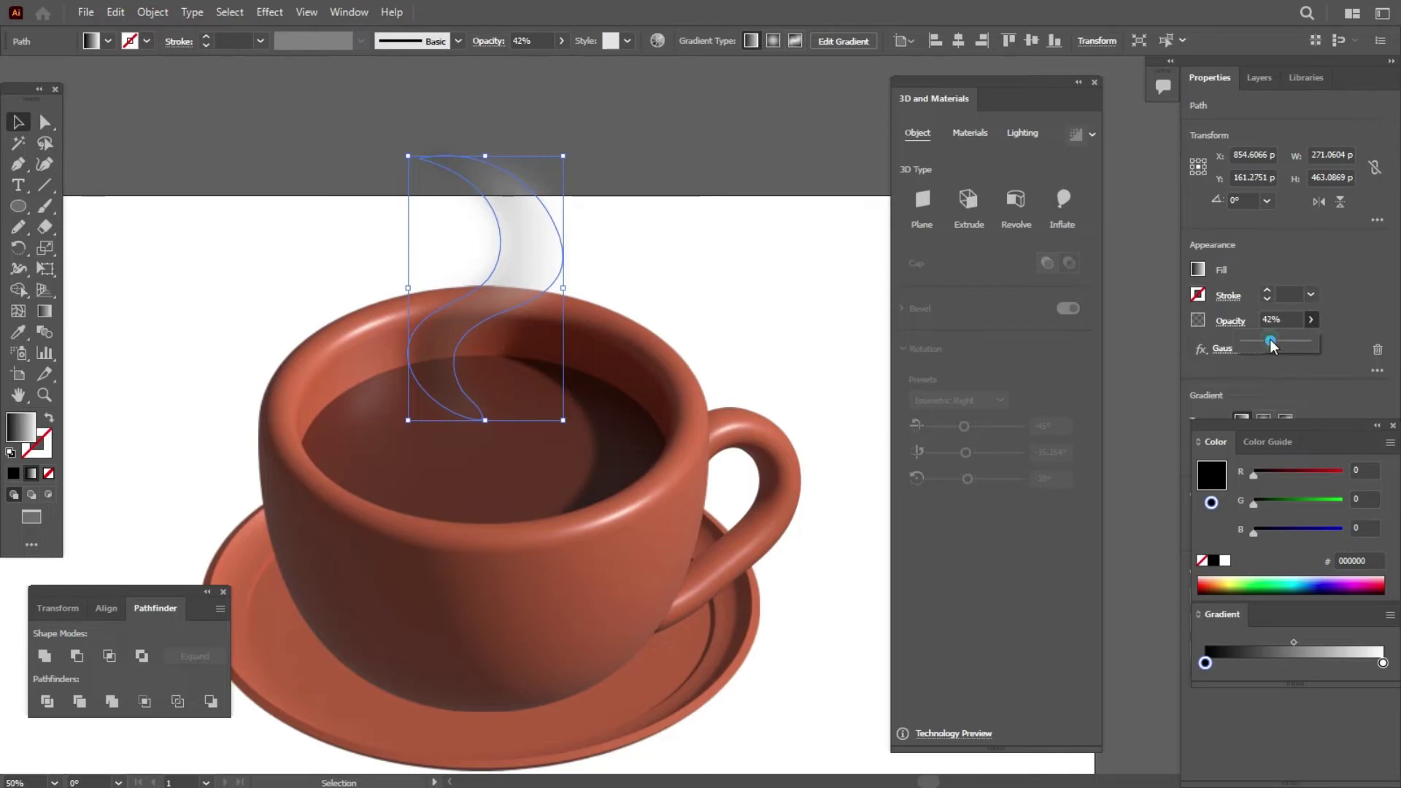
pyautogui.click(1270, 343)
pyautogui.click(1263, 342)
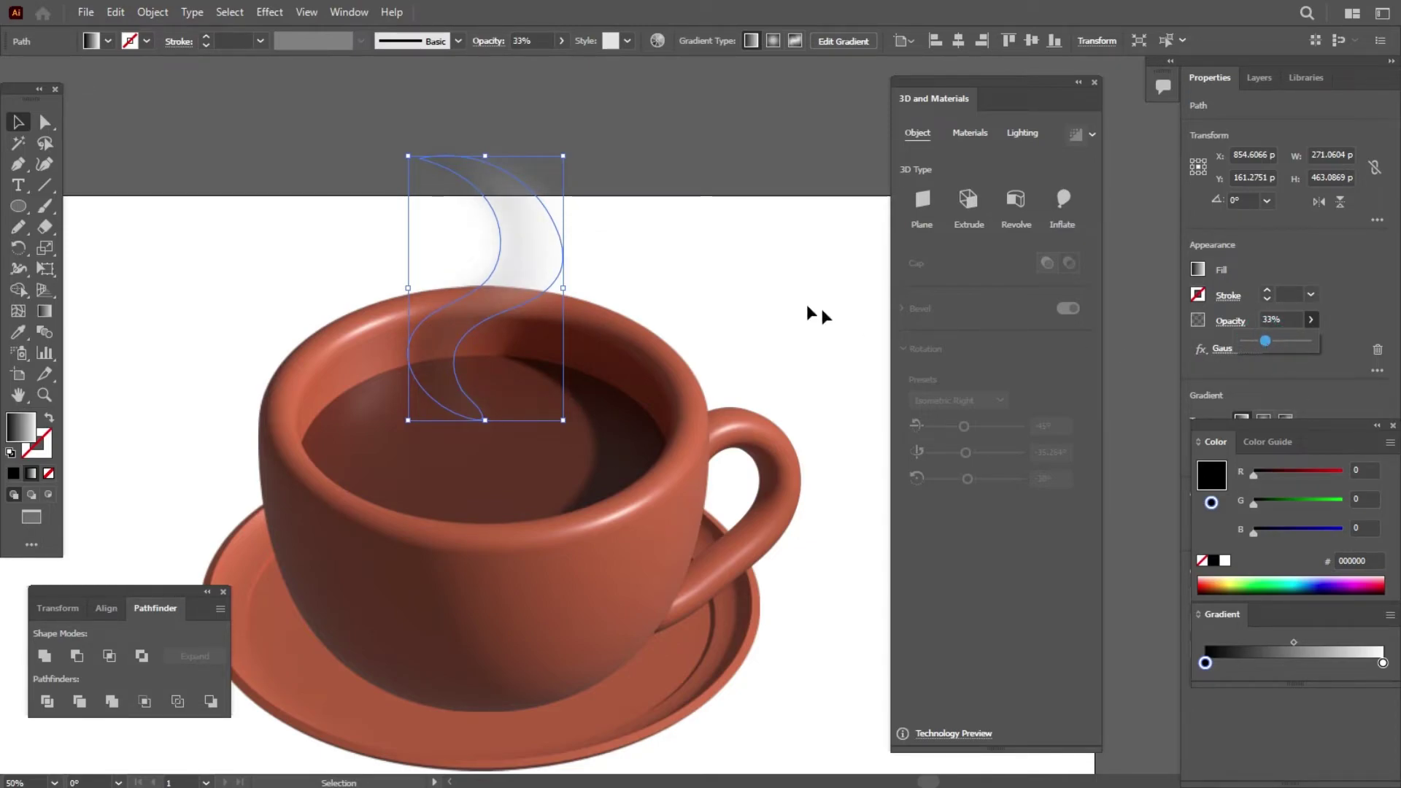
pyautogui.click(773, 292)
# Keep the steam's blending mode at Normal and move it down toward the cup rim.
pyautogui.hotkey('ctrl', '-')
pyautogui.hotkey('ctrl', '-')
pyautogui.scroll(2, 678, 259)
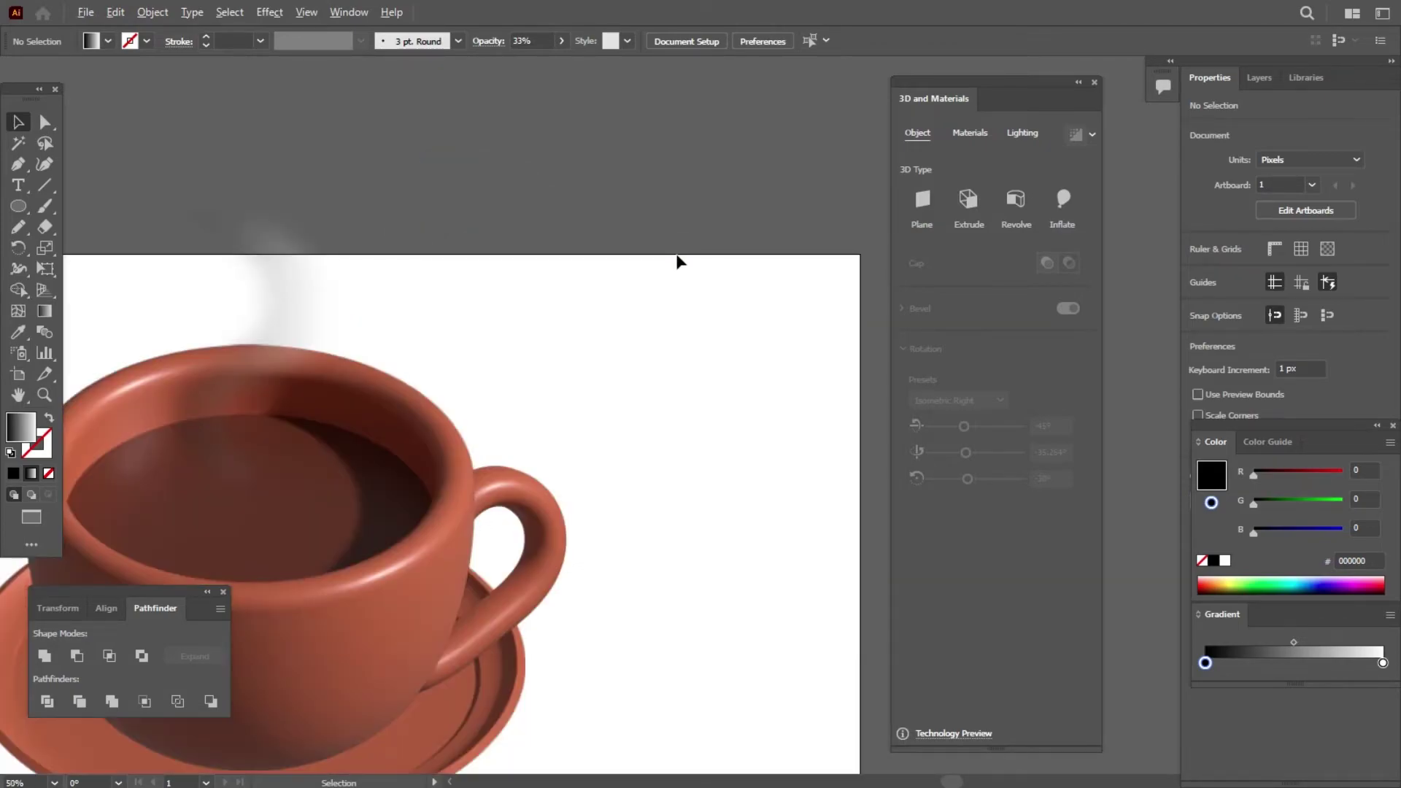
pyautogui.scroll(-1, 848, 225)
pyautogui.scroll(2, 394, 260)
pyautogui.click(563, 322)
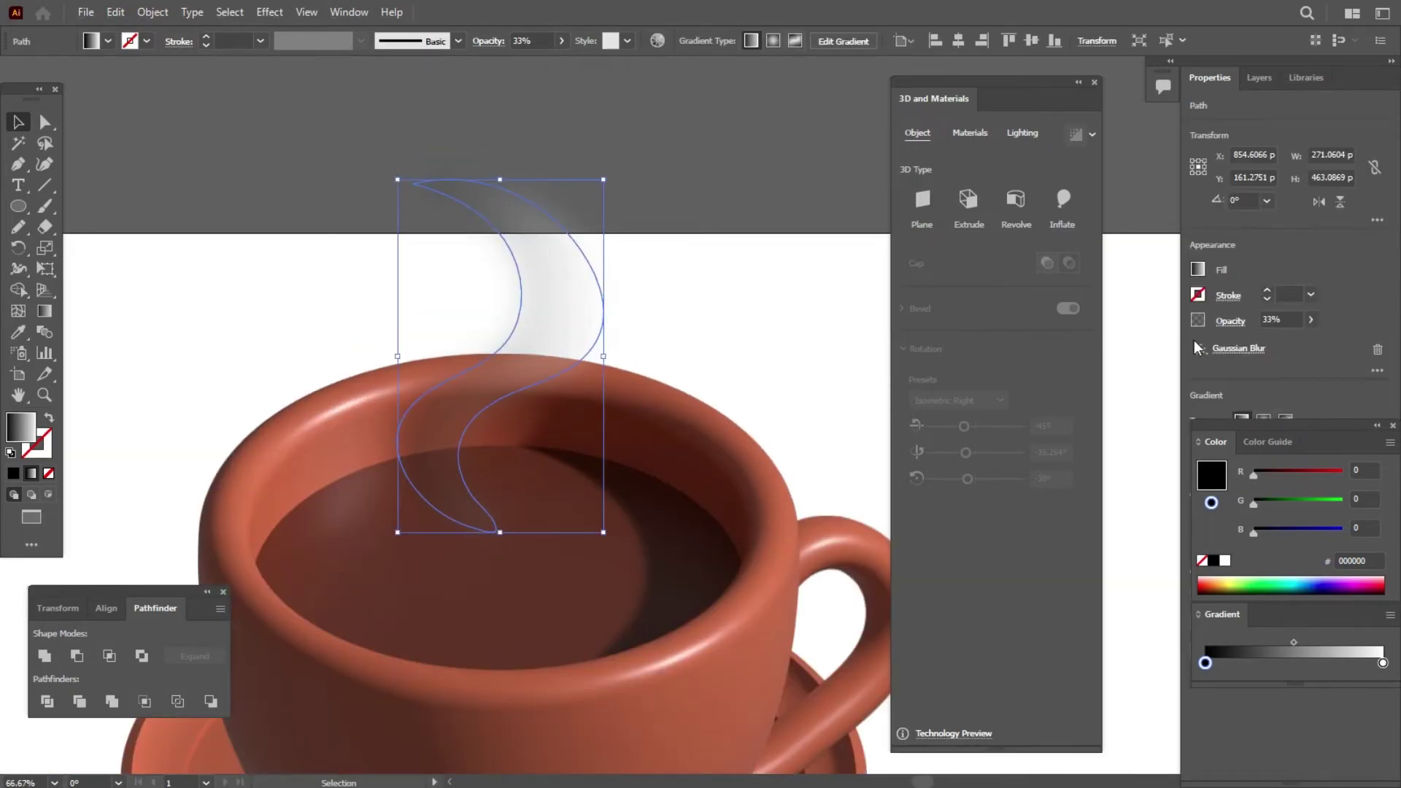
pyautogui.click(1231, 321)
pyautogui.click(1125, 354)
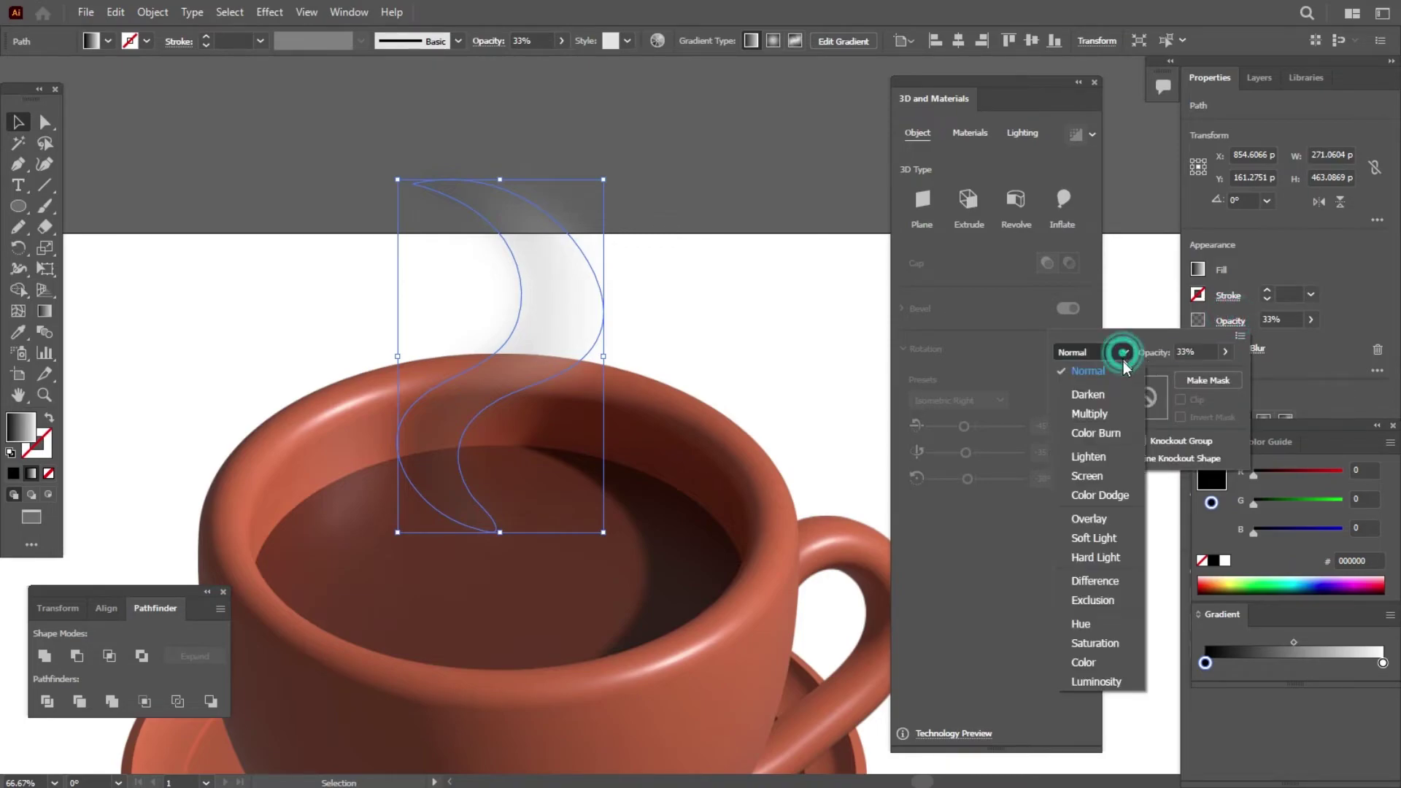
pyautogui.click(1095, 467)
pyautogui.click(782, 317)
pyautogui.click(750, 248)
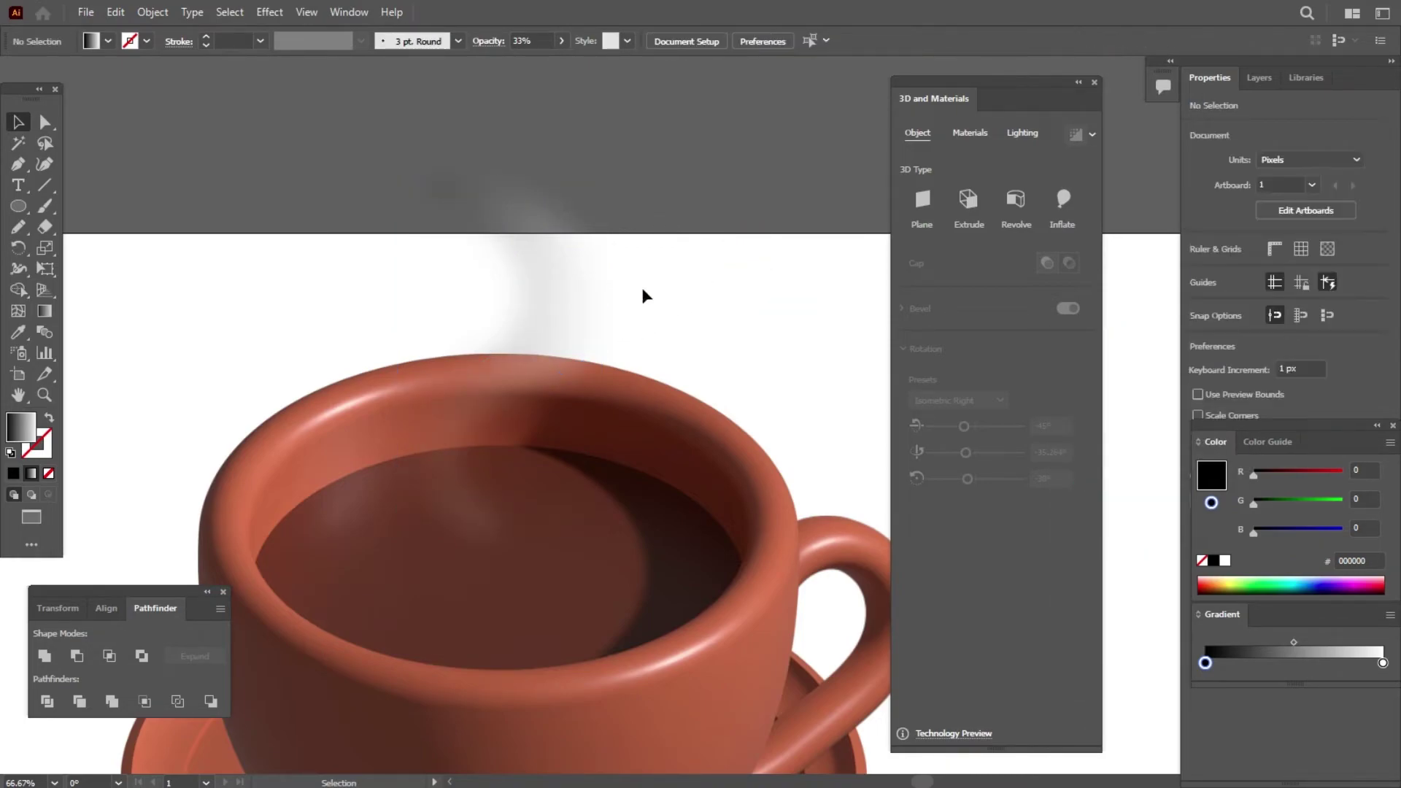
pyautogui.moveTo(594, 310); pyautogui.dragTo(594, 337)
# Resize the steam wisp with its bounding box and shift it slightly left and down.
pyautogui.click(733, 278)
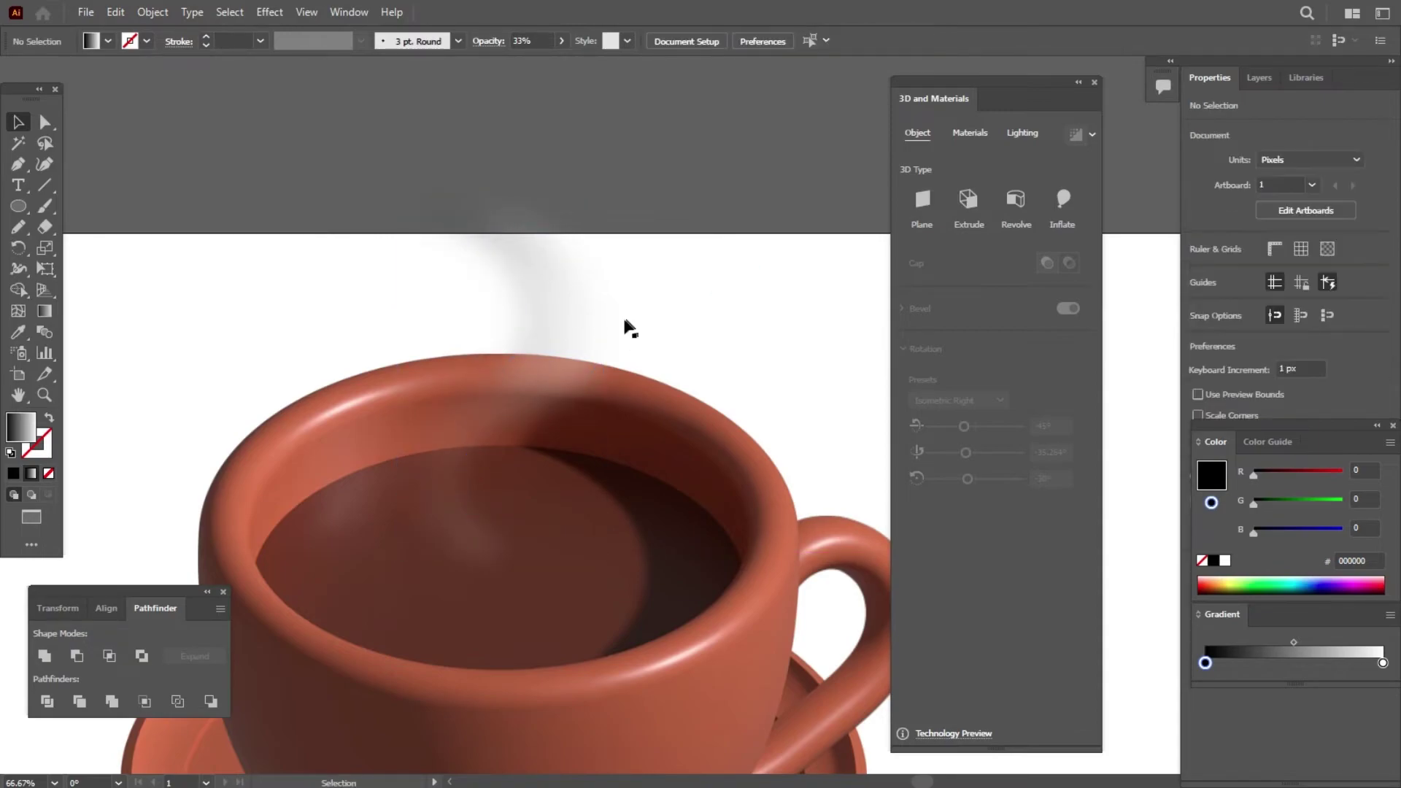
pyautogui.click(604, 322)
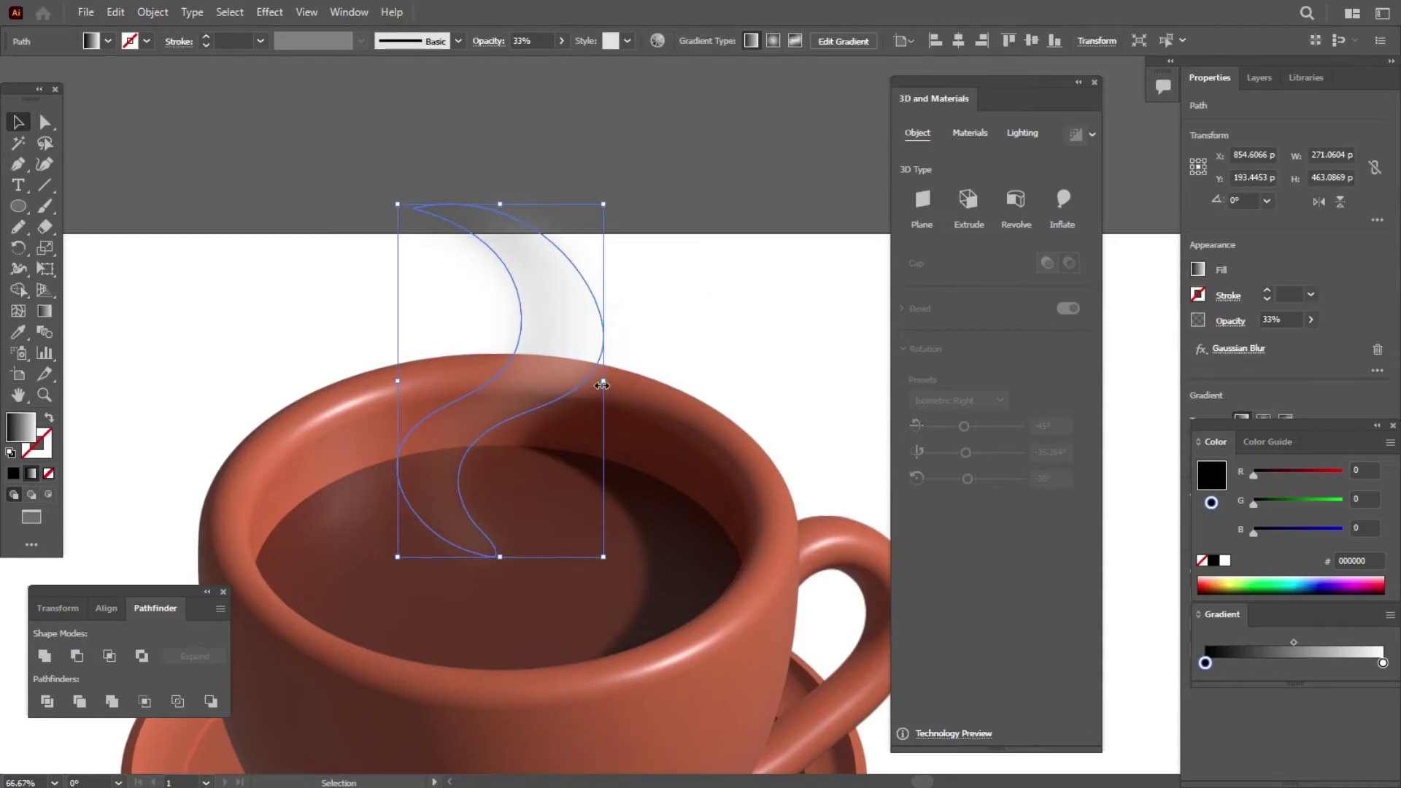
pyautogui.moveTo(602, 385); pyautogui.dragTo(621, 385)
pyautogui.moveTo(397, 380)
pyautogui.mouseDown()
pyautogui.moveTo(380, 382)
pyautogui.moveTo(422, 382)
pyautogui.mouseUp()
pyautogui.click(720, 219)
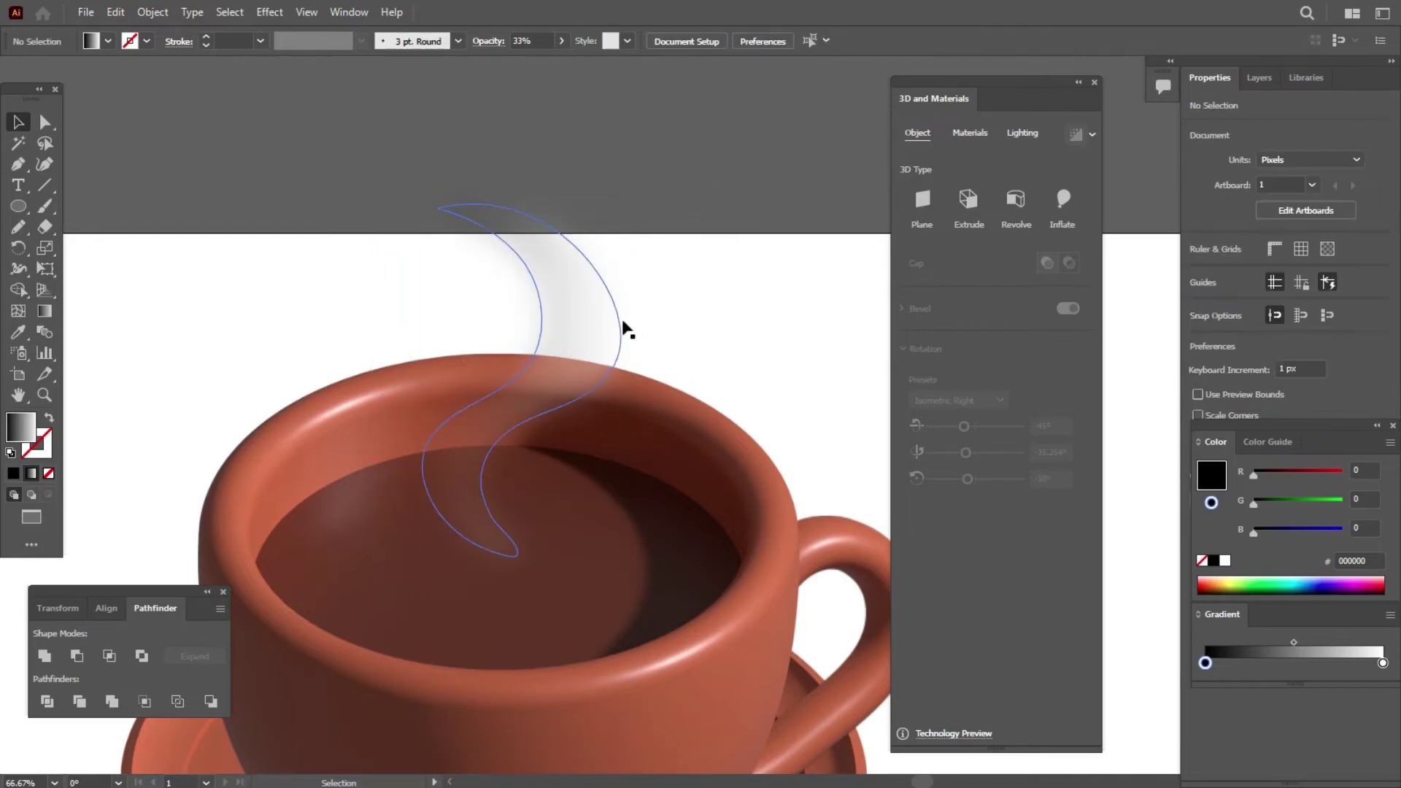
pyautogui.moveTo(626, 330); pyautogui.dragTo(611, 338)
pyautogui.click(744, 287)
pyautogui.click(588, 338)
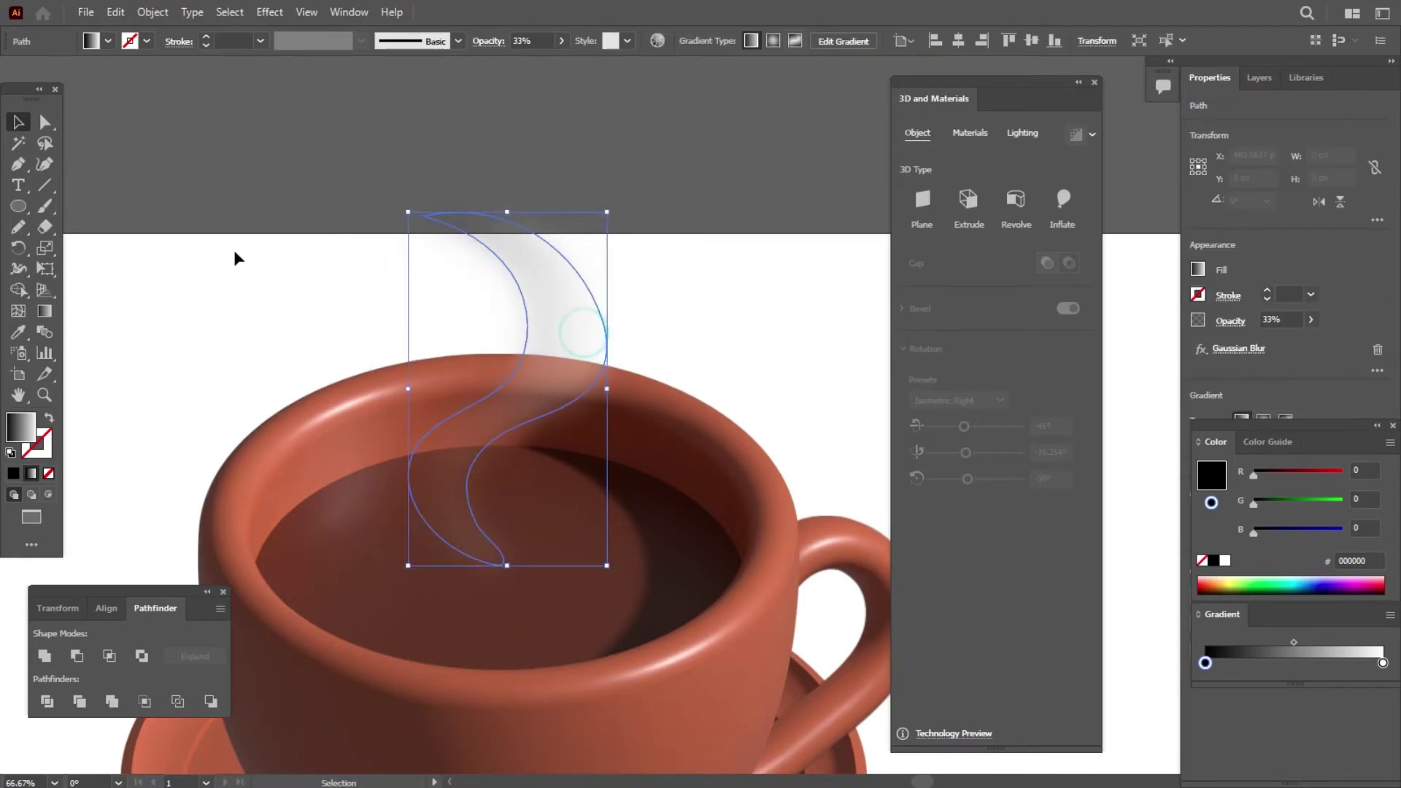
# Move the wisp's bottom and upper anchors with Direct Selection to reshape the curl.
pyautogui.click(44, 122)
pyautogui.moveTo(456, 414); pyautogui.dragTo(513, 389)
pyautogui.moveTo(512, 274); pyautogui.dragTo(506, 275)
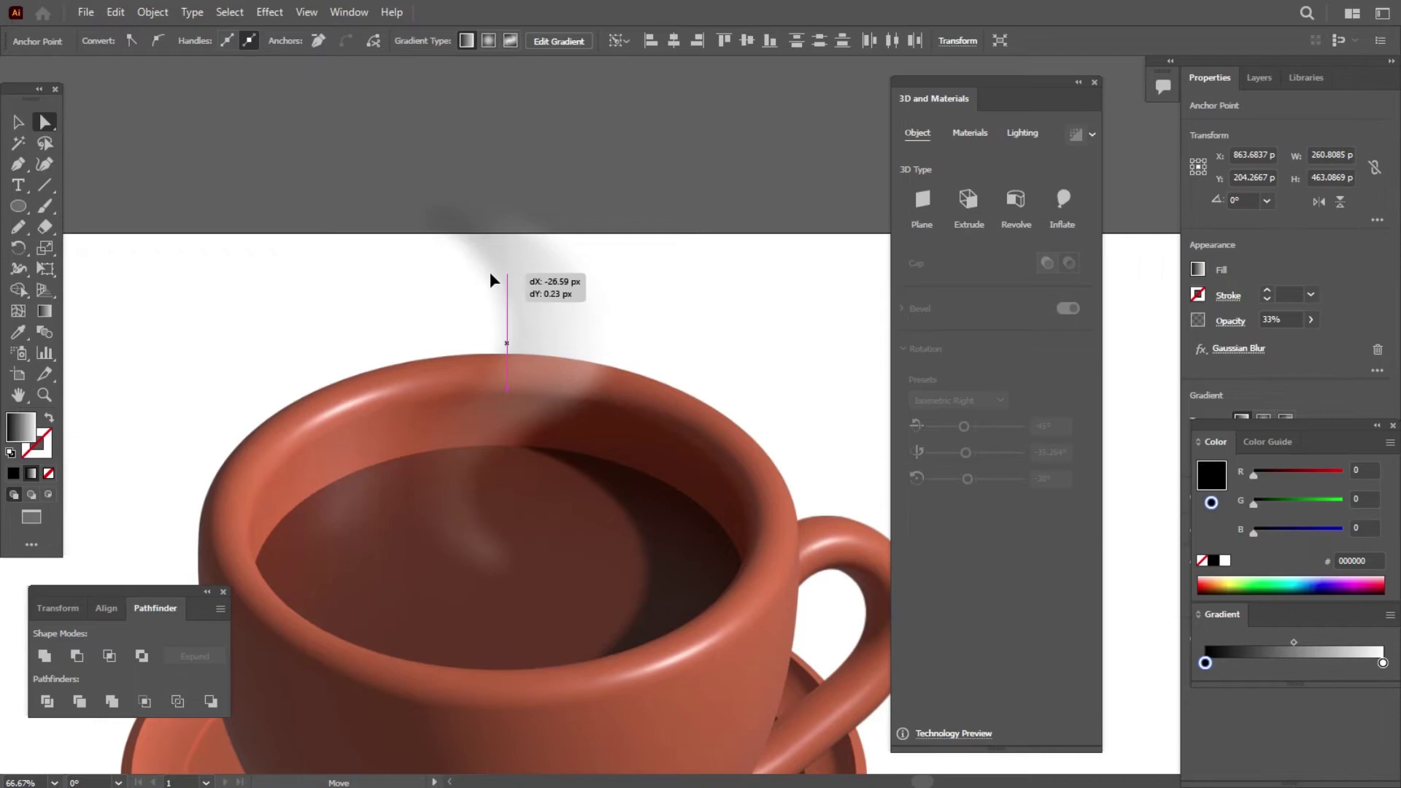
pyautogui.moveTo(500, 281); pyautogui.dragTo(495, 275)
pyautogui.click(203, 210)
pyautogui.scroll(-1, 248, 208)
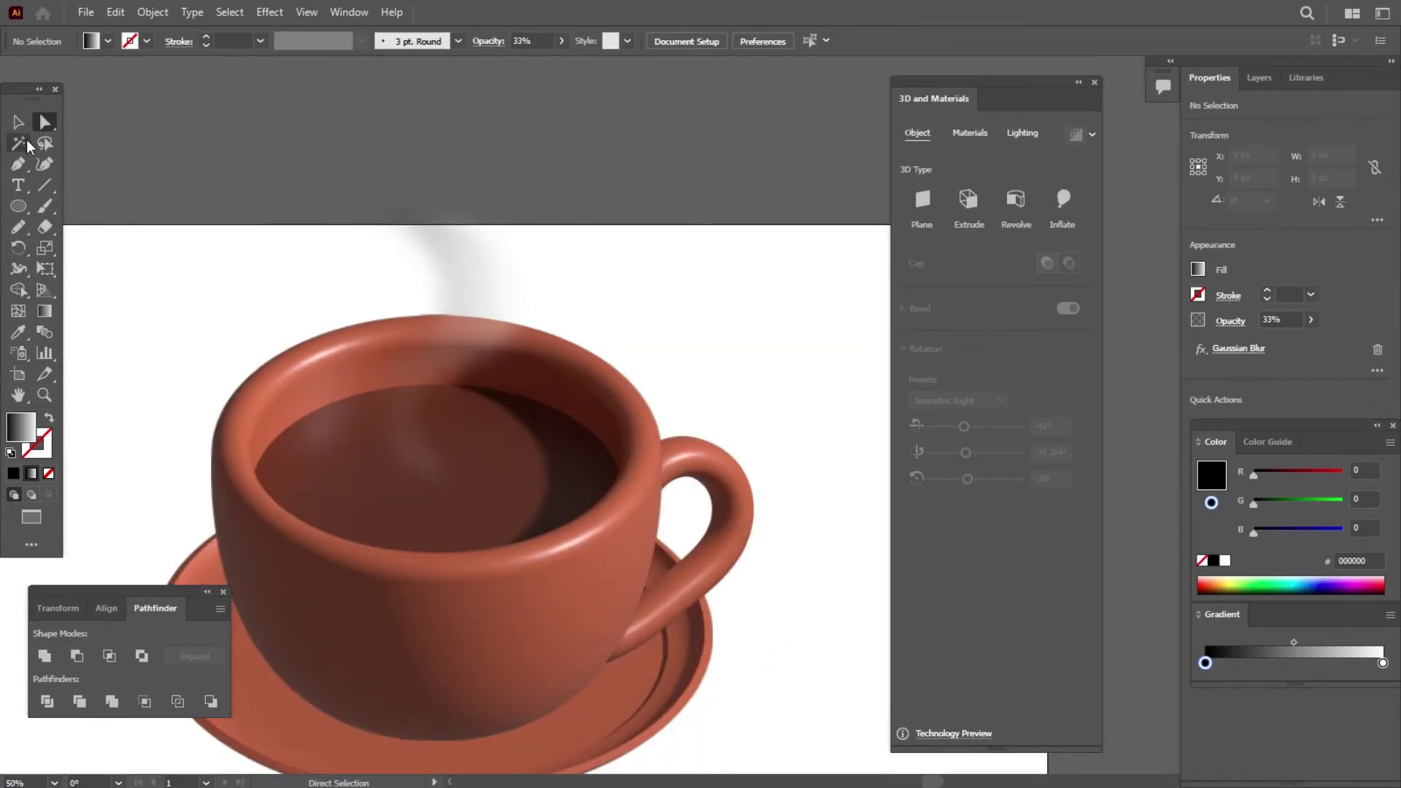
# Re-angle the gradient so it runs diagonally up the wisp from the cup.
pyautogui.click(18, 122)
pyautogui.click(510, 281)
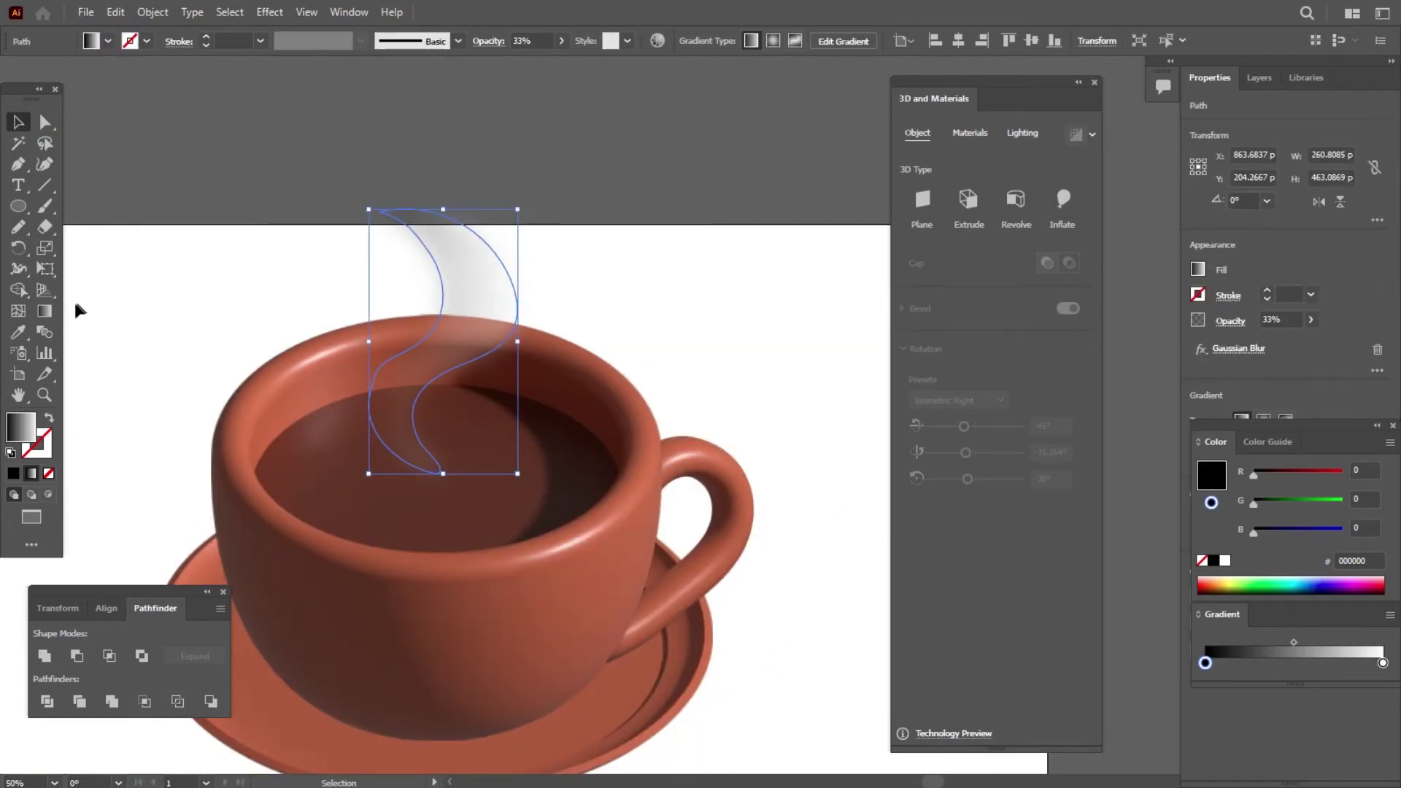
pyautogui.click(50, 312)
pyautogui.moveTo(429, 217)
pyautogui.mouseDown()
pyautogui.moveTo(484, 444)
pyautogui.moveTo(457, 248)
pyautogui.mouseUp()
pyautogui.moveTo(474, 459); pyautogui.dragTo(413, 261)
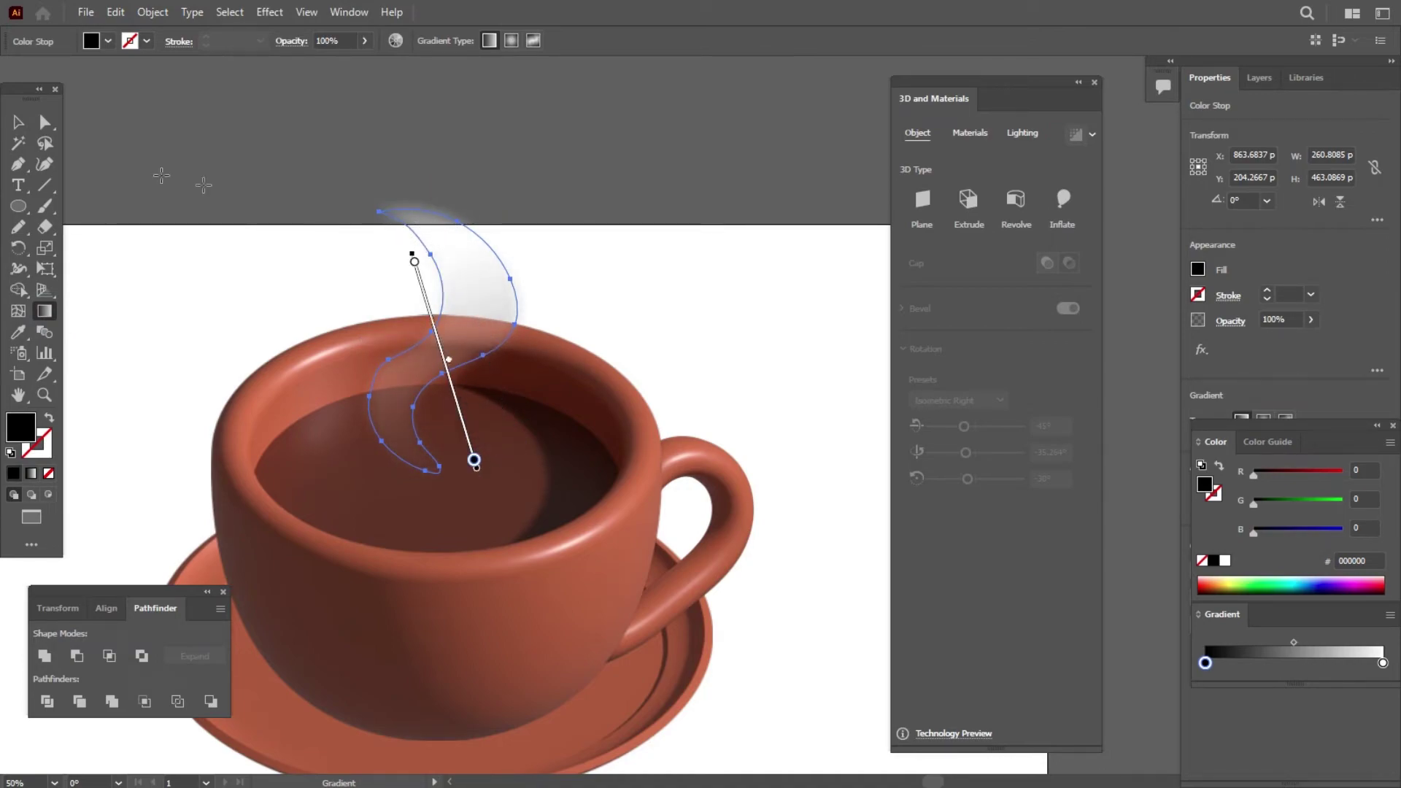
pyautogui.click(22, 121)
pyautogui.click(105, 152)
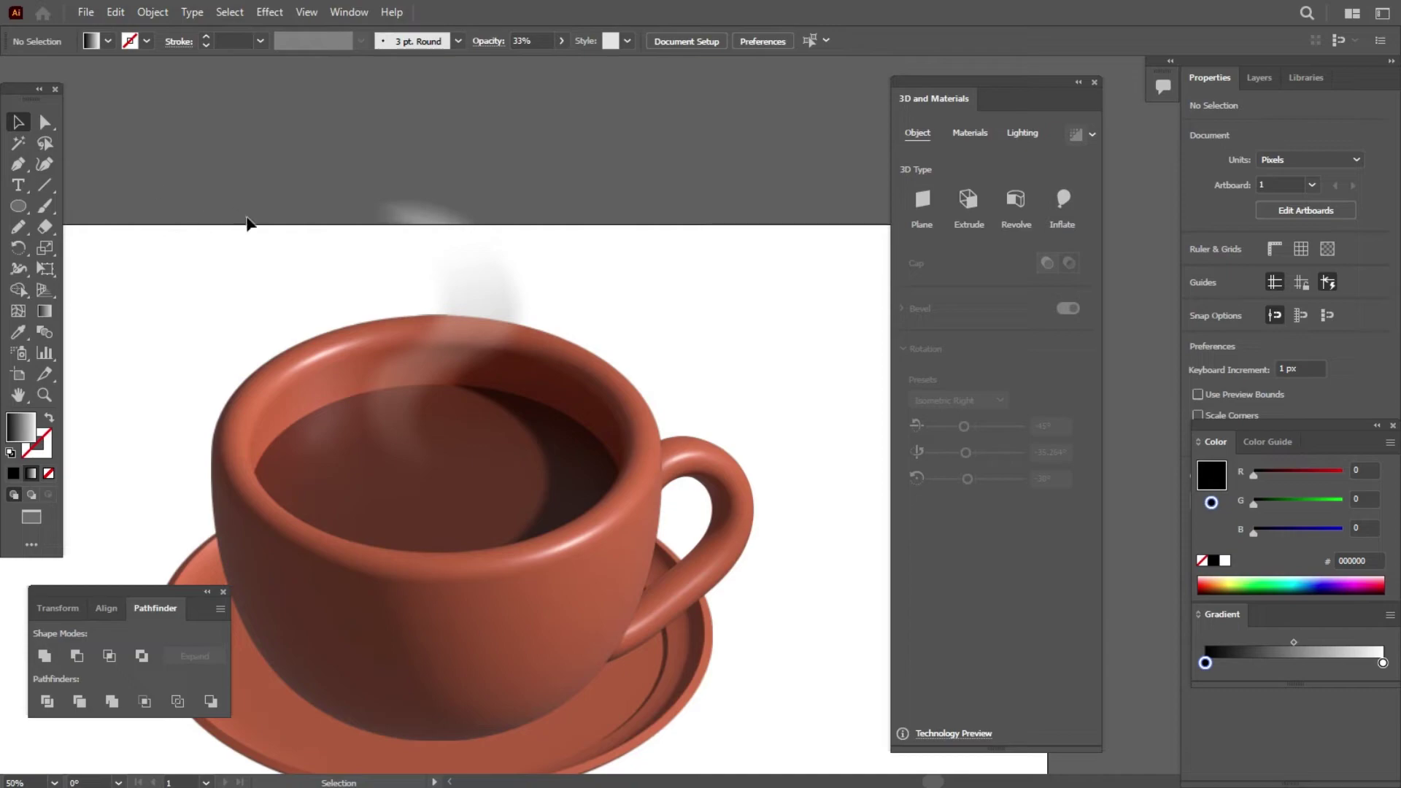
# Shrink the left steam wisp, then tilt the small wisp and place it above the cup rim.
pyautogui.click(372, 299)
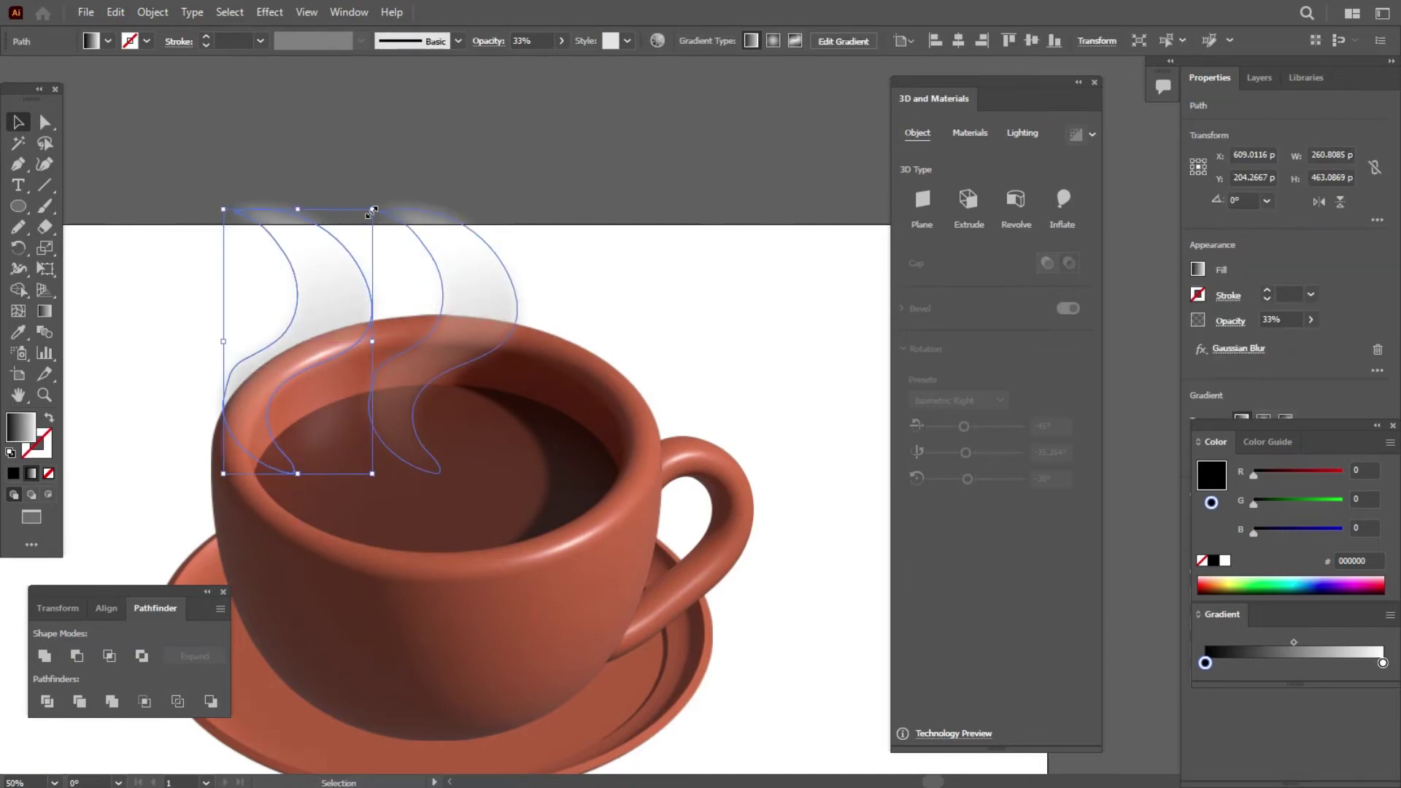
pyautogui.moveTo(372, 212)
pyautogui.mouseDown()
pyautogui.moveTo(332, 285)
pyautogui.moveTo(381, 291)
pyautogui.moveTo(360, 370)
pyautogui.moveTo(406, 390)
pyautogui.mouseUp()
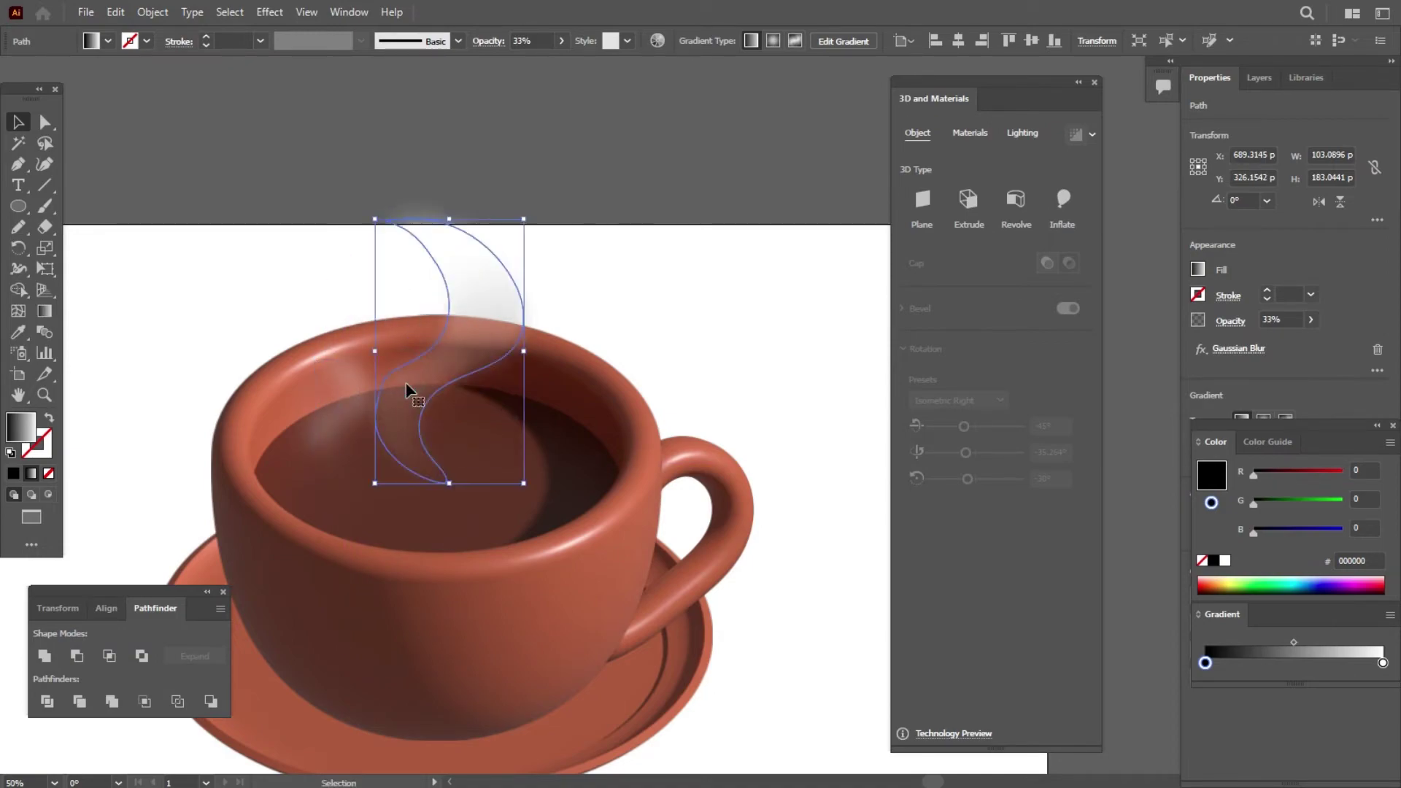
pyautogui.click(335, 440)
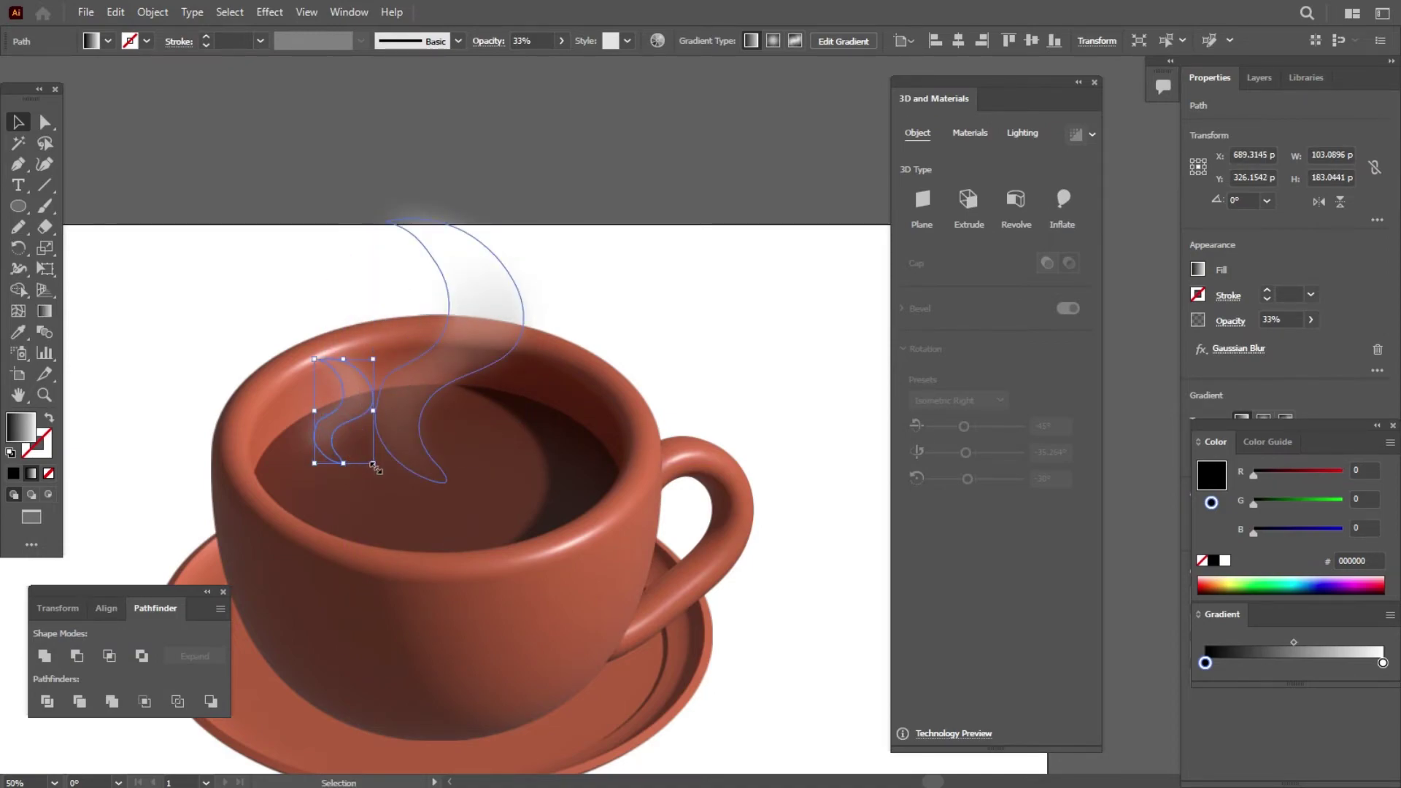
pyautogui.moveTo(382, 471); pyautogui.dragTo(345, 461)
pyautogui.click(686, 248)
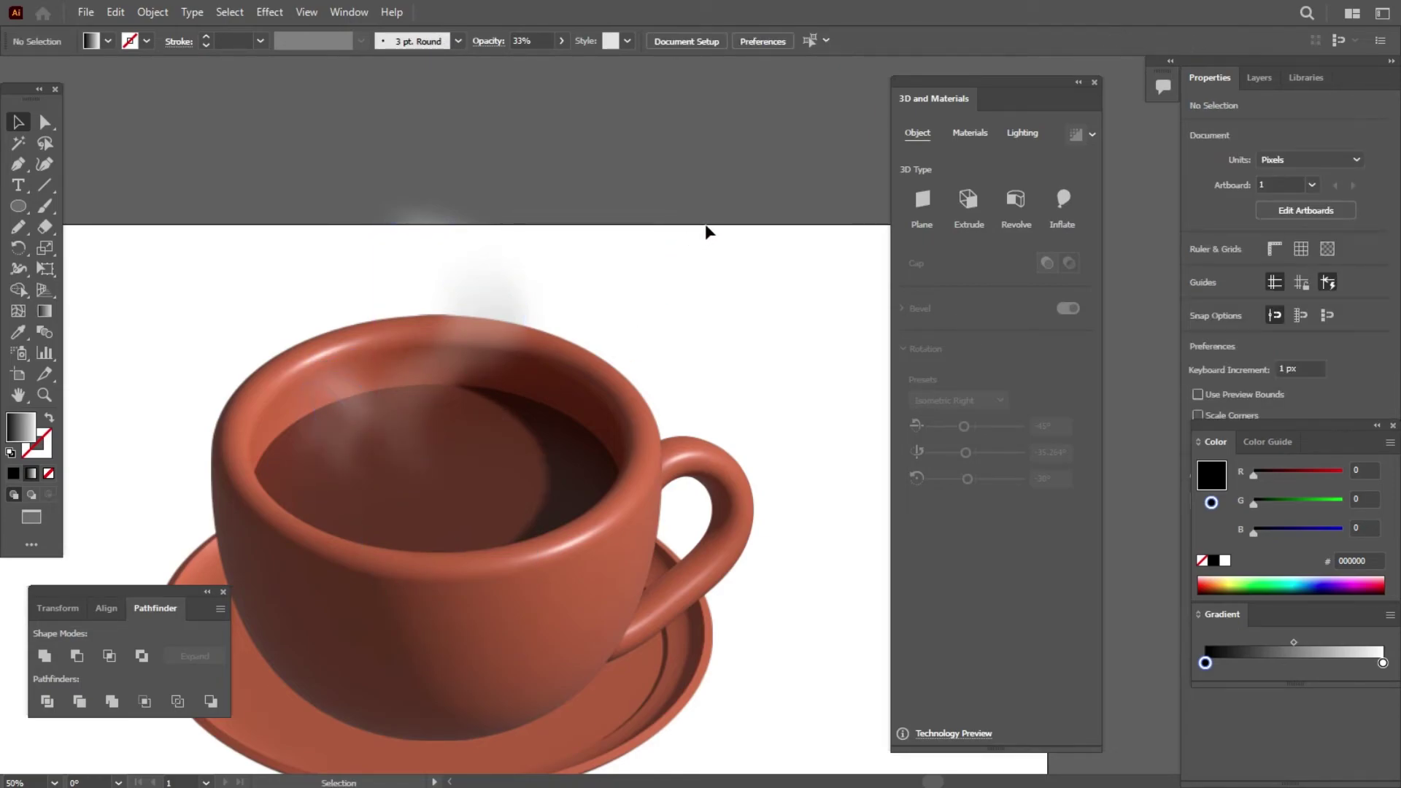
pyautogui.moveTo(368, 407); pyautogui.dragTo(567, 252)
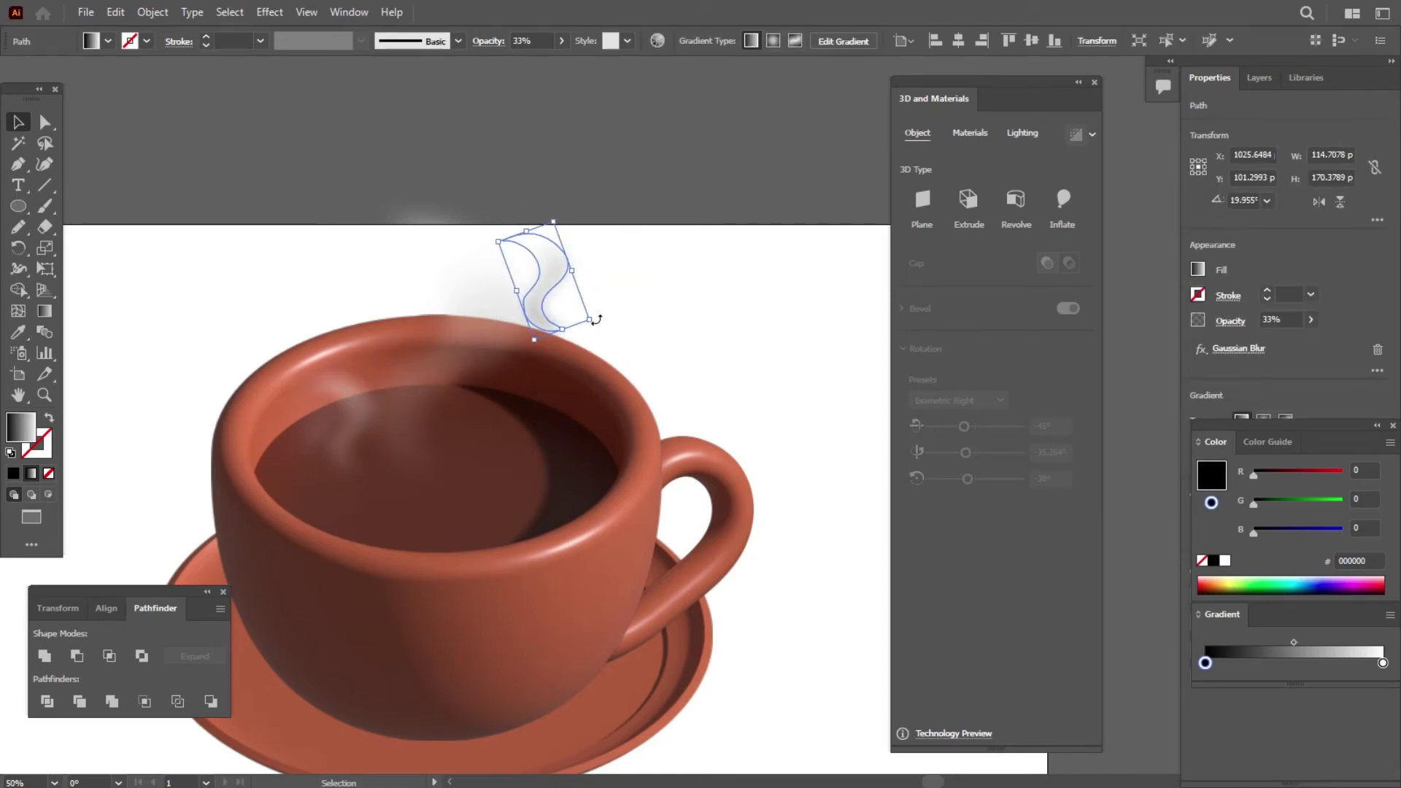
pyautogui.moveTo(596, 320); pyautogui.dragTo(549, 278)
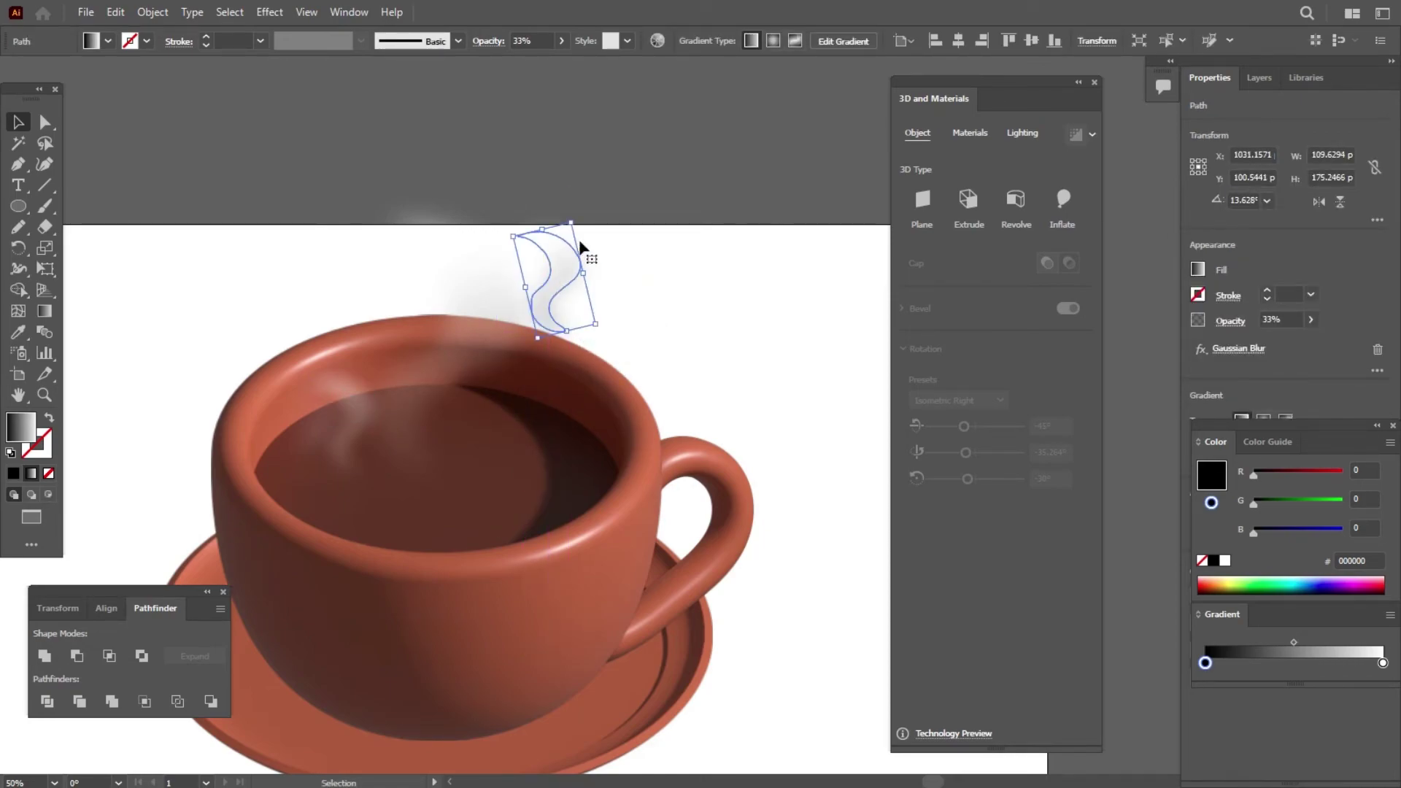
pyautogui.click(584, 155)
# Select three steam wisps together and shift them slightly right and down.
pyautogui.scroll(-1, 452, 187)
pyautogui.moveTo(223, 160); pyautogui.dragTo(463, 384)
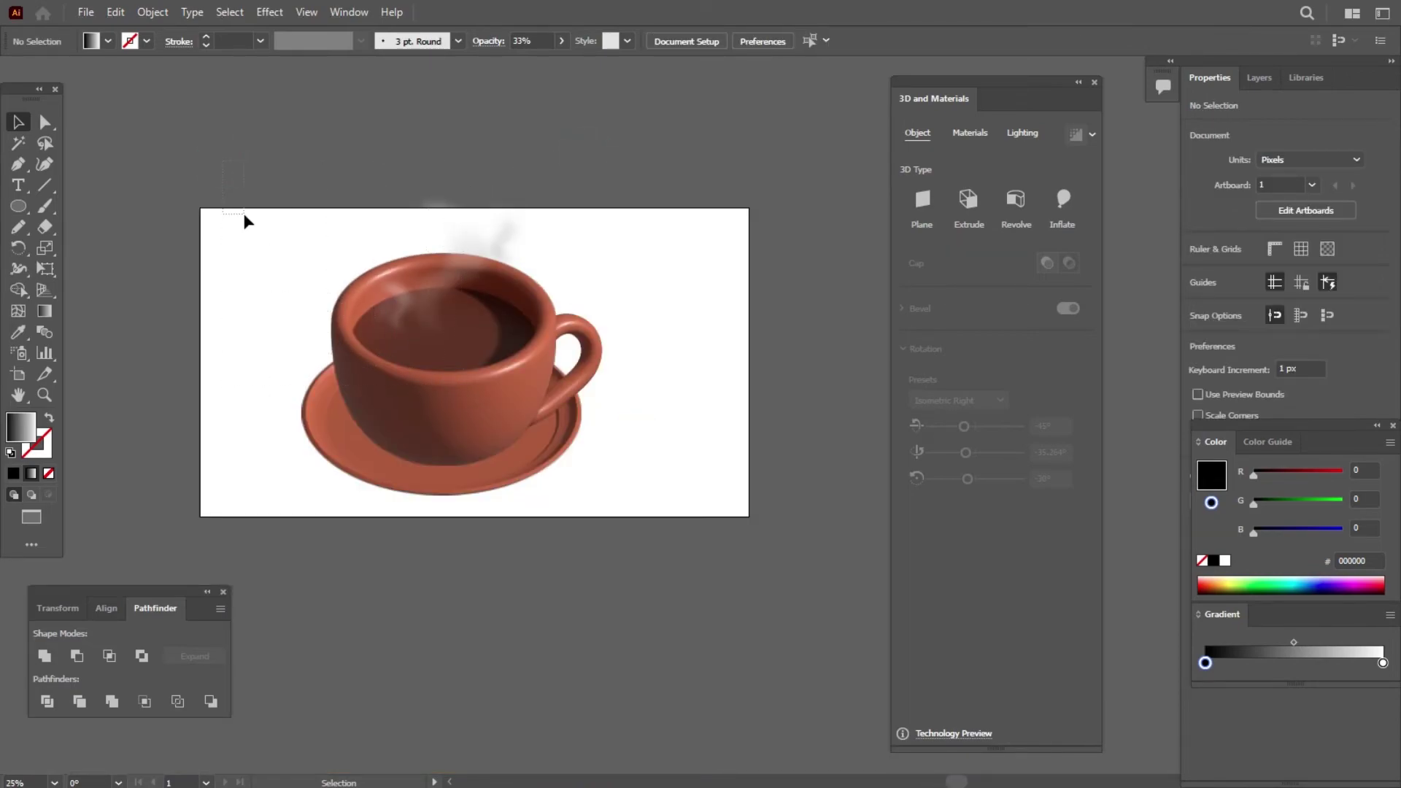
pyautogui.scroll(1, 335, 240)
pyautogui.click(453, 325)
pyautogui.keyDown('shift'); pyautogui.click(551, 303); pyautogui.keyUp('shift')
pyautogui.keyDown('shift'); pyautogui.click(686, 212); pyautogui.keyUp('shift')
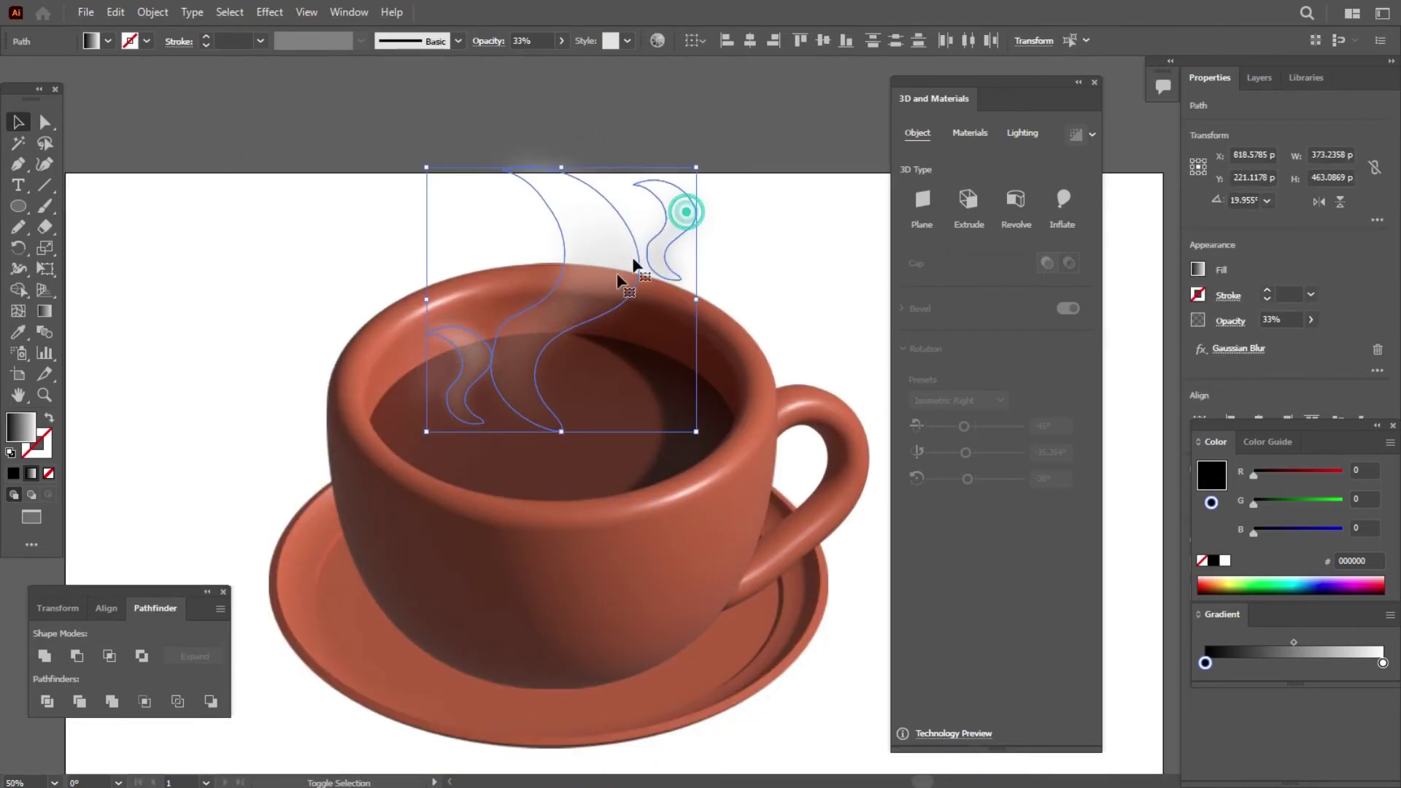
pyautogui.moveTo(563, 295); pyautogui.dragTo(567, 301)
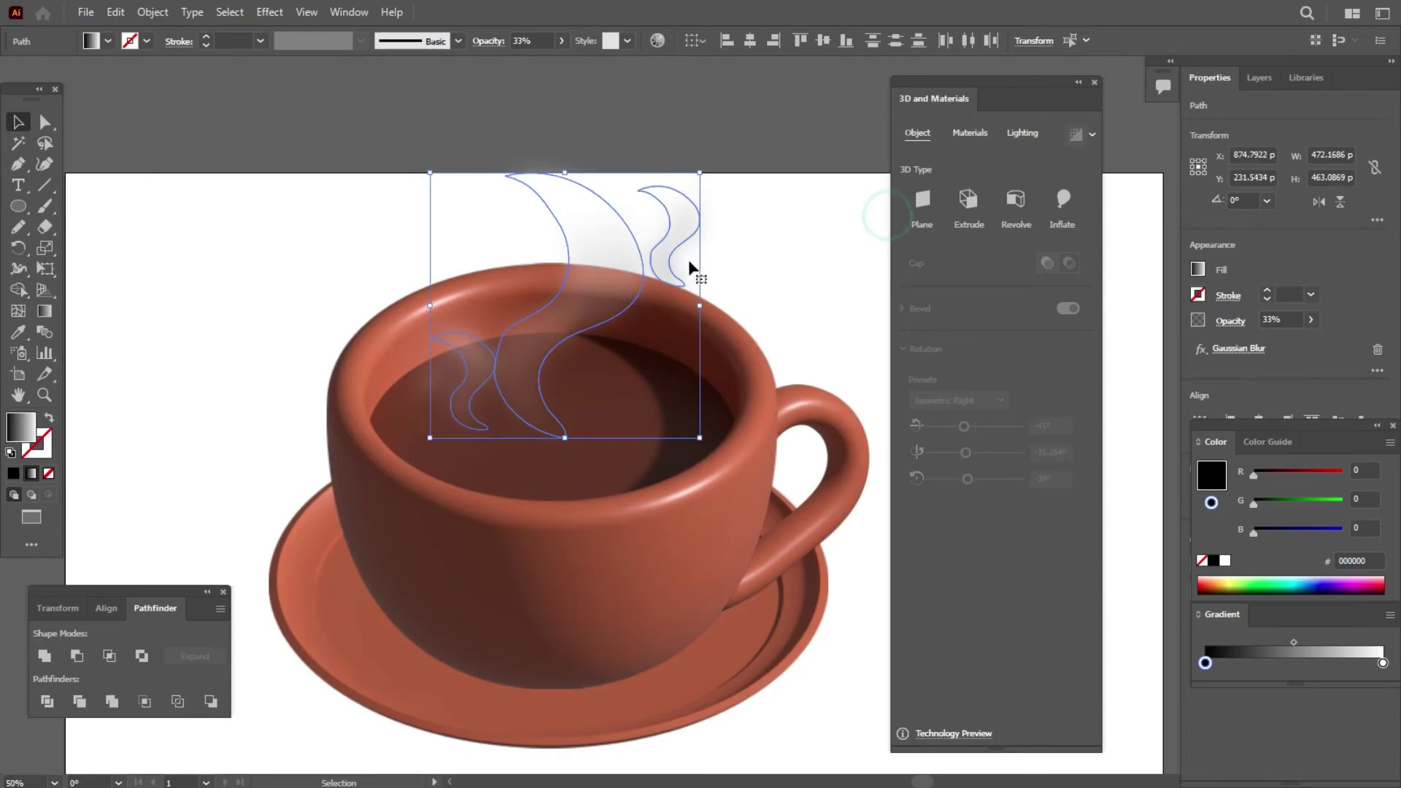
# Move the small steam wisp down into the cup and rotate it into place.
pyautogui.click(689, 267)
pyautogui.moveTo(694, 232); pyautogui.dragTo(618, 338)
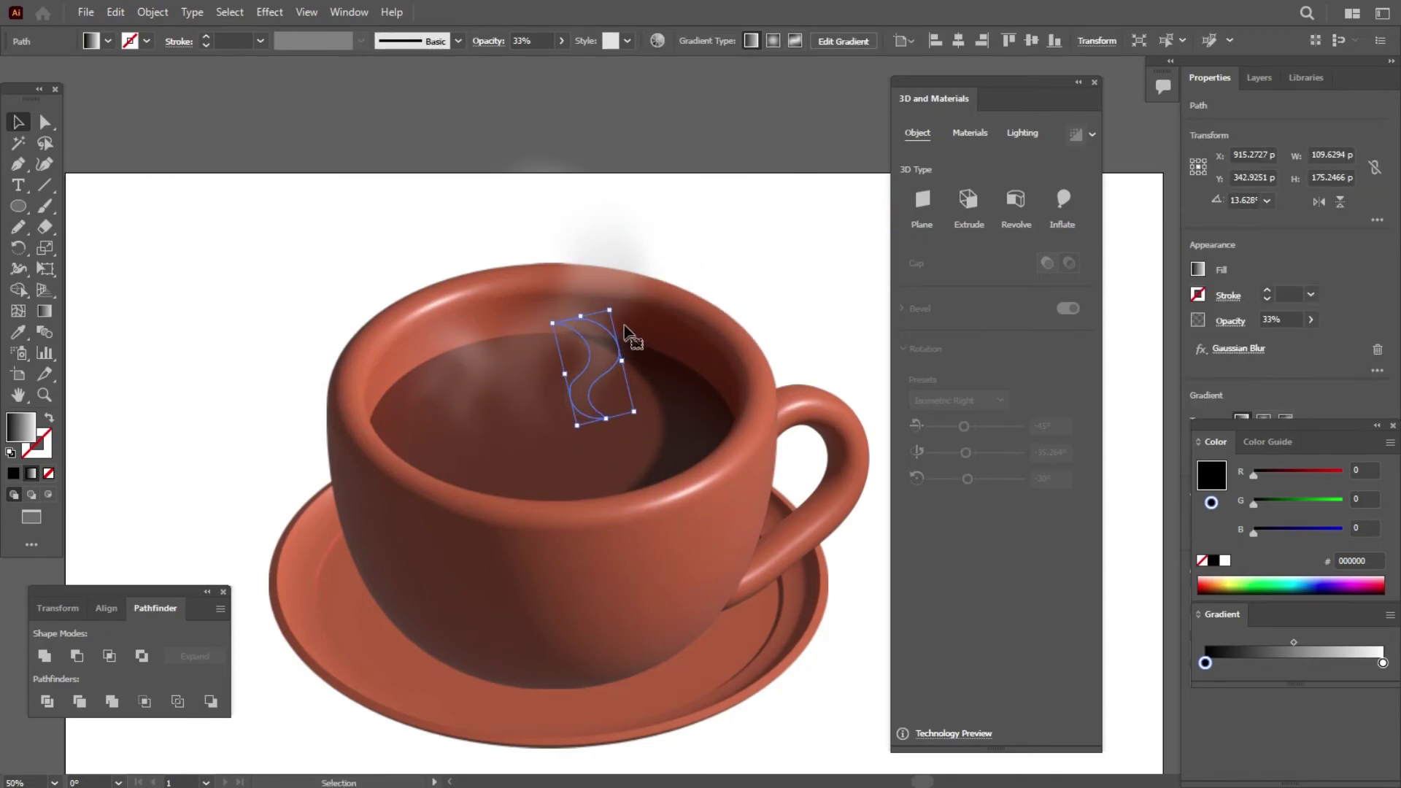
pyautogui.moveTo(619, 301); pyautogui.dragTo(675, 321)
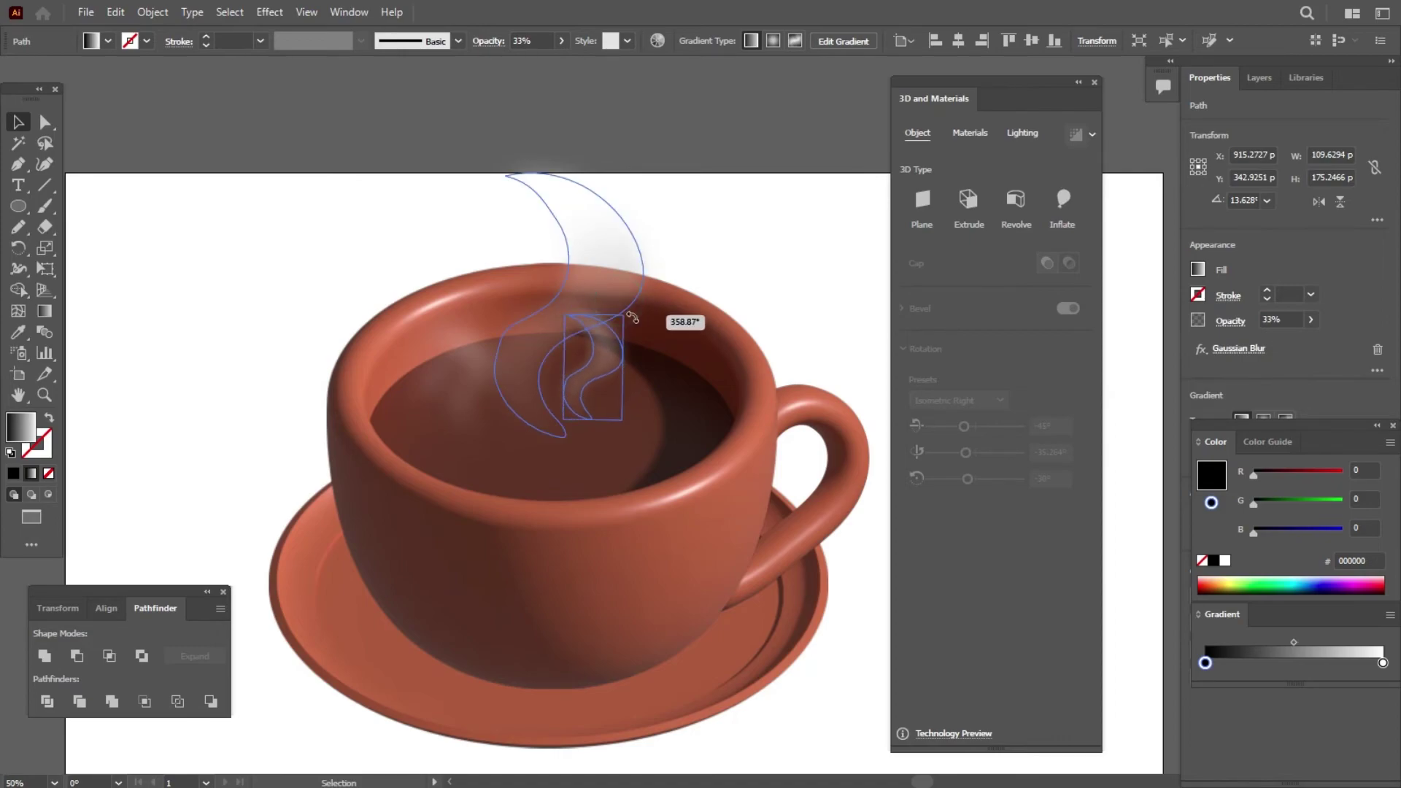
pyautogui.moveTo(598, 362); pyautogui.dragTo(613, 362)
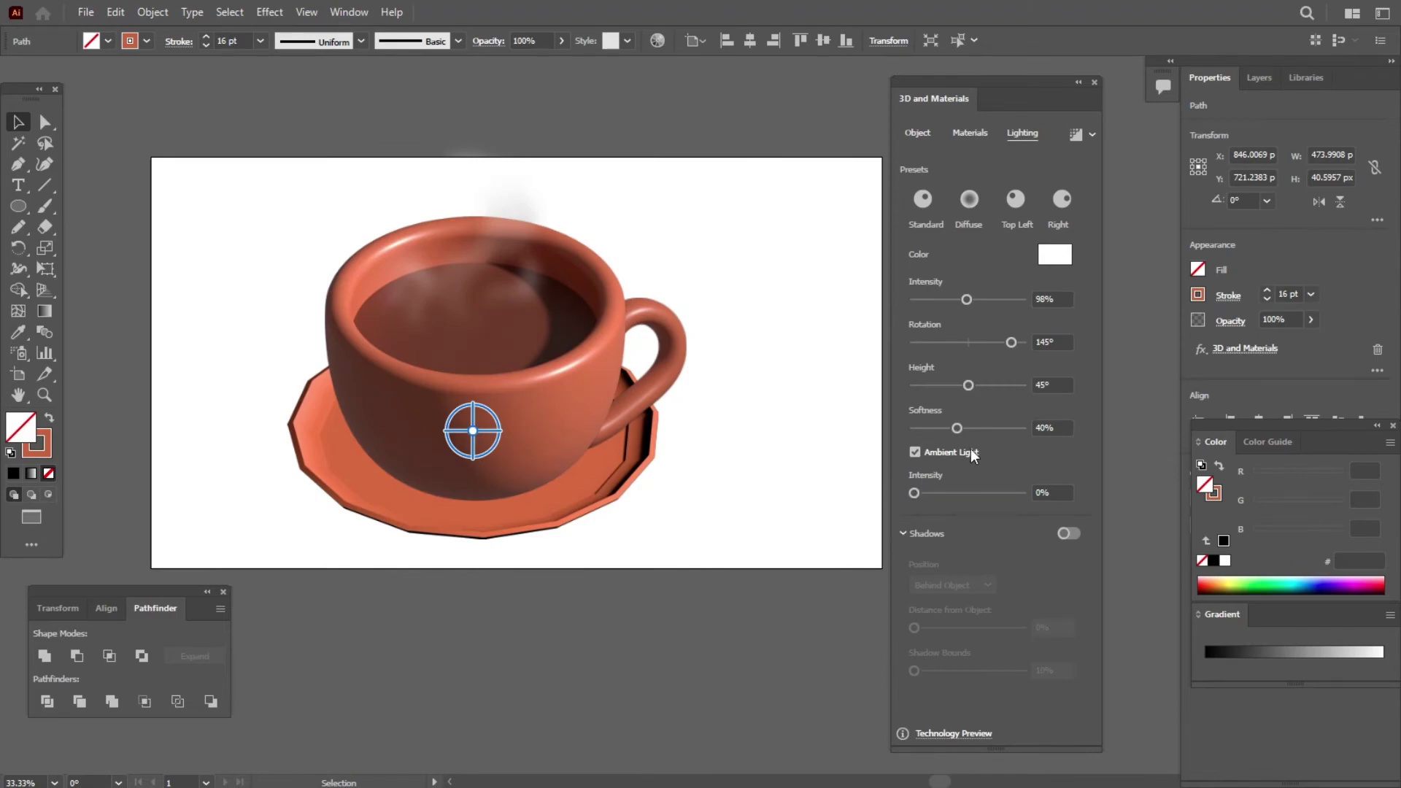
# Adjust the cup's light to 35% softness, 53° height, 160° rotation and 91% intensity.
pyautogui.moveTo(956, 427); pyautogui.dragTo(950, 430)
pyautogui.moveTo(969, 384)
pyautogui.mouseDown()
pyautogui.moveTo(992, 383)
pyautogui.moveTo(977, 388)
pyautogui.mouseUp()
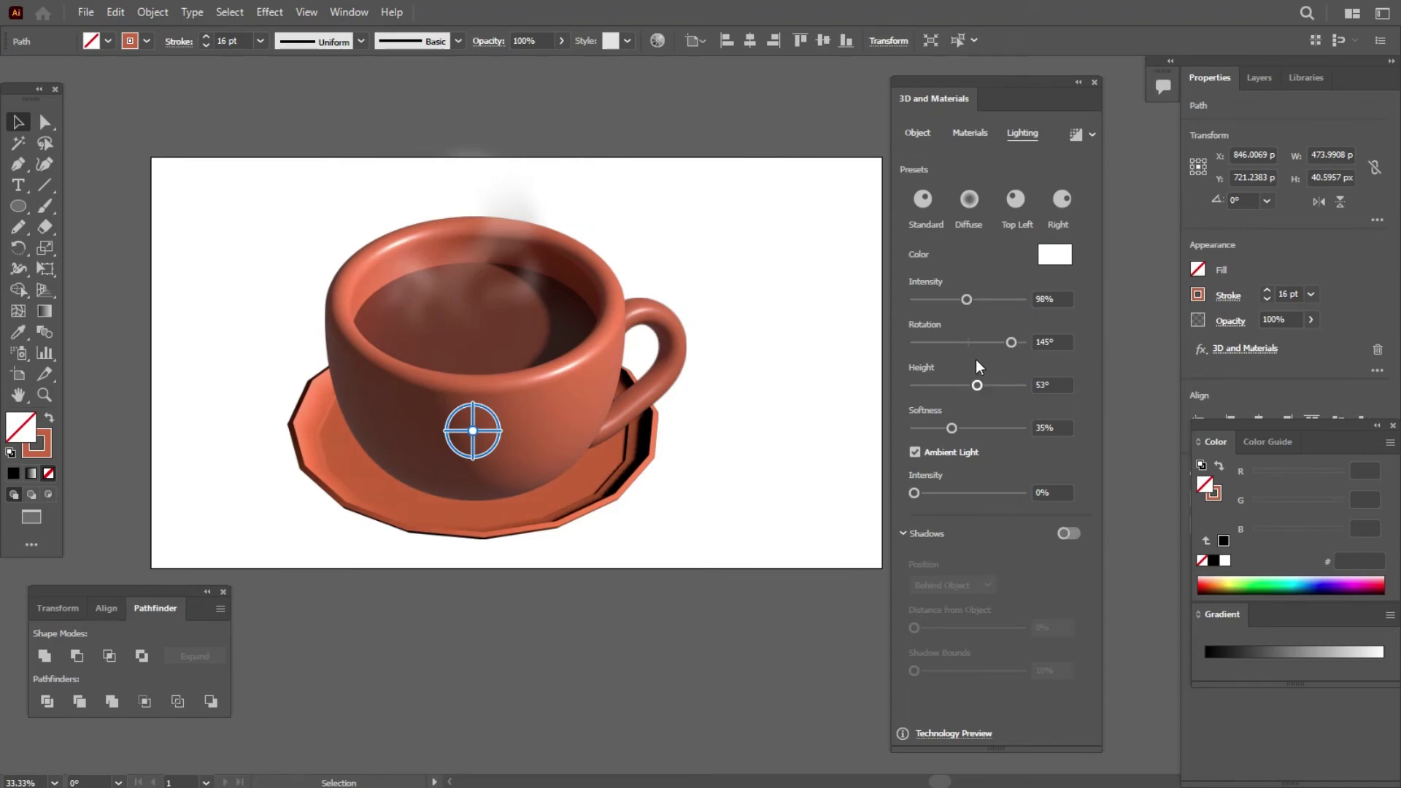
pyautogui.moveTo(1012, 342)
pyautogui.mouseDown()
pyautogui.moveTo(988, 344)
pyautogui.moveTo(1018, 357)
pyautogui.mouseUp()
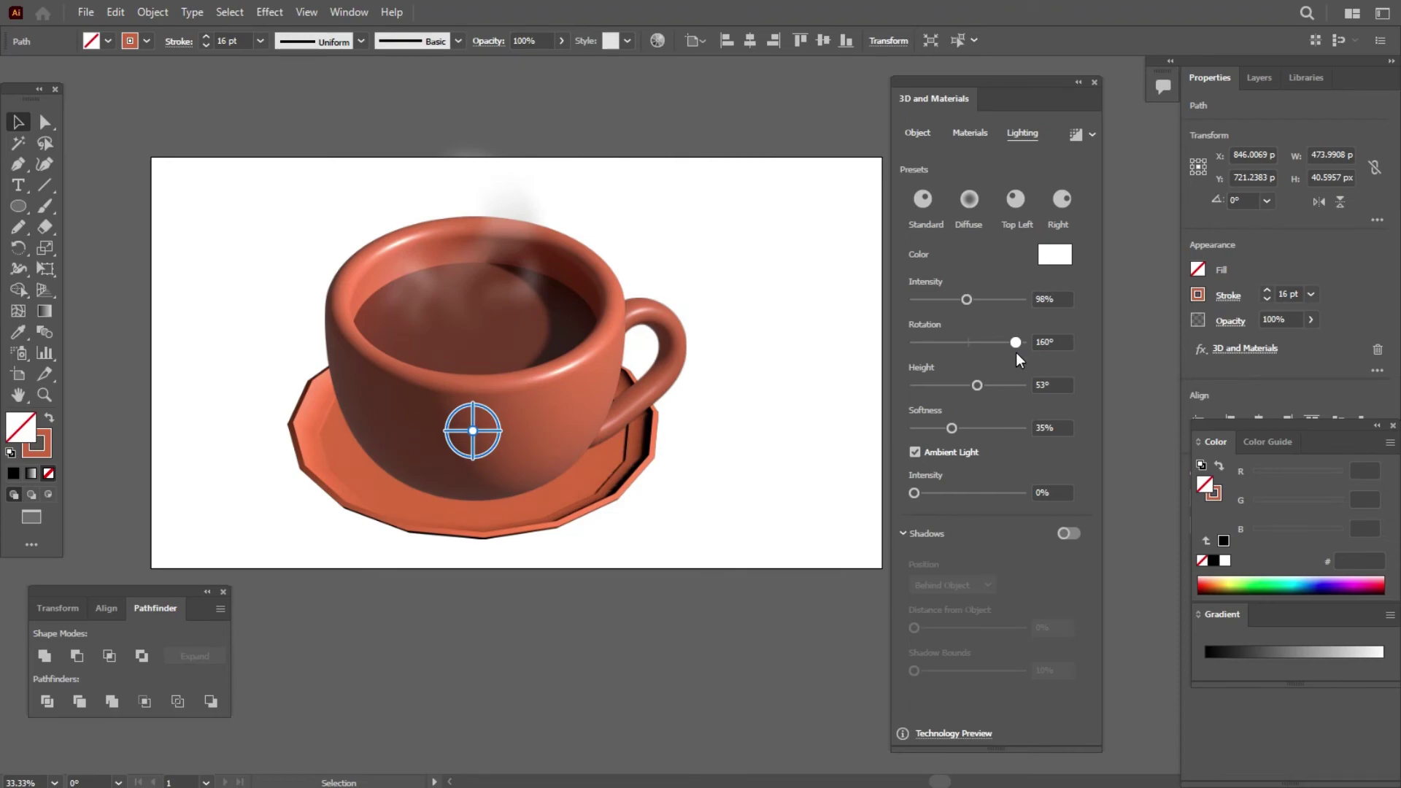
pyautogui.moveTo(971, 301); pyautogui.dragTo(968, 302)
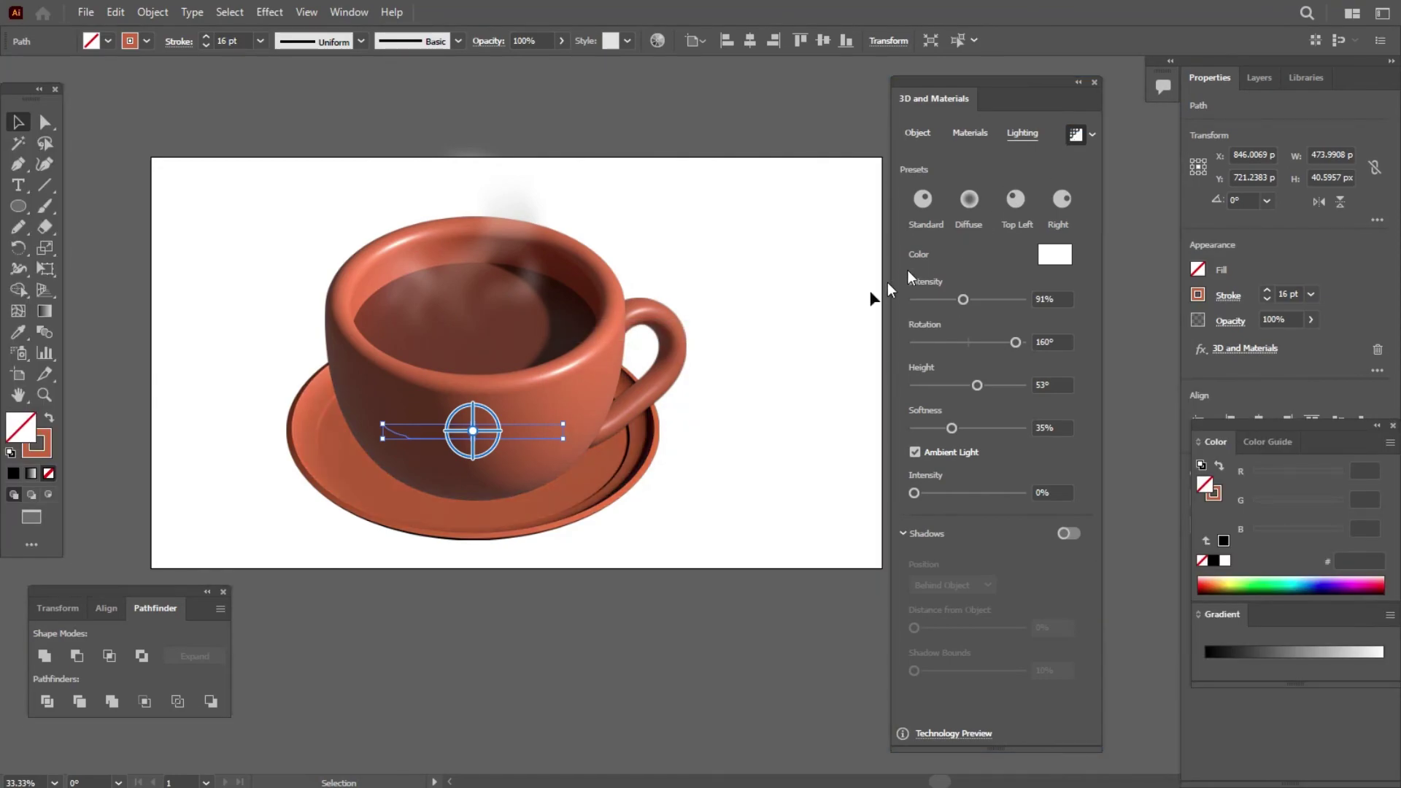
pyautogui.click(784, 321)
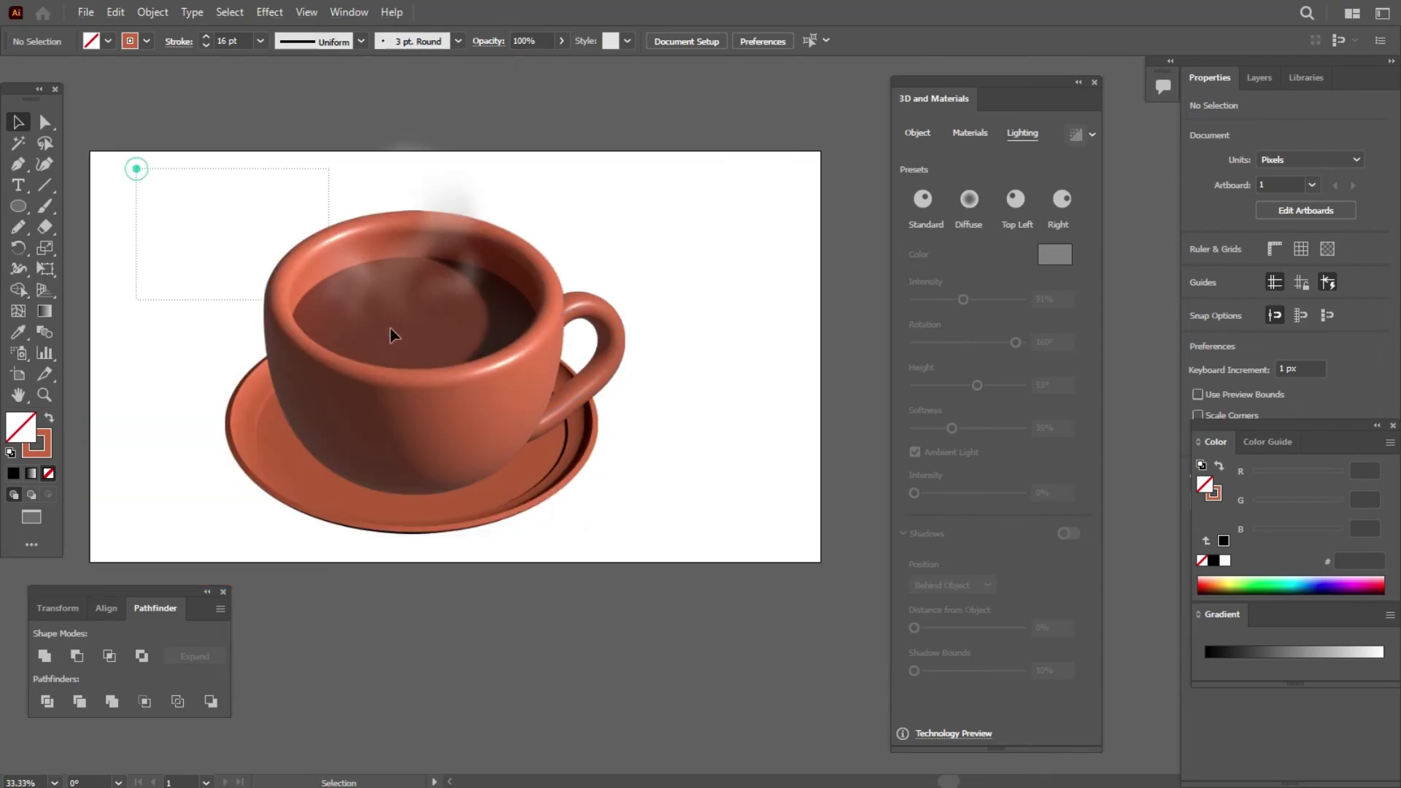
# Expand the cup, saucer and steam wisps into images with Object > Expand Appearance.
pyautogui.moveTo(392, 334); pyautogui.dragTo(667, 494)
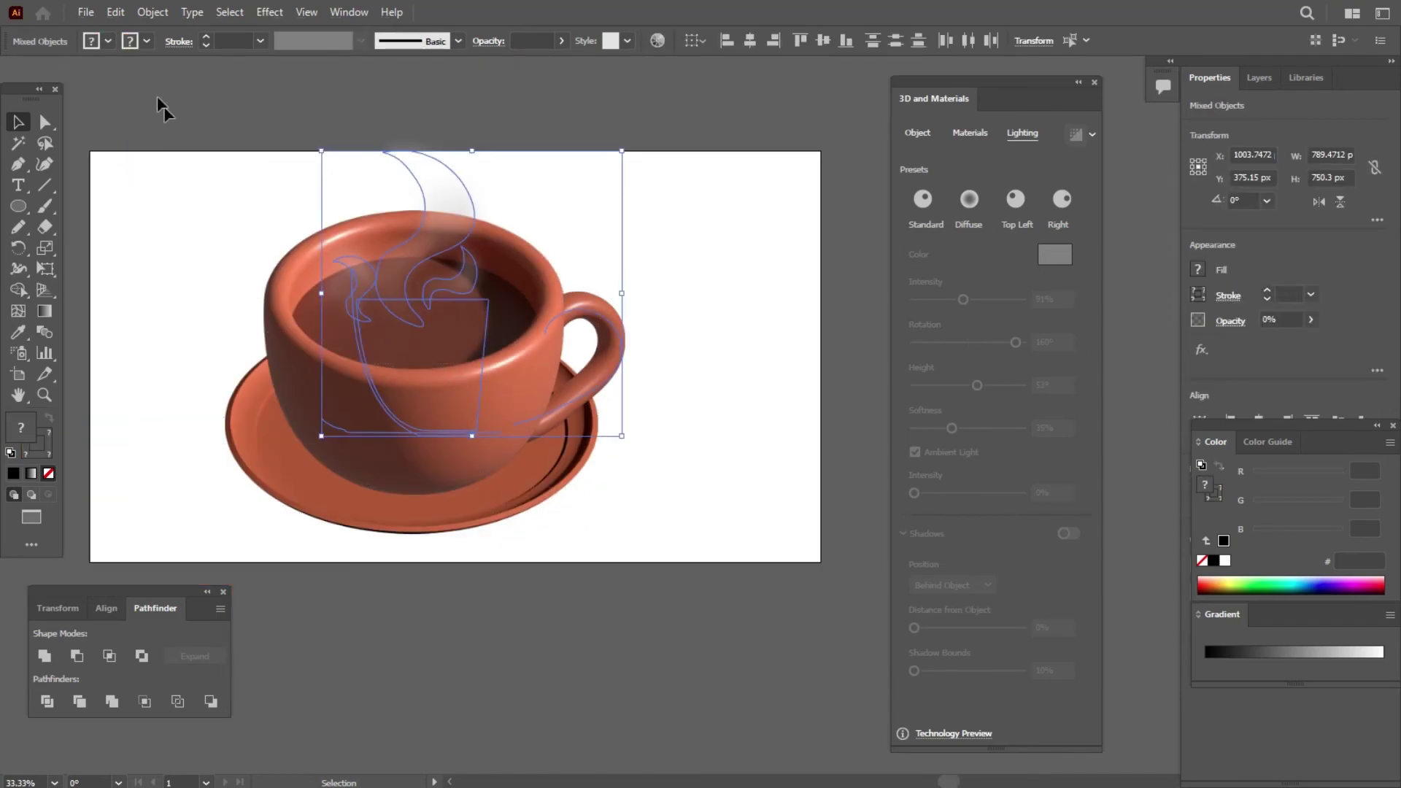
pyautogui.click(152, 12)
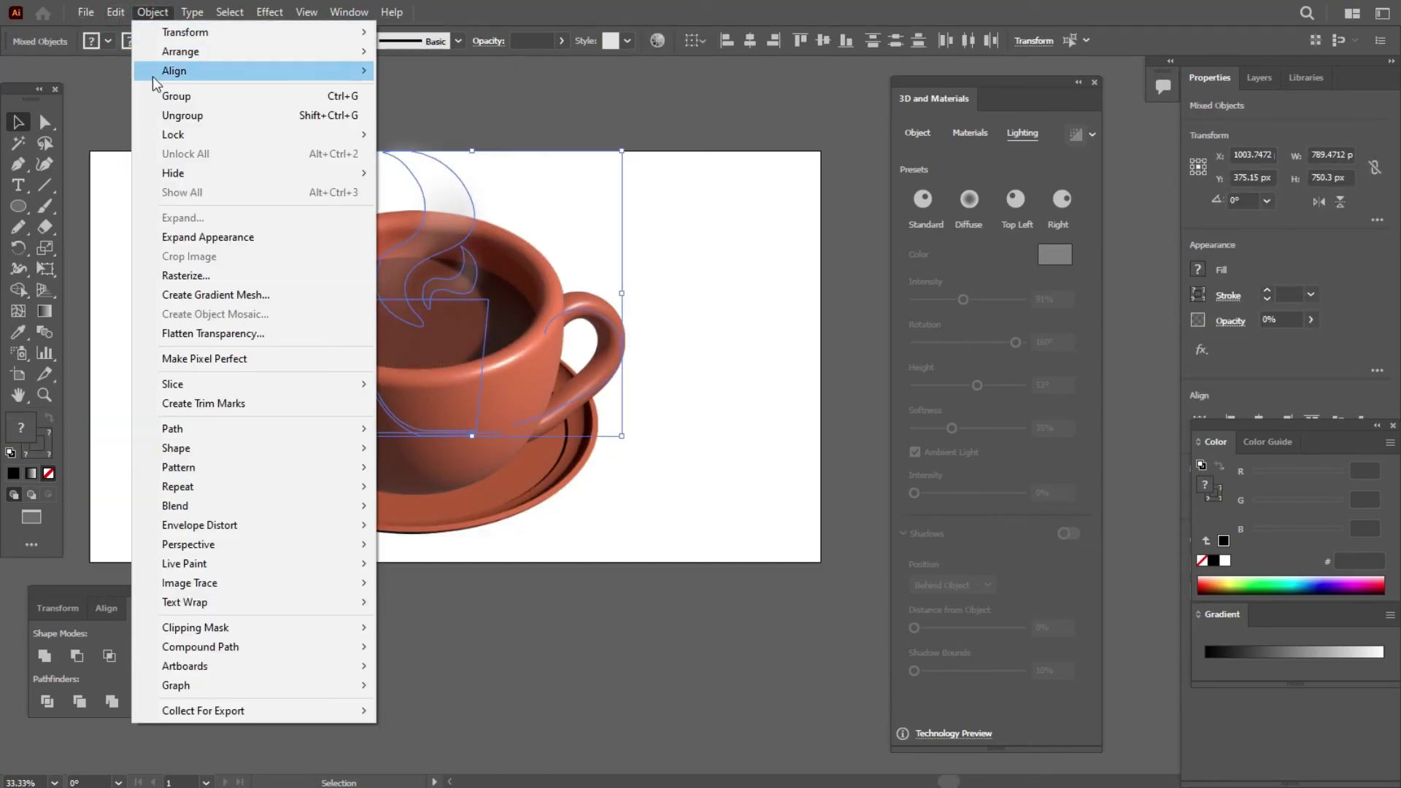
pyautogui.click(196, 237)
pyautogui.click(170, 208)
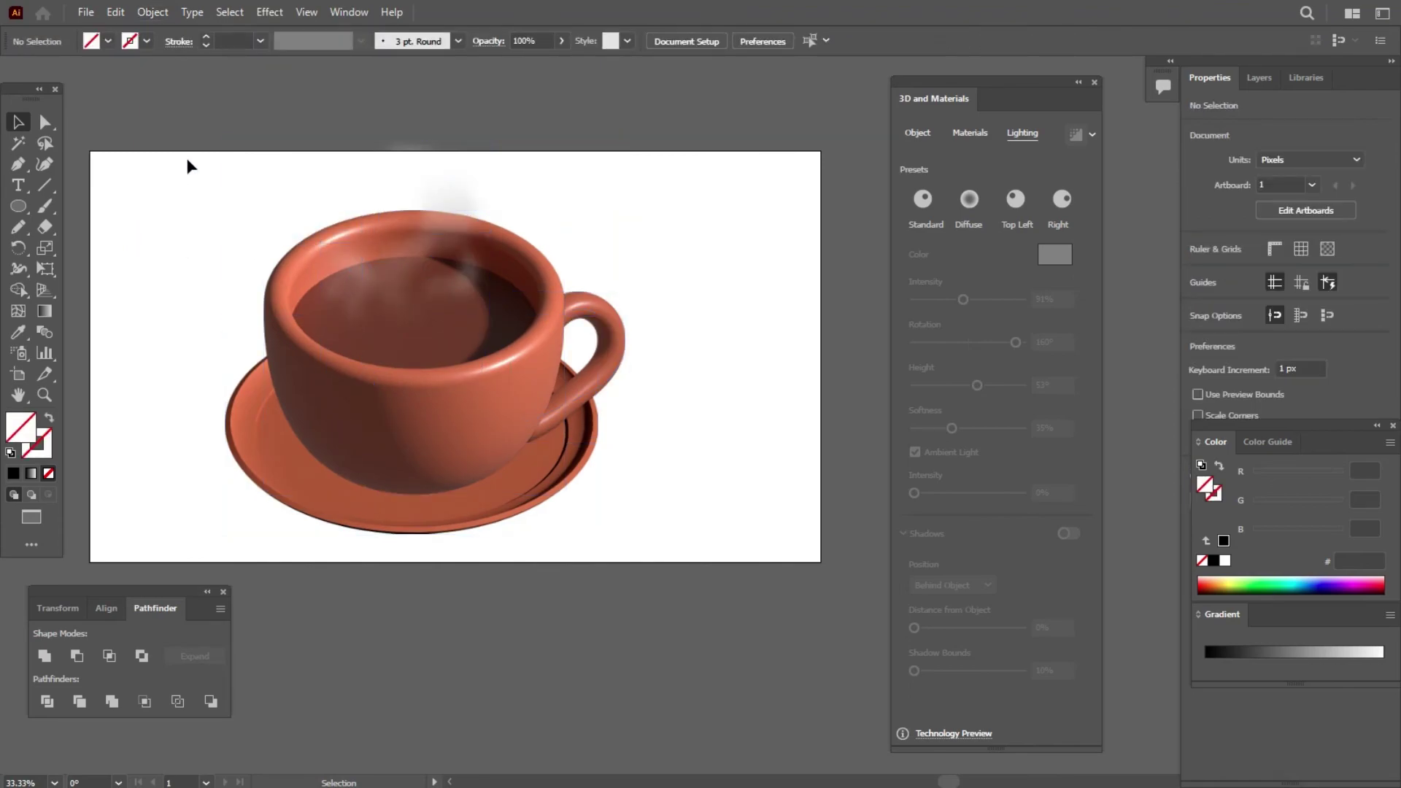
# Scale the cup group down slightly and move it on the artboard.
pyautogui.moveTo(187, 158)
pyautogui.mouseDown()
pyautogui.moveTo(686, 562)
pyautogui.moveTo(591, 507)
pyautogui.mouseUp()
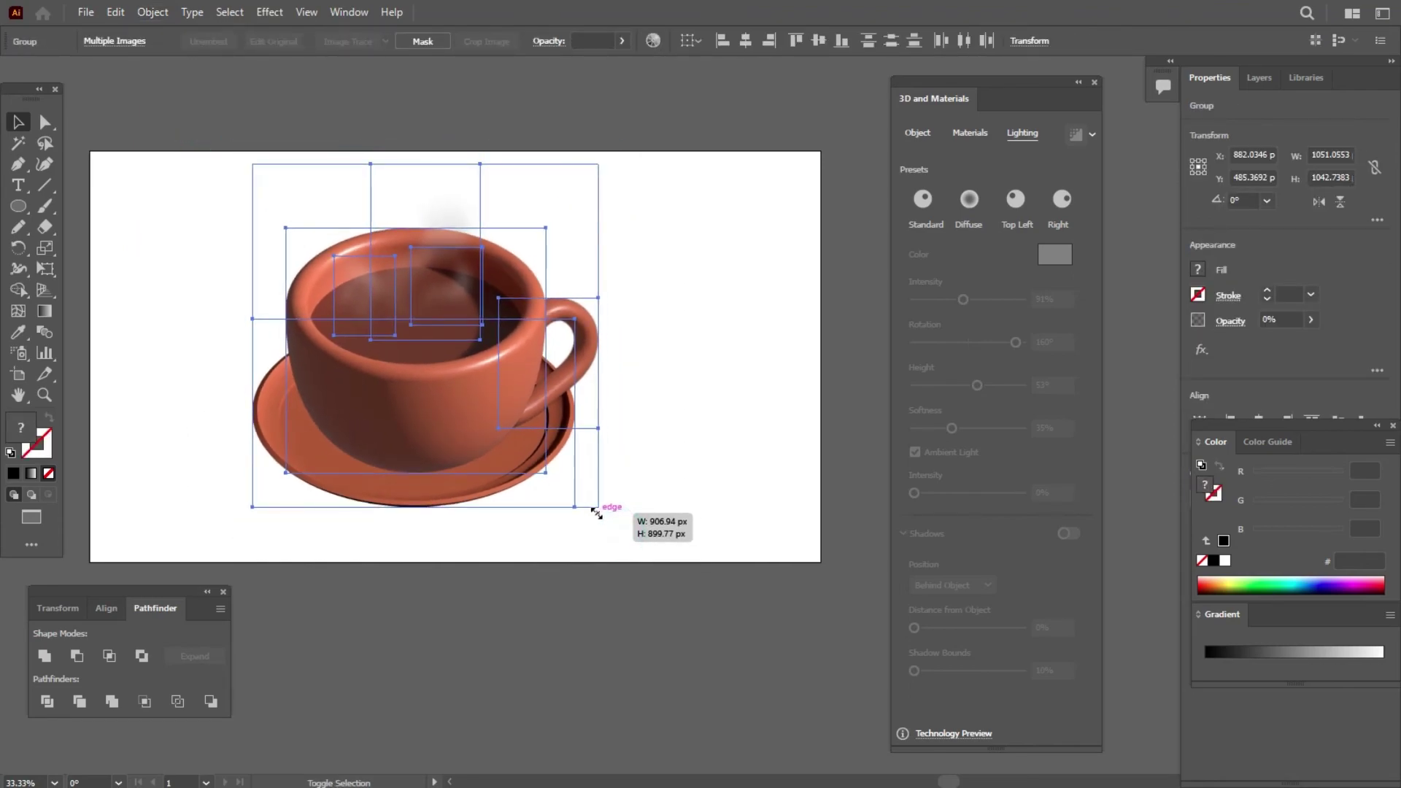
pyautogui.moveTo(476, 383); pyautogui.dragTo(556, 372)
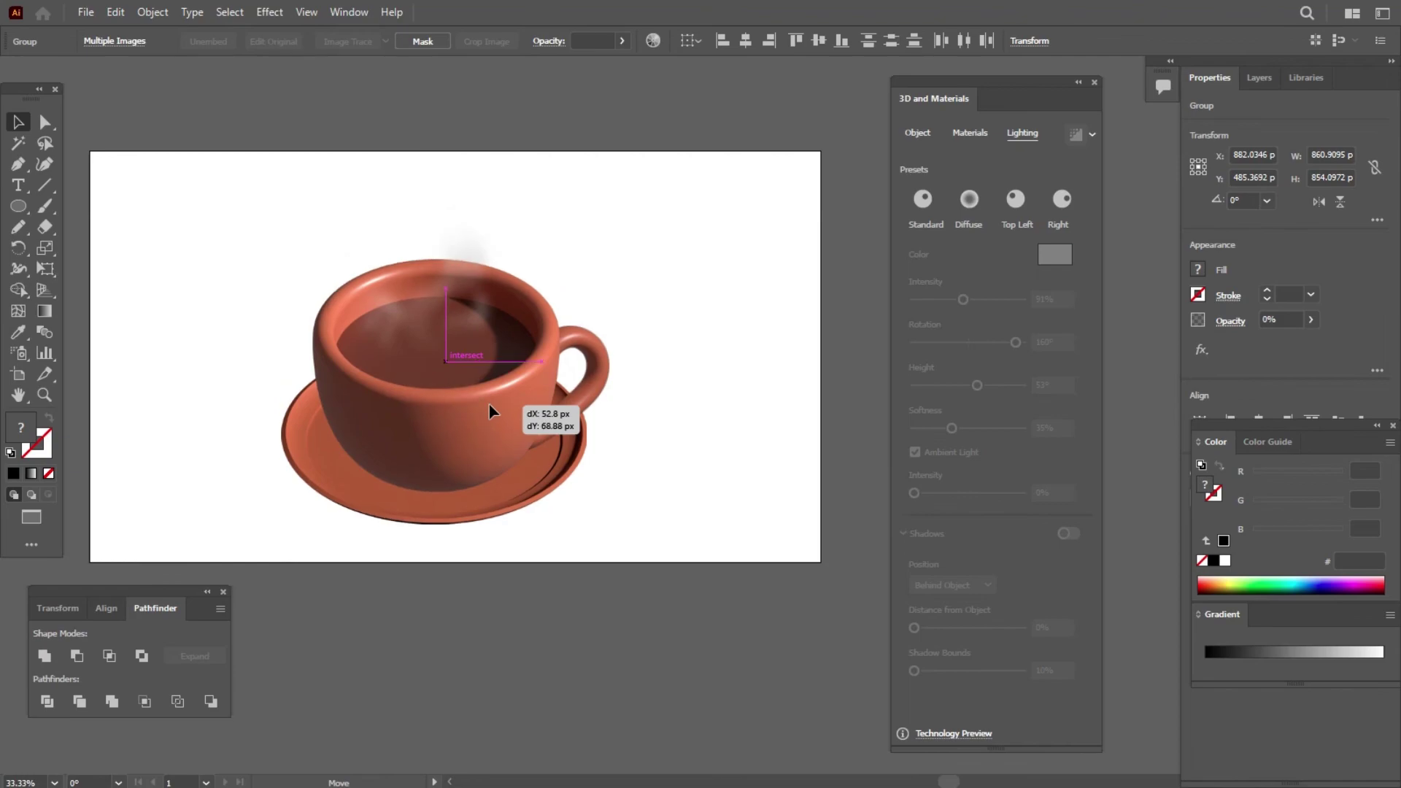
pyautogui.click(723, 353)
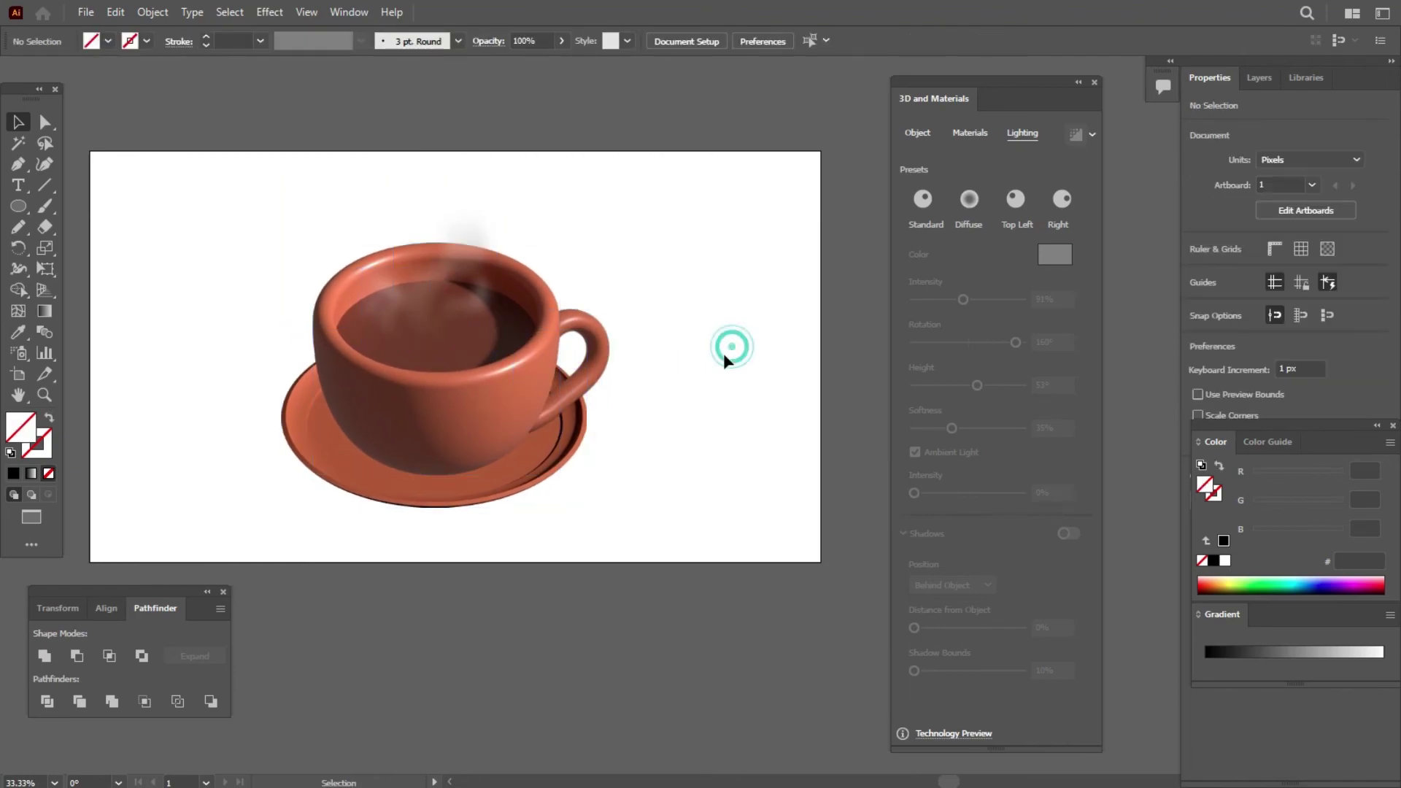
pyautogui.click(569, 470)
# Apply a Drop Shadow to the cup group at 45% opacity, offset about -85 px left.
pyautogui.scroll(1, 412, 499)
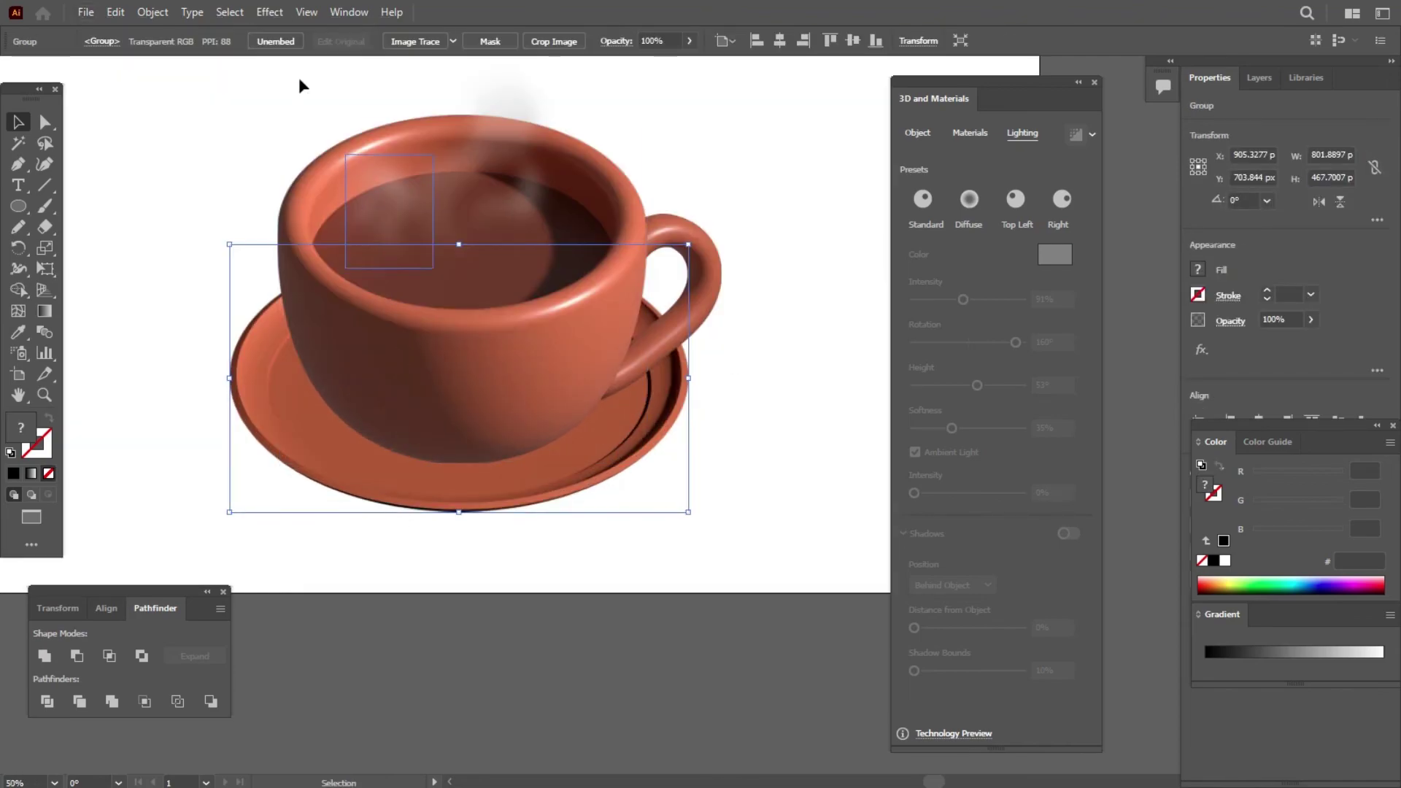
pyautogui.click(269, 12)
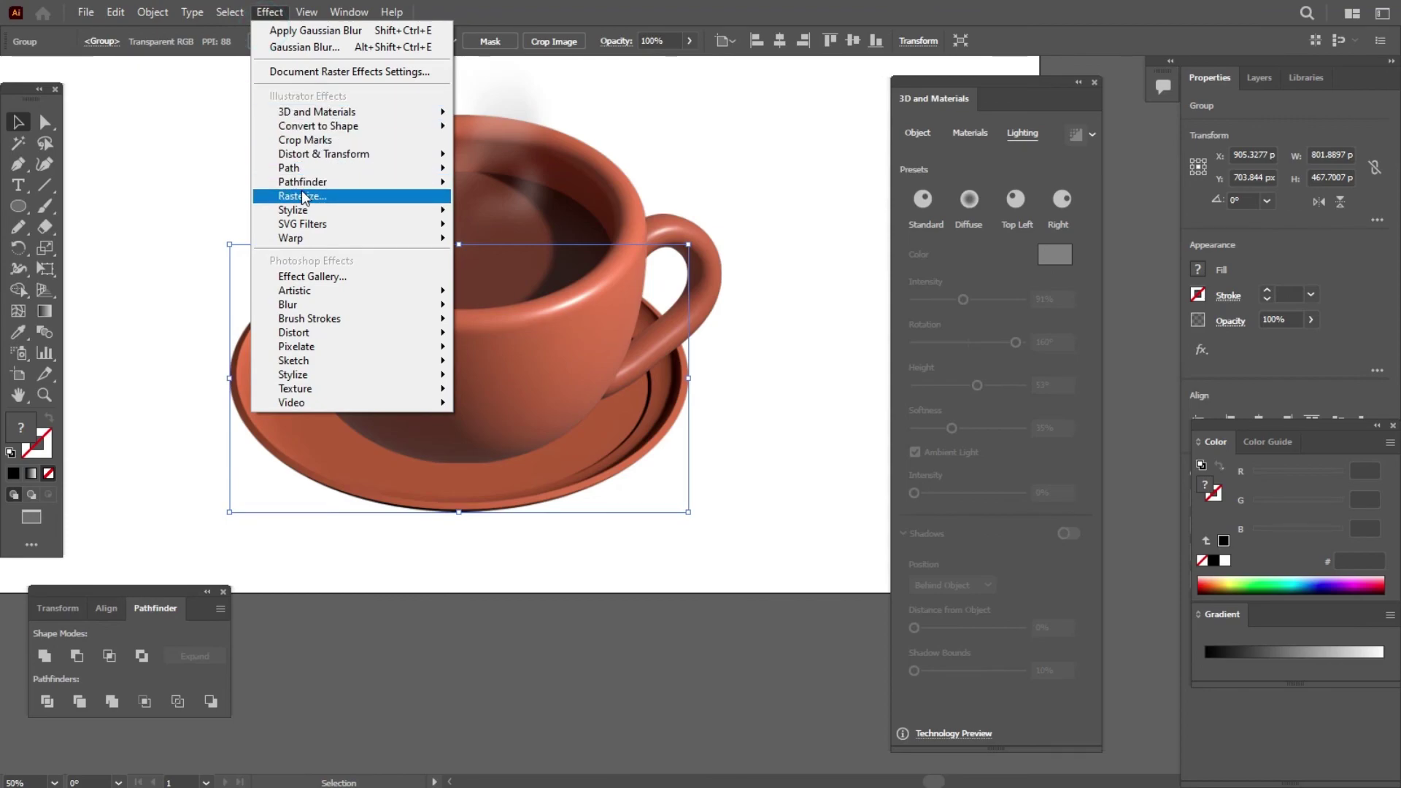
pyautogui.moveTo(294, 209)
pyautogui.click(471, 212)
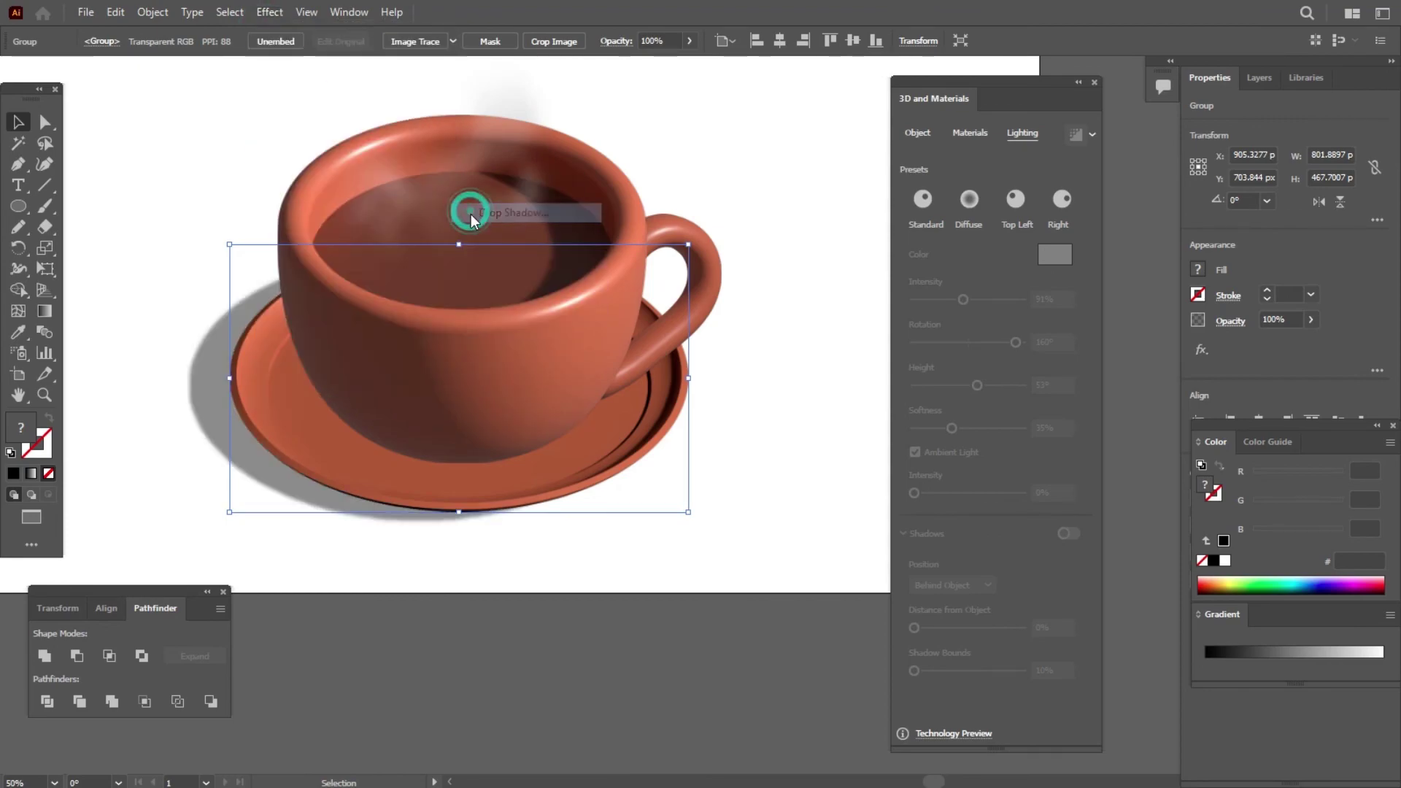
pyautogui.press('Up')
pyautogui.press('Up')
pyautogui.press('Up')
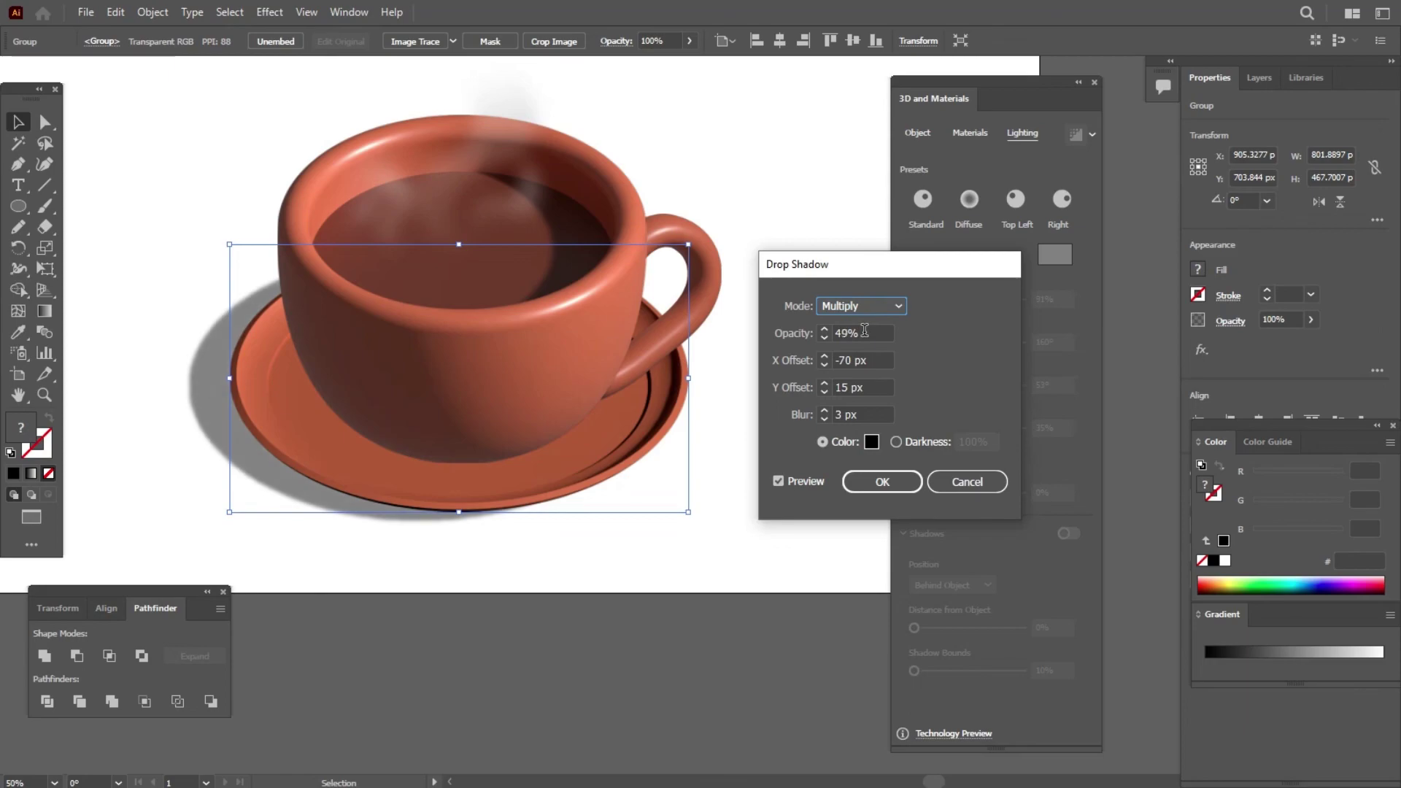
pyautogui.press('Down')
pyautogui.press('Down')
pyautogui.press('Down')
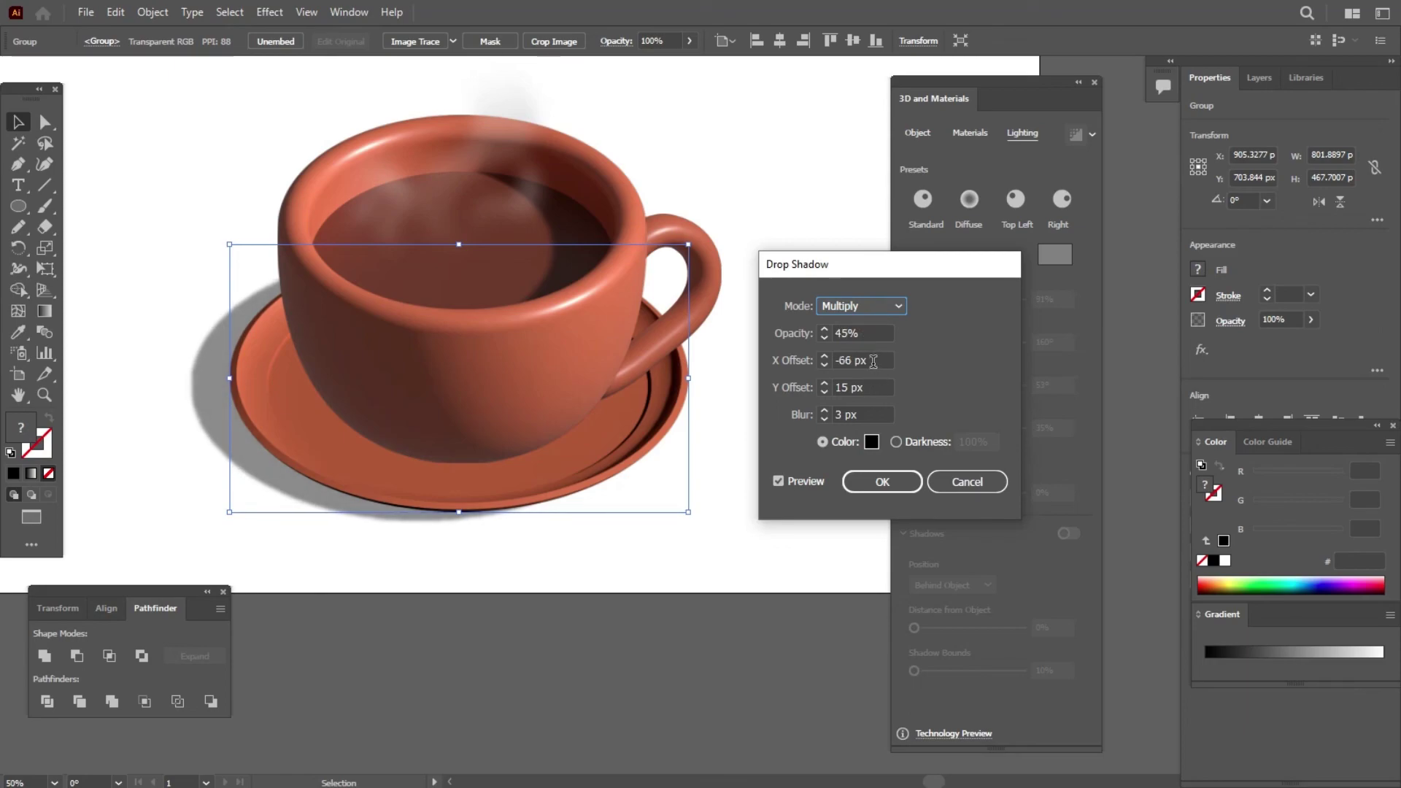
pyautogui.press('Down')
pyautogui.press('Down')
pyautogui.press('Down')
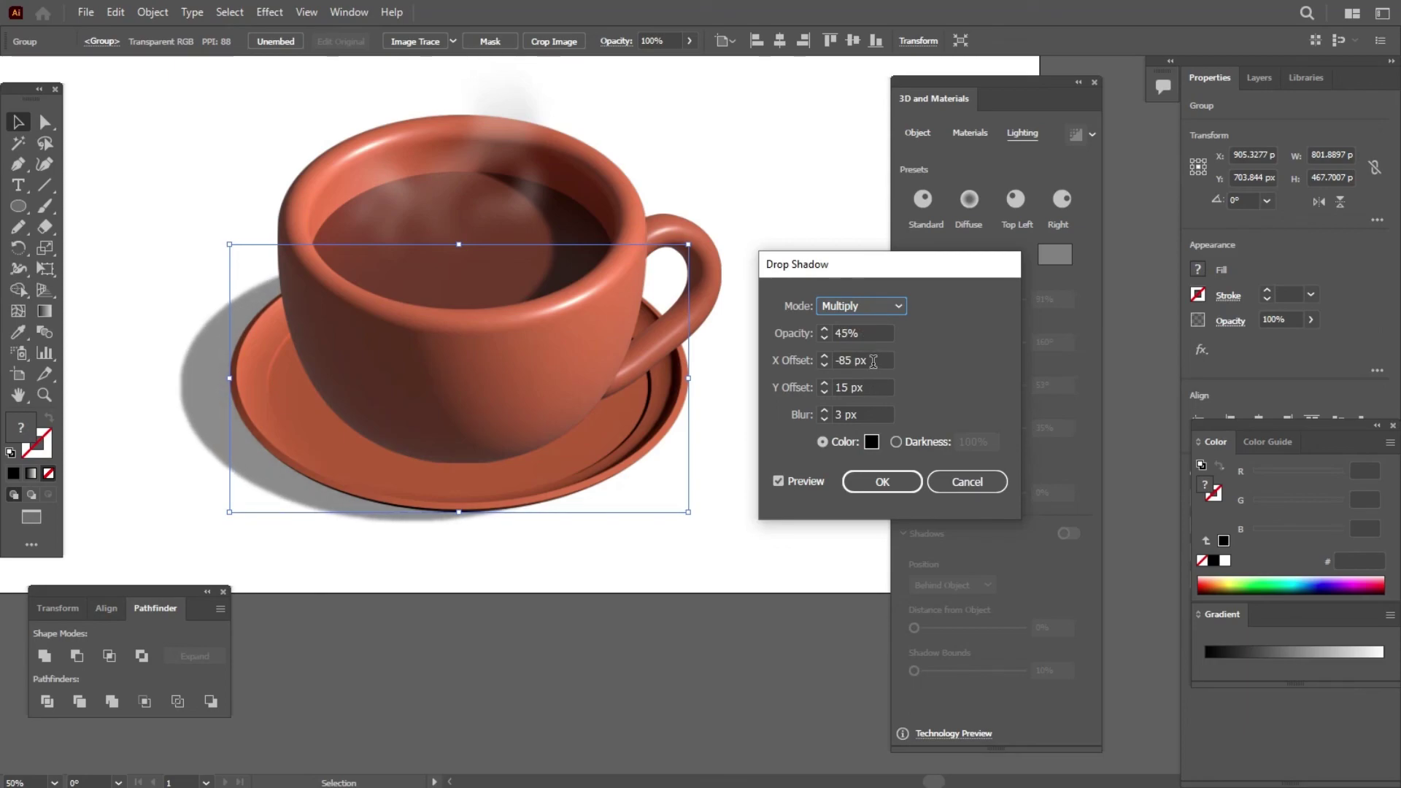
pyautogui.press('Down')
pyautogui.press('Down')
pyautogui.click(894, 488)
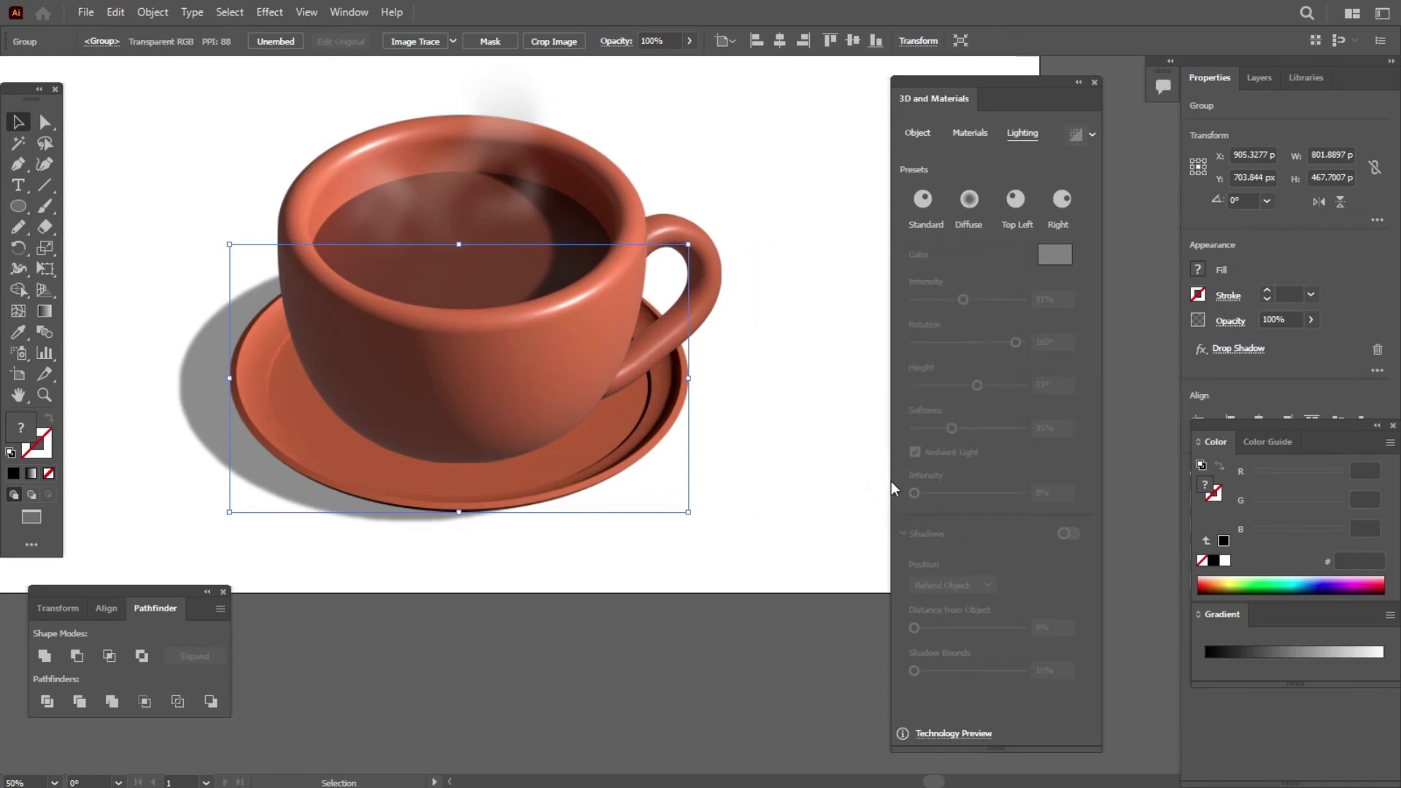
# Deselect the cup group and scroll the artboard to inspect the shadow.
pyautogui.click(838, 360)
pyautogui.keyDown('alt'); pyautogui.scroll(-2, 772, 301); pyautogui.keyUp('alt')
pyautogui.keyDown('alt'); pyautogui.scroll(-1, 331, 219); pyautogui.keyUp('alt')
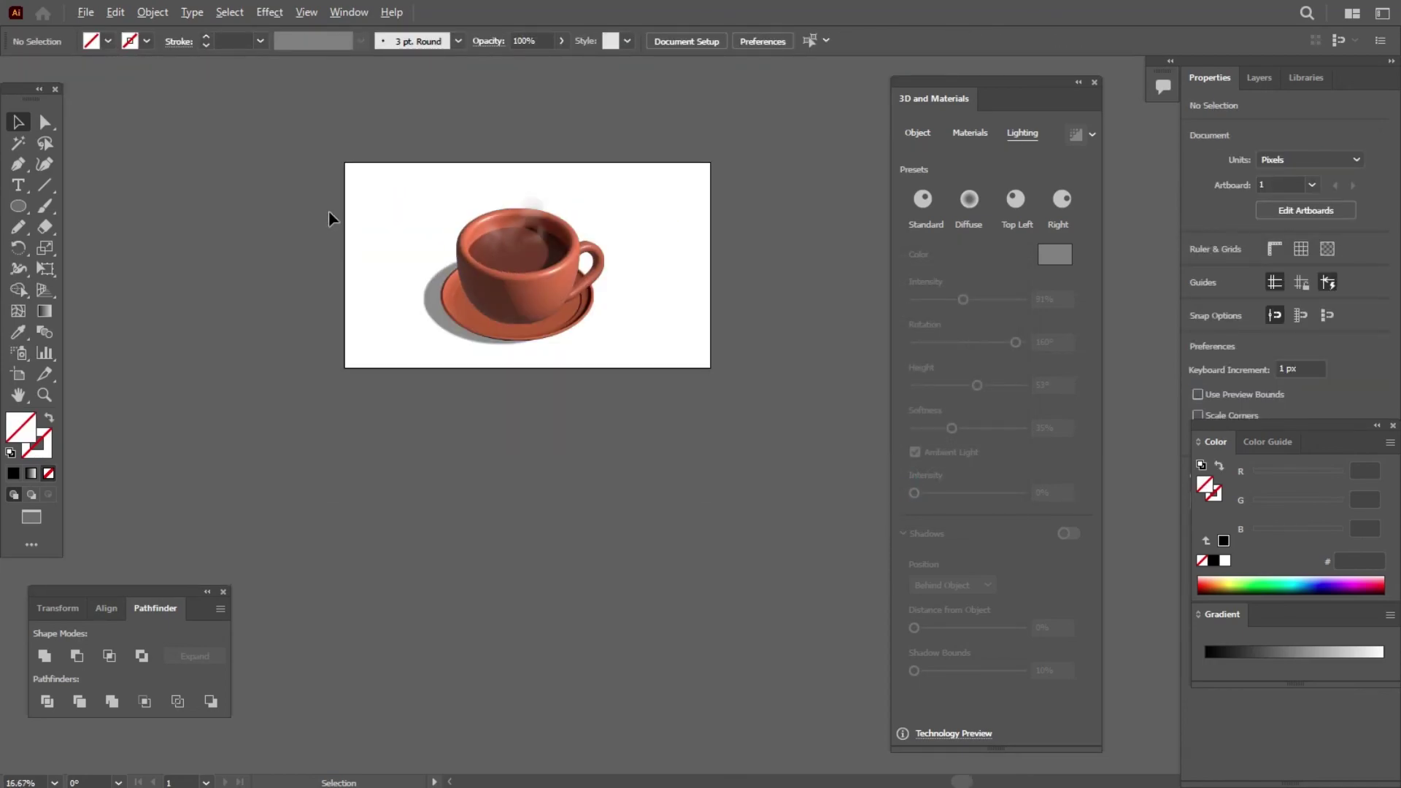
pyautogui.keyDown('alt'); pyautogui.scroll(2, 615, 210); pyautogui.keyUp('alt')
pyautogui.keyDown('alt'); pyautogui.scroll(1, 747, 222); pyautogui.keyUp('alt')
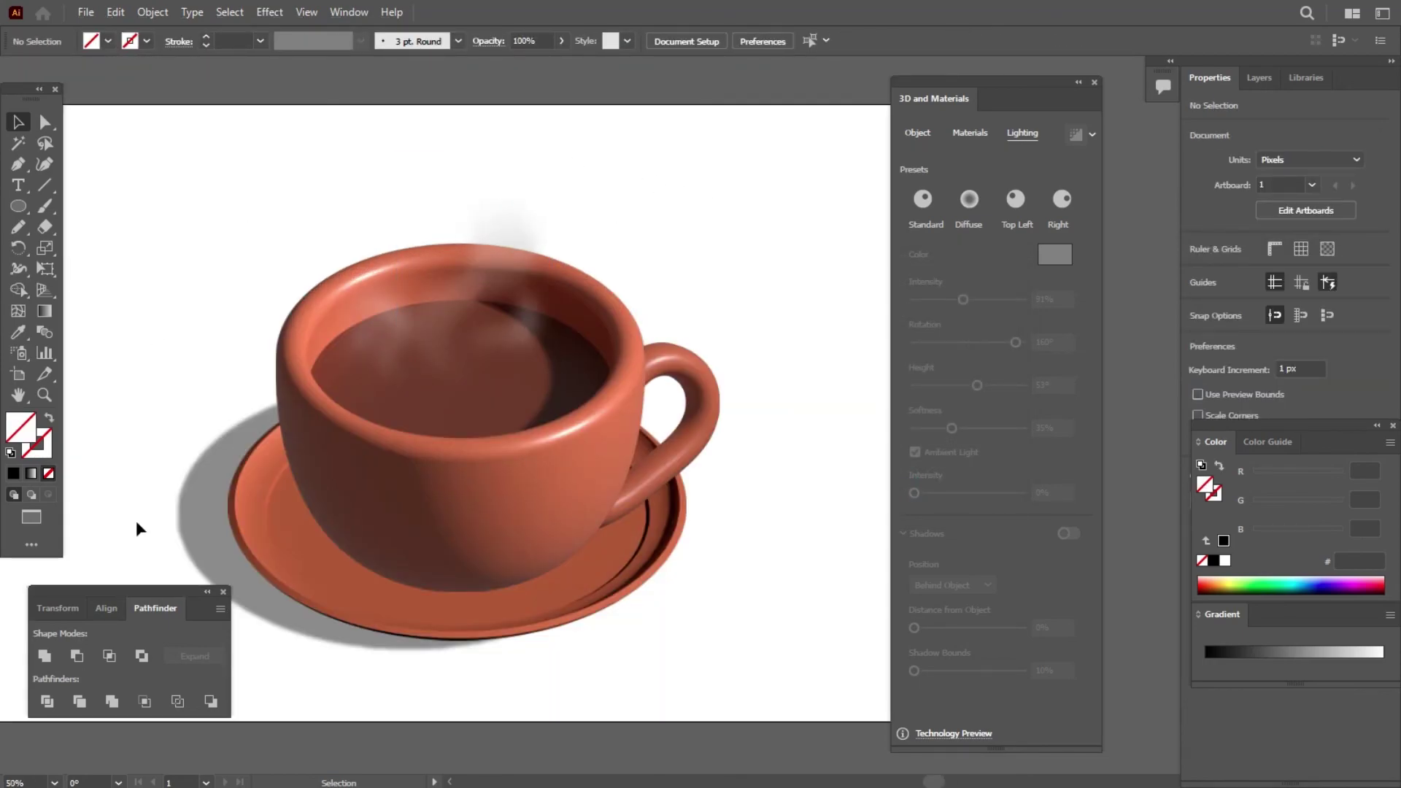